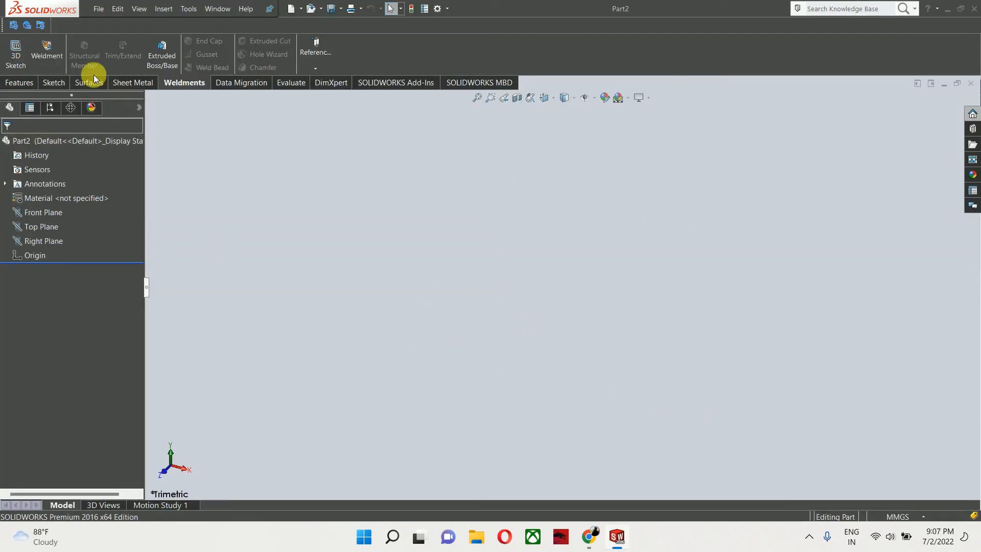
- Show the Sheet Metal command tab
{"action": "right_click", "coordinate": [132, 82]}
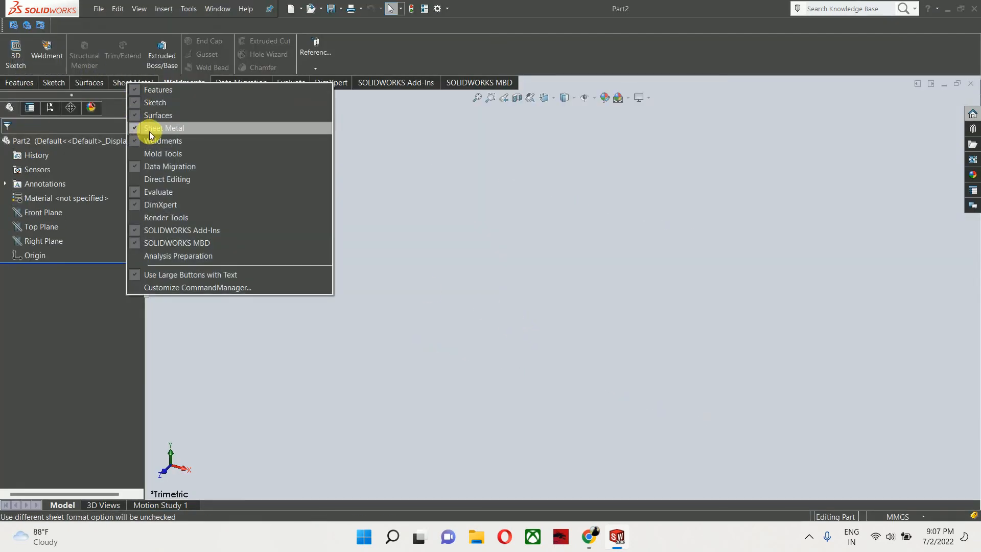
{"action": "left_click", "coordinate": [46, 409]}
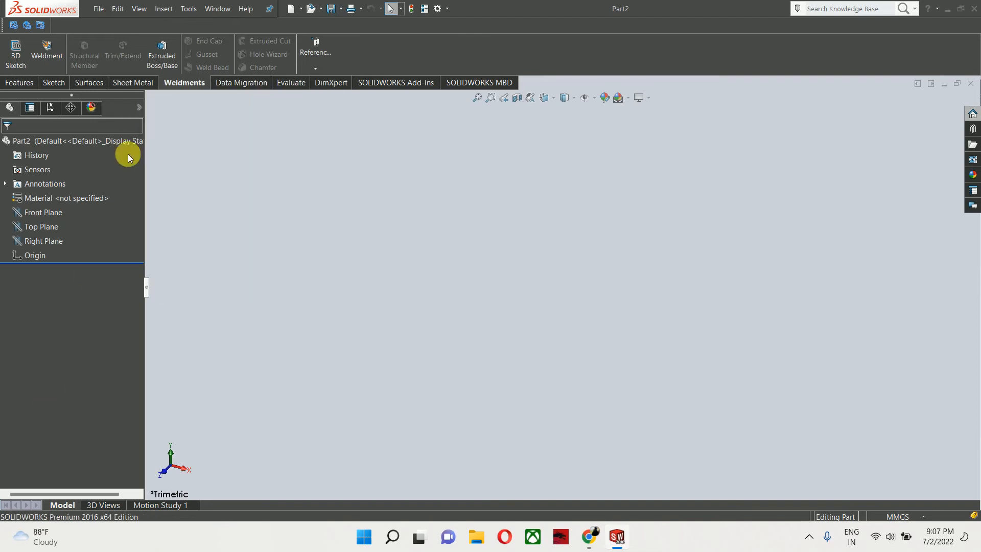
{"action": "left_click", "coordinate": [139, 77]}
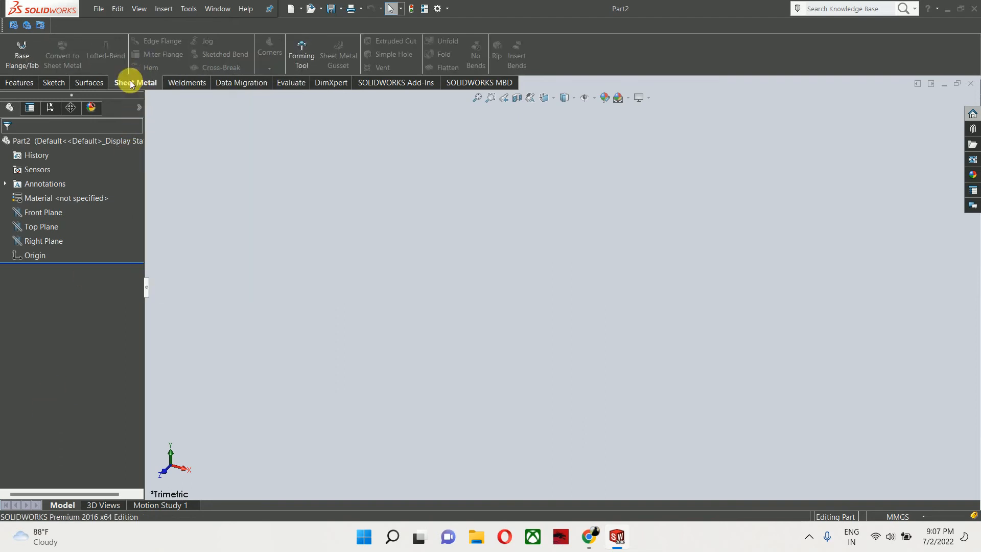
- Start a new sketch on the Top Plane
{"action": "left_click", "coordinate": [40, 231]}
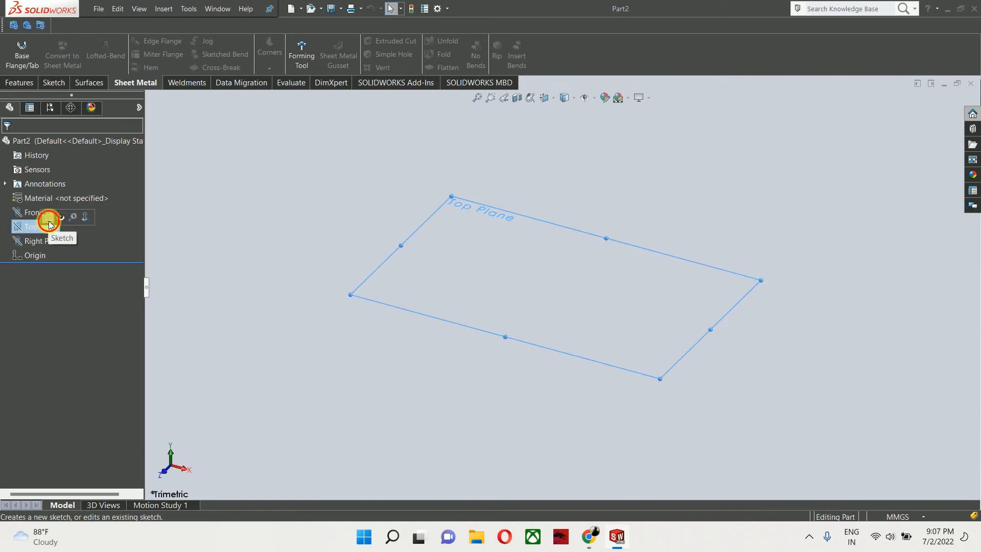
{"action": "left_click", "coordinate": [48, 217]}
{"action": "left_click", "coordinate": [96, 53]}
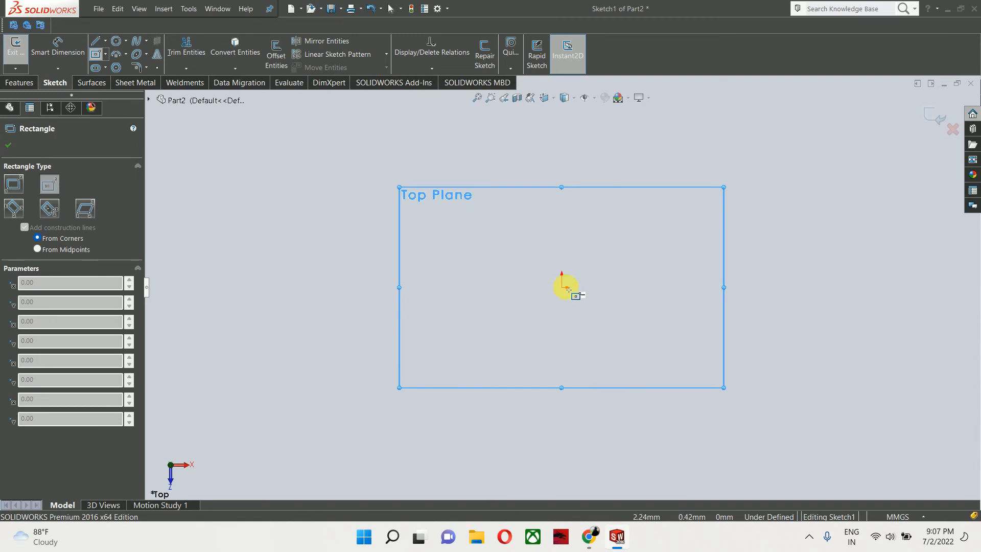
{"action": "key", "text": "Escape"}
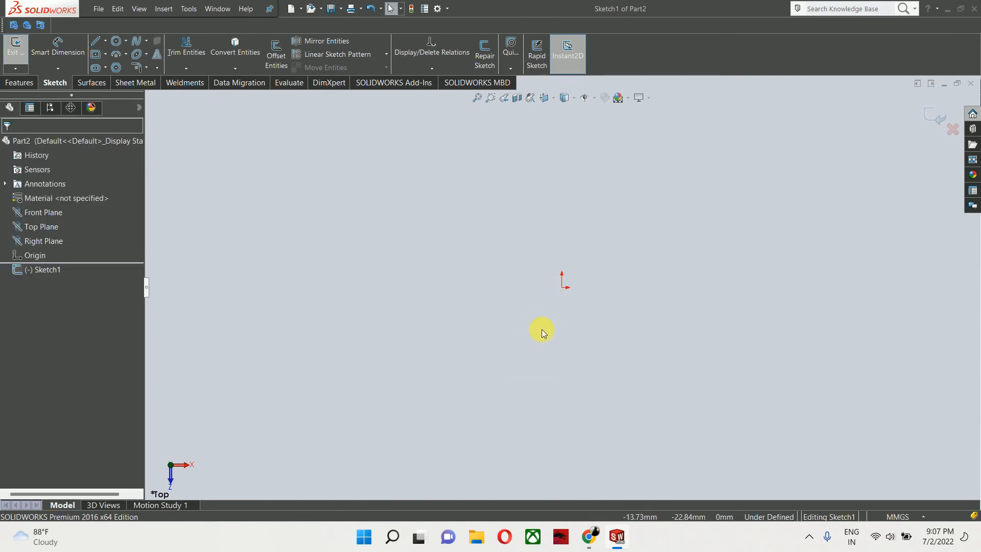
- Draw a center rectangle on the origin, about 289 mm wide
{"action": "right_click_drag", "start_coordinate": [543, 332], "coordinate": [612, 315]}
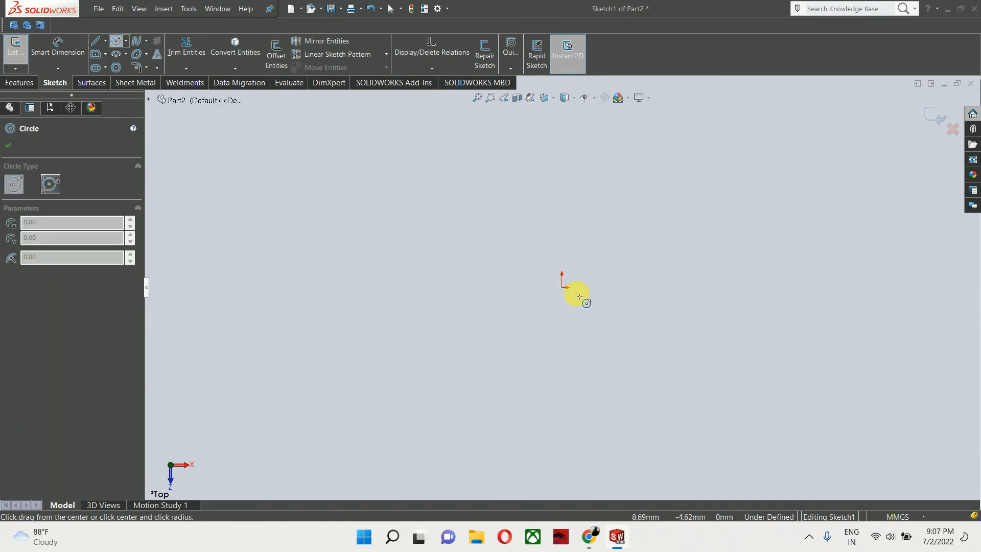
{"action": "left_click", "coordinate": [95, 54]}
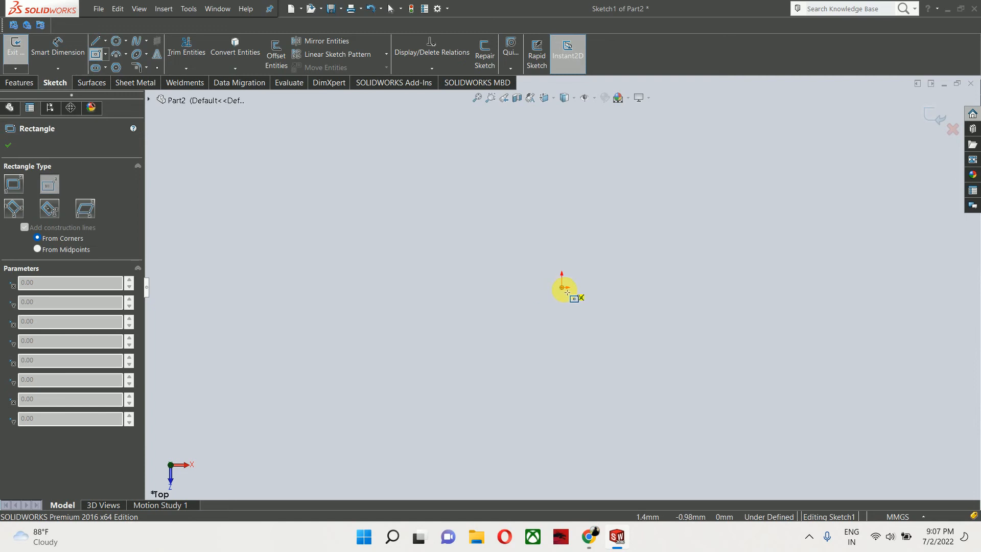
{"action": "left_click", "coordinate": [561, 287]}
{"action": "left_click", "coordinate": [826, 175]}
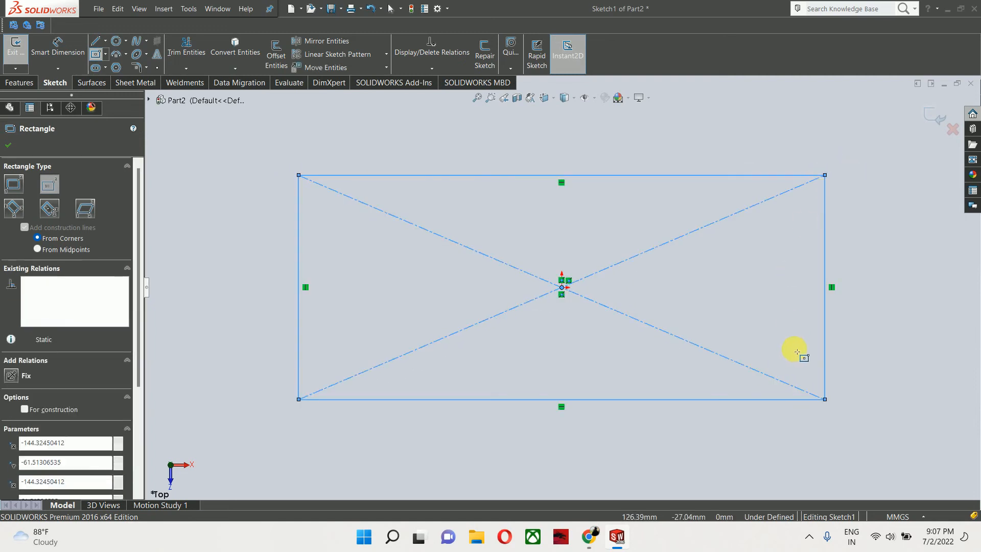
{"action": "right_click_drag", "start_coordinate": [792, 350], "coordinate": [806, 164]}
- Dimension the rectangle's top edge to 100 mm
{"action": "left_click", "coordinate": [747, 176]}
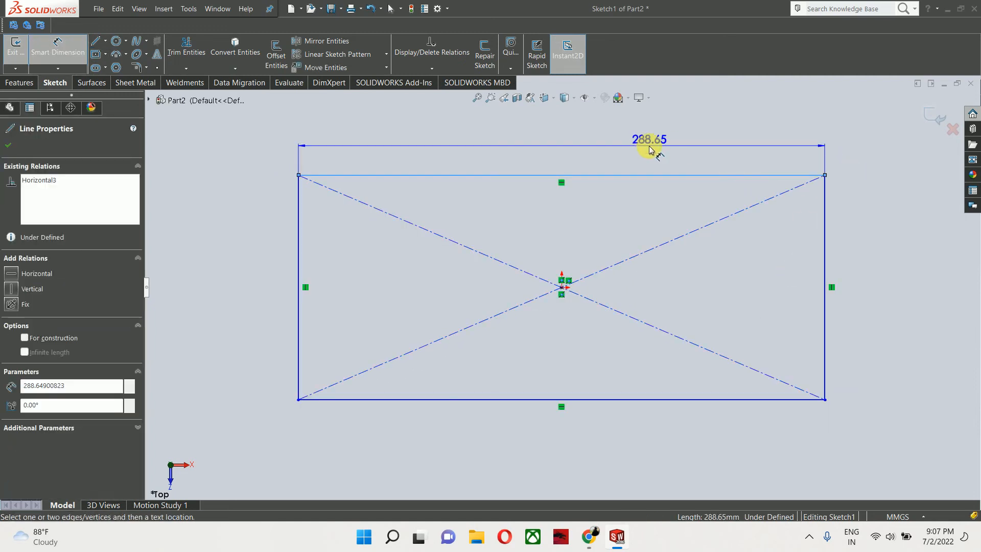
{"action": "left_click", "coordinate": [633, 152]}
{"action": "type", "text": "100"}
{"action": "key", "text": "Return"}
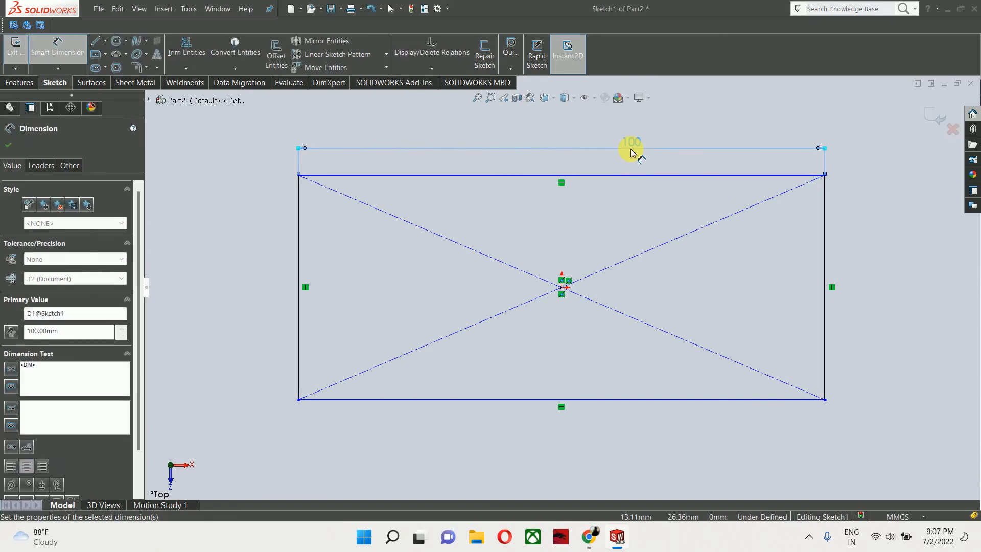
- Dimension the rectangle's right edge to 50 mm
{"action": "left_click", "coordinate": [824, 217]}
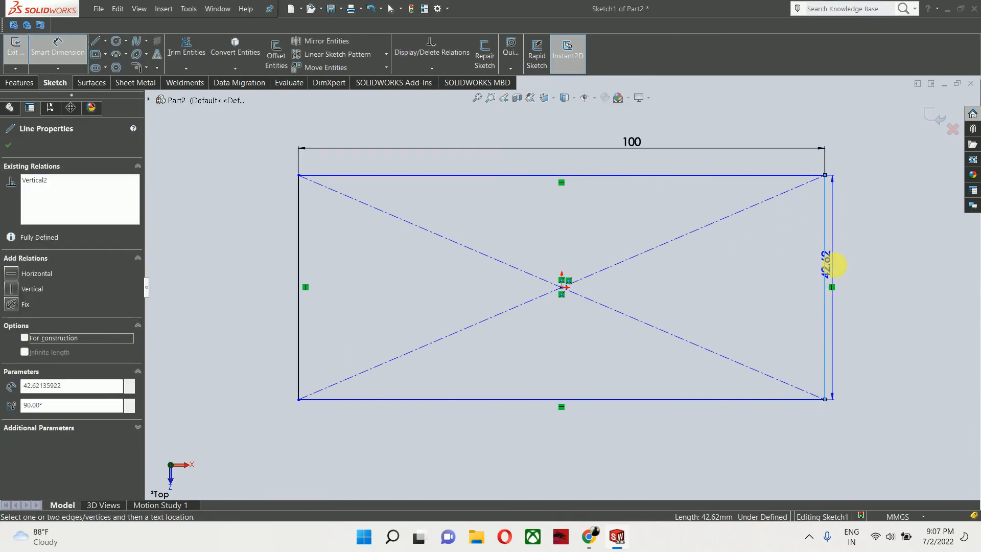
{"action": "left_click", "coordinate": [851, 266]}
{"action": "type", "text": "50"}
{"action": "key", "text": "Return"}
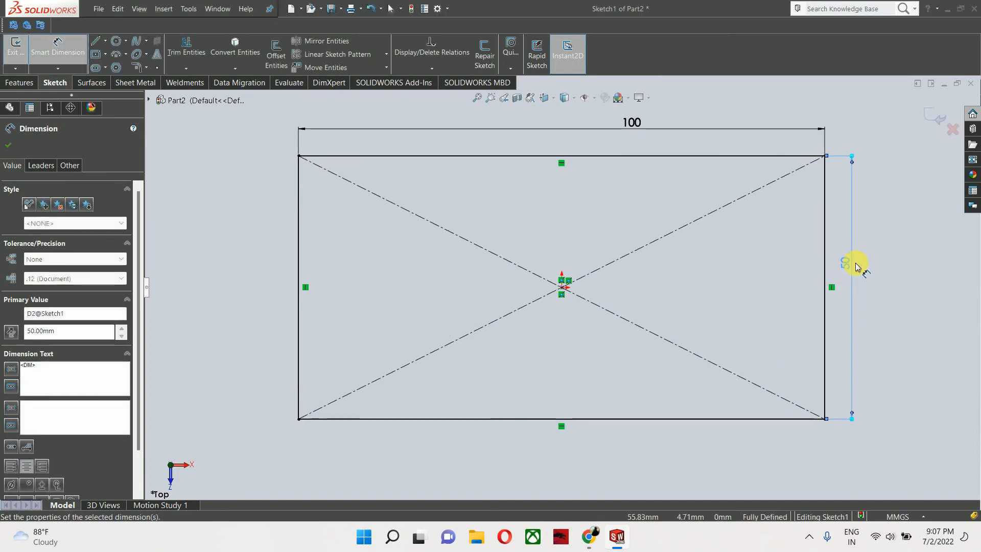
- Zoom to fit the sketch and exit the sketch
{"action": "key", "text": "z"}
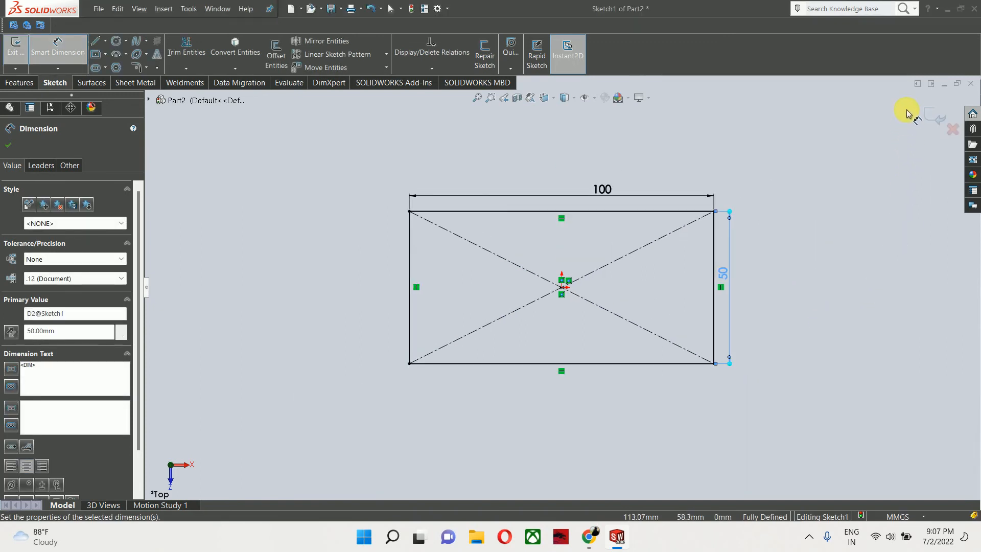
{"action": "left_click", "coordinate": [933, 115]}
{"action": "mouse_move", "coordinate": [750, 335]}
{"action": "middle_mouse_down"}
{"action": "mouse_move", "coordinate": [777, 103]}
{"action": "mouse_move", "coordinate": [766, 160]}
{"action": "mouse_move", "coordinate": [820, 158]}
{"action": "mouse_move", "coordinate": [782, 145]}
{"action": "middle_mouse_up"}
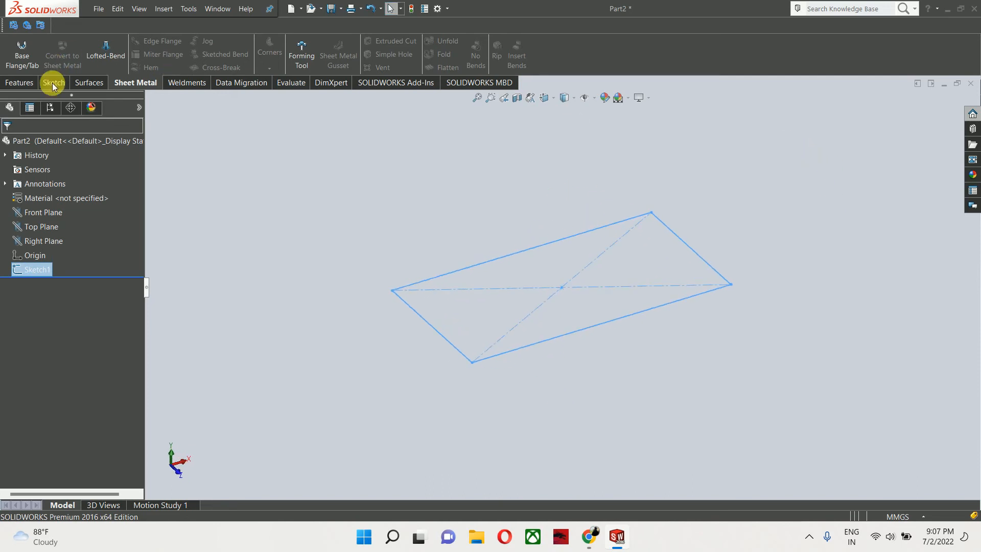
- Start a Base Flange from the sketch and set the sheet thickness to 1 mm
{"action": "left_click", "coordinate": [16, 62]}
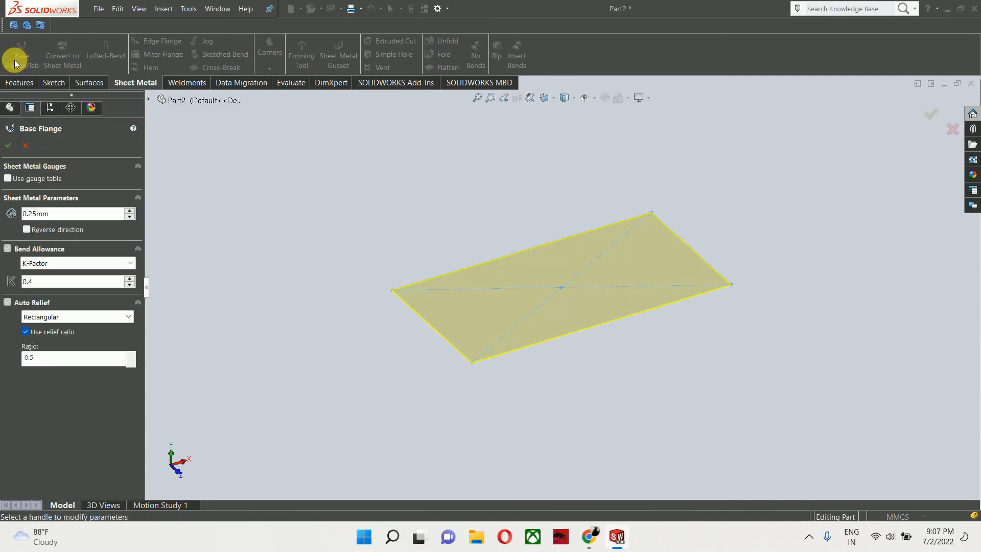
{"action": "scroll", "coordinate": [516, 351], "scroll_direction": "down", "scroll_amount": 4}
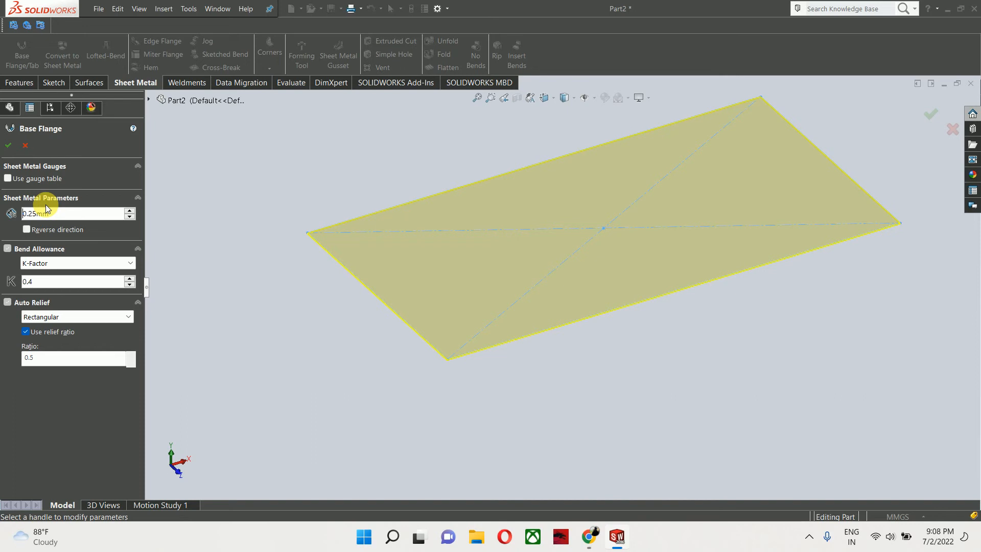
{"action": "left_click_drag", "start_coordinate": [53, 214], "coordinate": [32, 223]}
{"action": "type", "text": "1"}
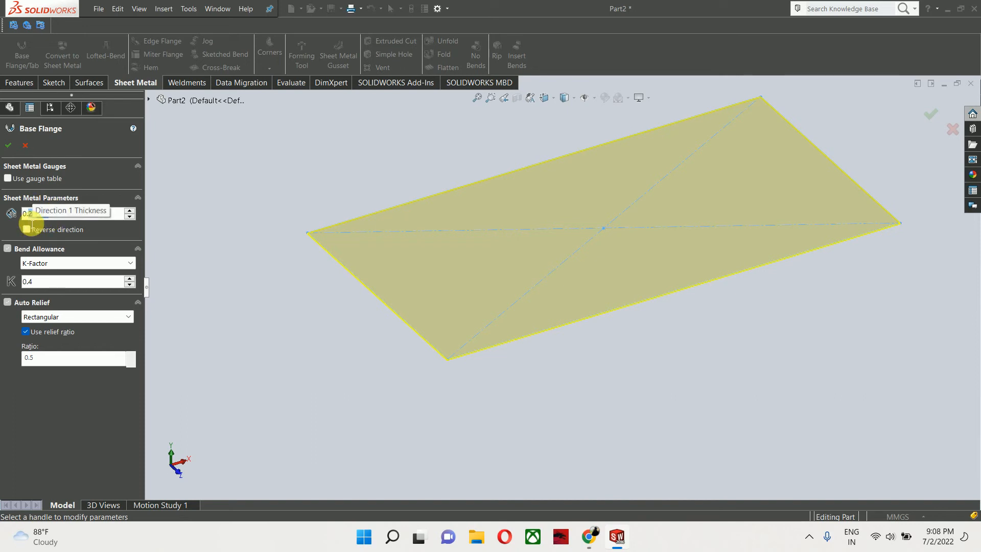
{"action": "key", "text": "Return"}
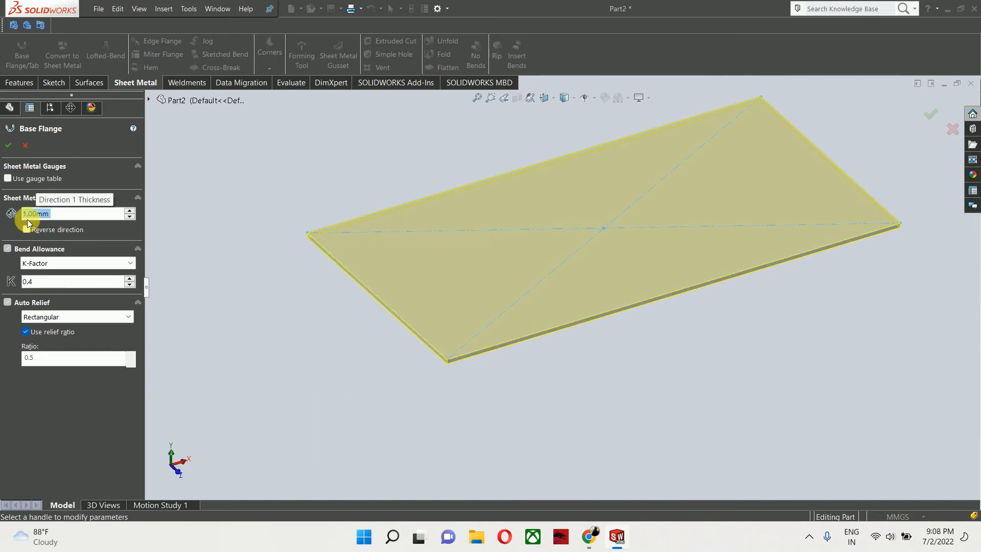
- Set the bend allowance K-Factor to 0.5
{"action": "left_click_drag", "start_coordinate": [39, 281], "coordinate": [17, 290]}
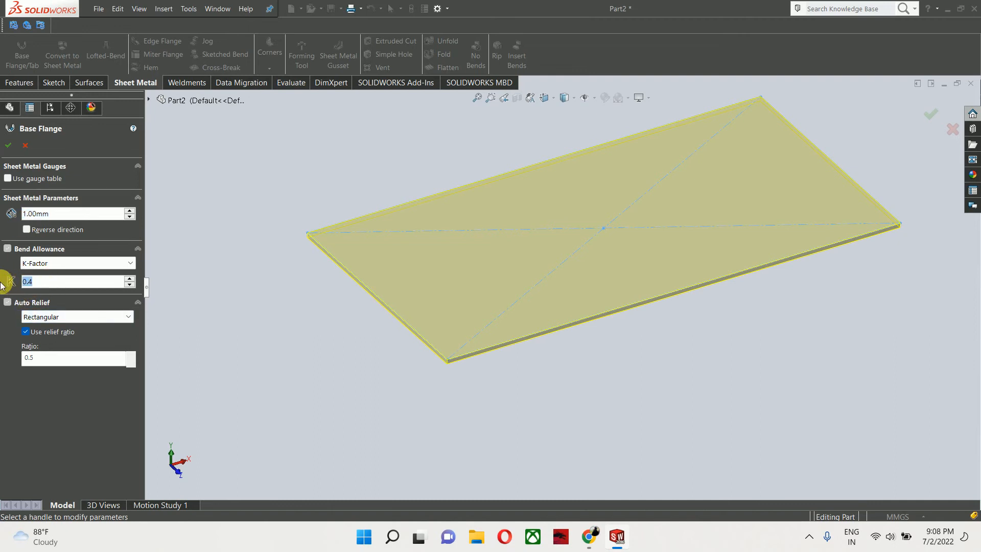
{"action": "type", "text": "0.5"}
{"action": "key", "text": "Return"}
{"action": "left_click", "coordinate": [94, 264]}
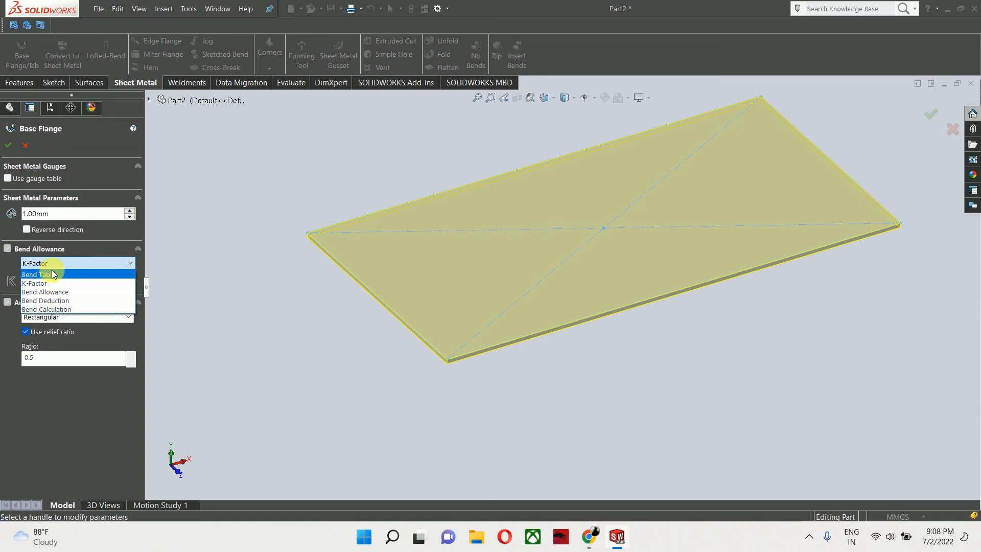
{"action": "left_click", "coordinate": [83, 448]}
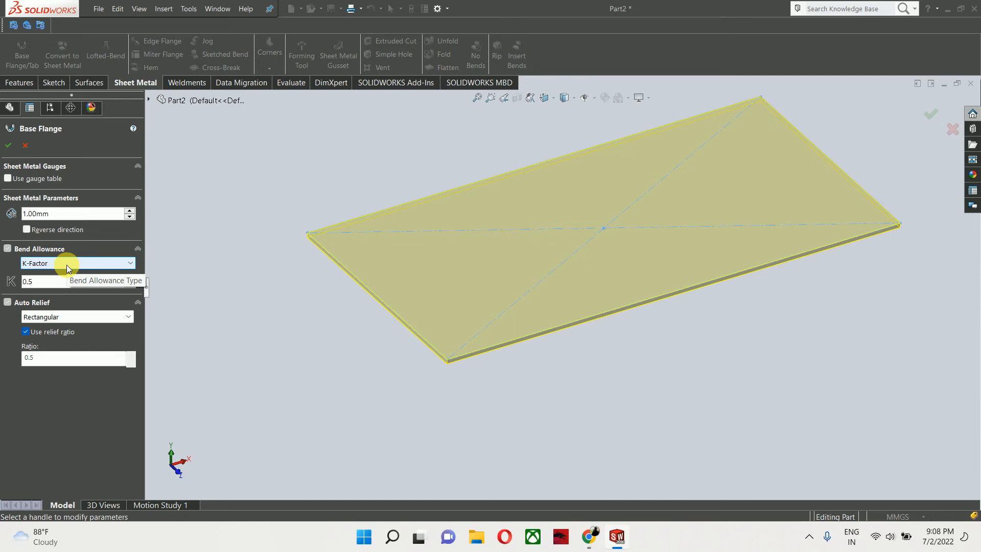
- Set the auto relief type to Tear and confirm the base flange
{"action": "left_click", "coordinate": [41, 317]}
{"action": "left_click", "coordinate": [48, 340]}
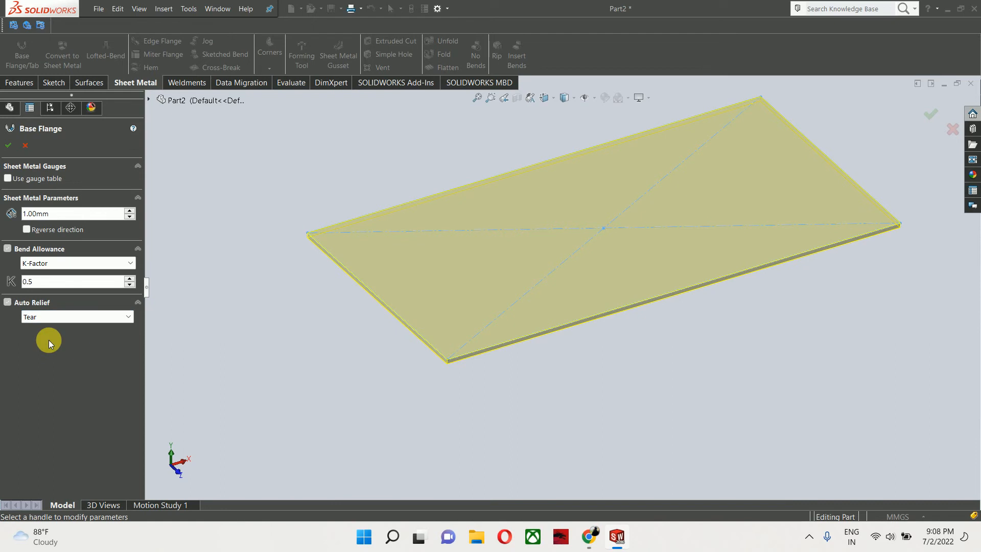
{"action": "left_click", "coordinate": [7, 145]}
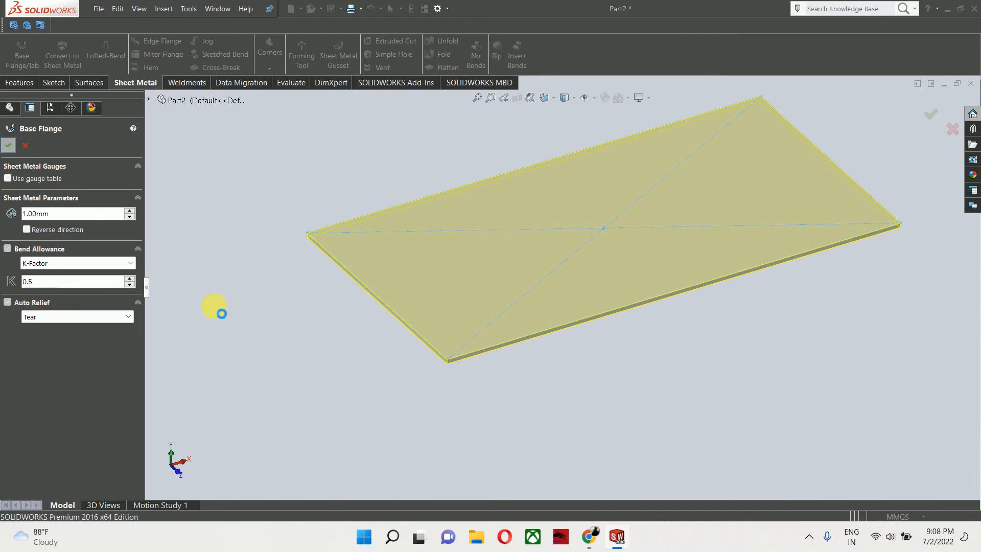
{"action": "middle_click_drag", "start_coordinate": [310, 300], "coordinate": [460, 288]}
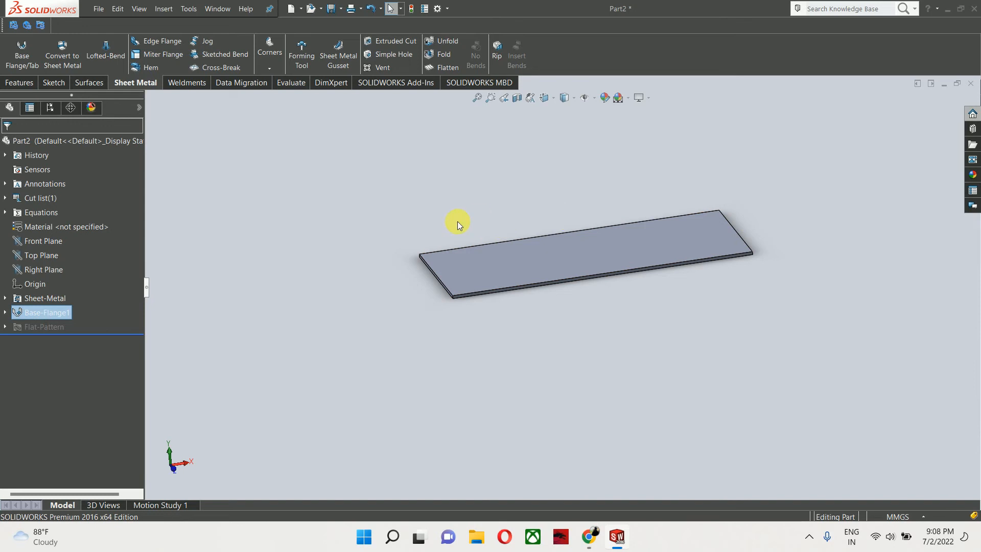
- Start an Edge Flange on the plate's short front edge, pulling the flange upward
{"action": "left_click", "coordinate": [167, 43]}
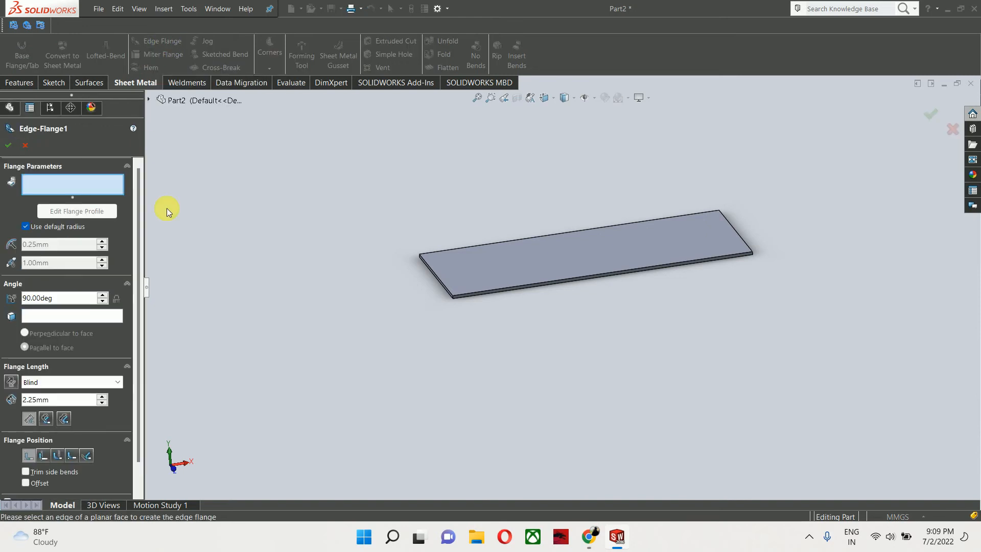
{"action": "middle_click_drag", "start_coordinate": [427, 289], "coordinate": [447, 296]}
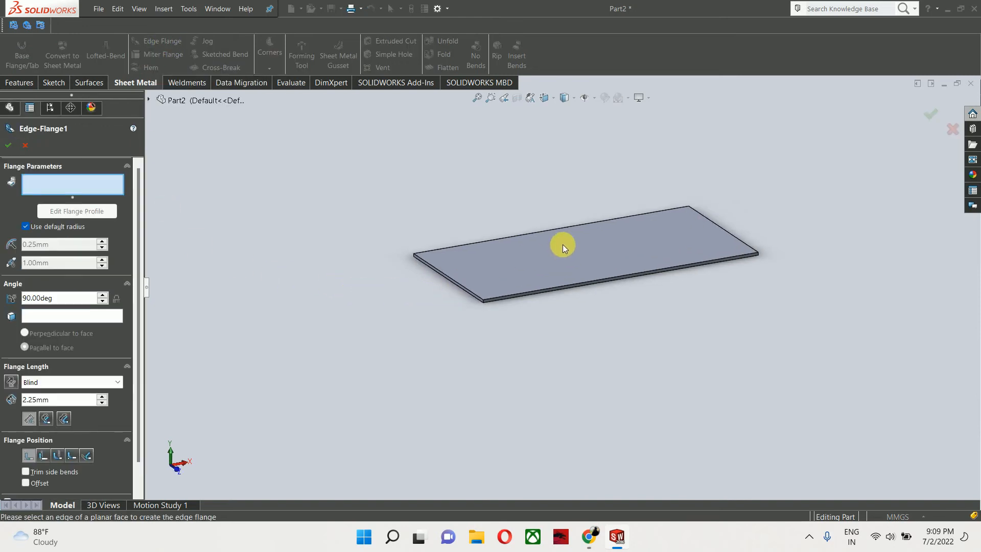
{"action": "scroll", "coordinate": [563, 244], "scroll_direction": "down", "scroll_amount": 3}
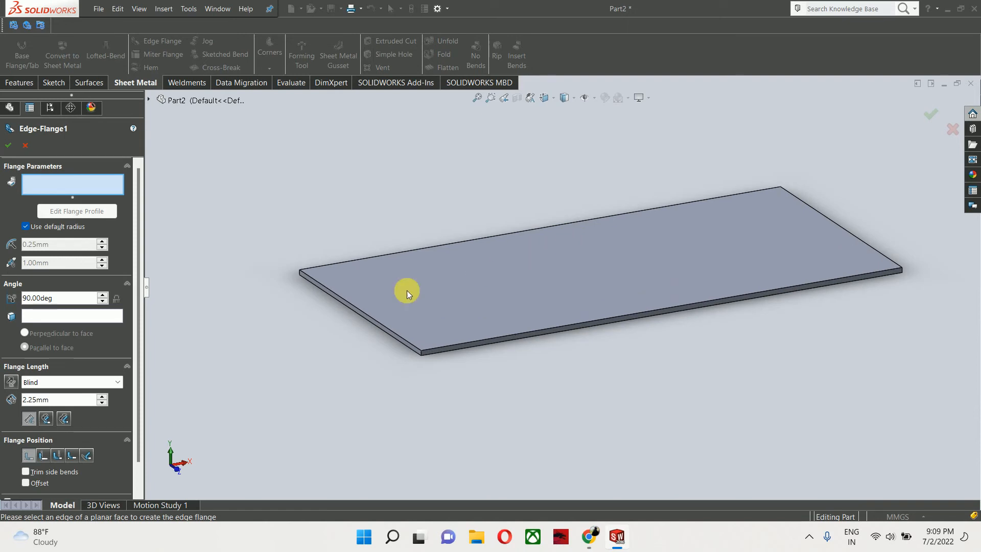
{"action": "left_click", "coordinate": [377, 323]}
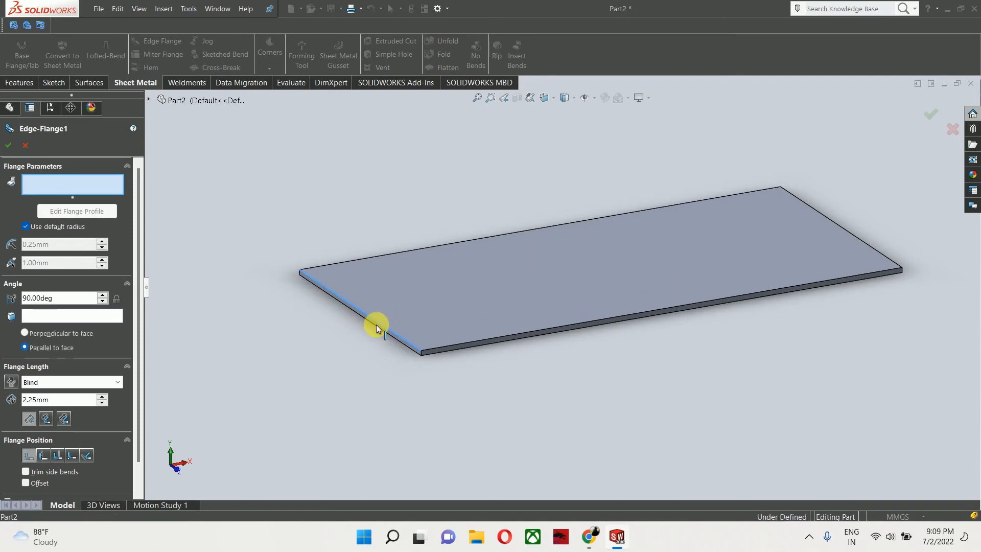
{"action": "left_click", "coordinate": [402, 158]}
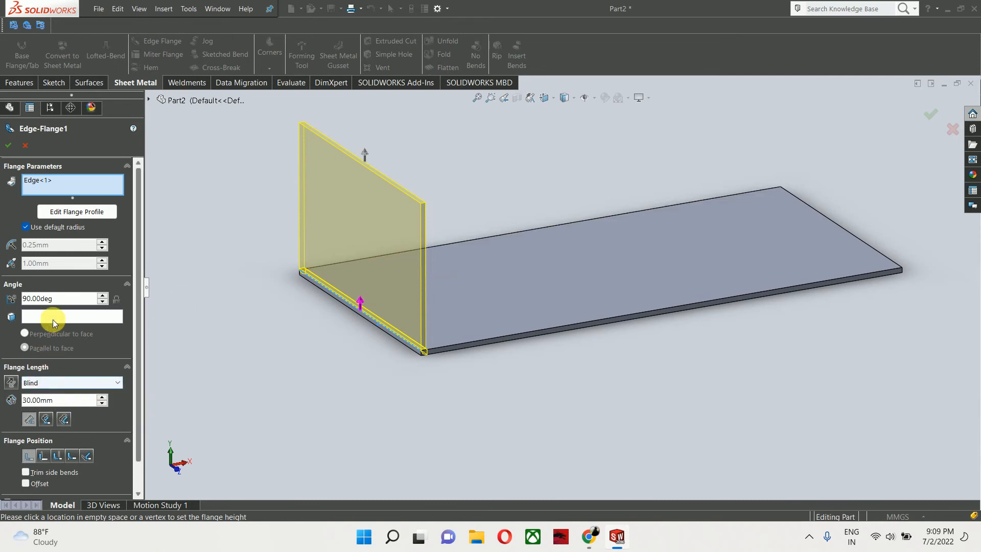
- Set the flange length to 25 mm, inspect the bend up close, and cancel the edge flange
{"action": "double_click", "coordinate": [53, 400]}
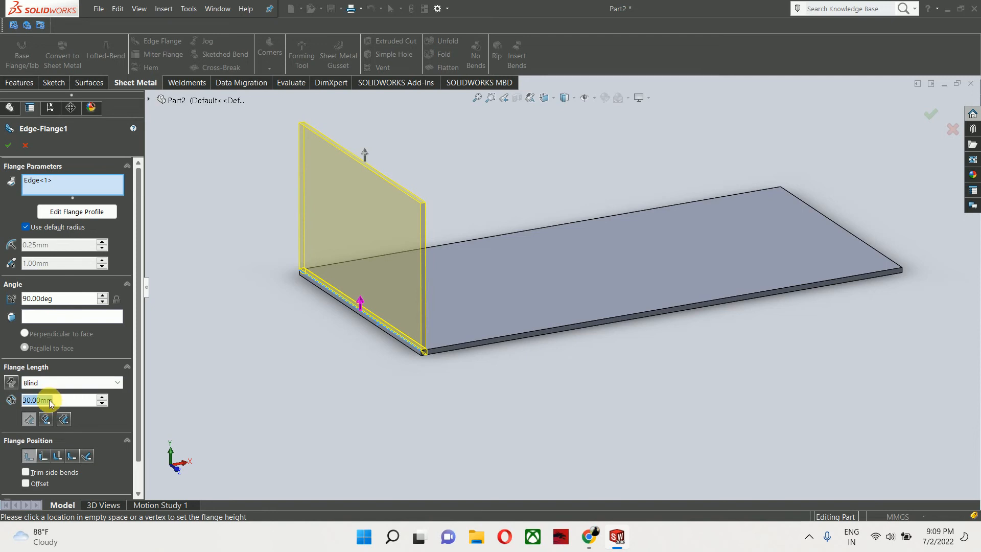
{"action": "type", "text": "25"}
{"action": "key", "text": "Return"}
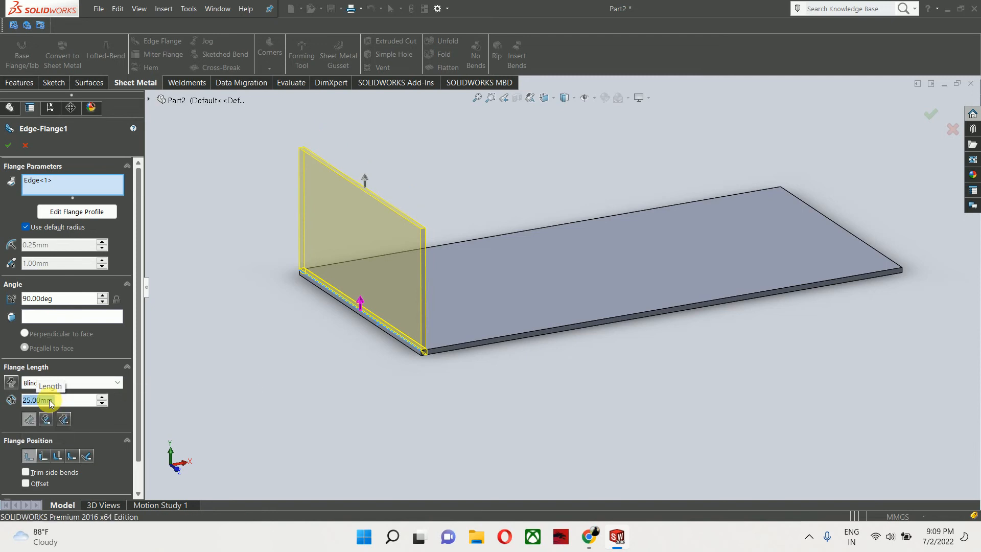
{"action": "scroll", "coordinate": [452, 344], "scroll_direction": "up", "scroll_amount": 5}
{"action": "scroll", "coordinate": [420, 346], "scroll_direction": "down", "scroll_amount": 3}
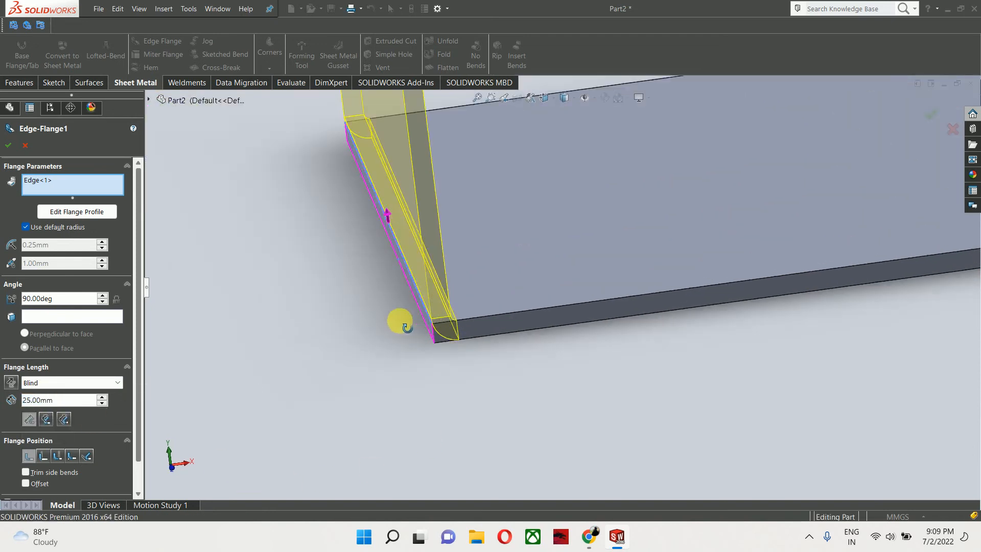
{"action": "middle_click_drag", "start_coordinate": [400, 322], "coordinate": [405, 306]}
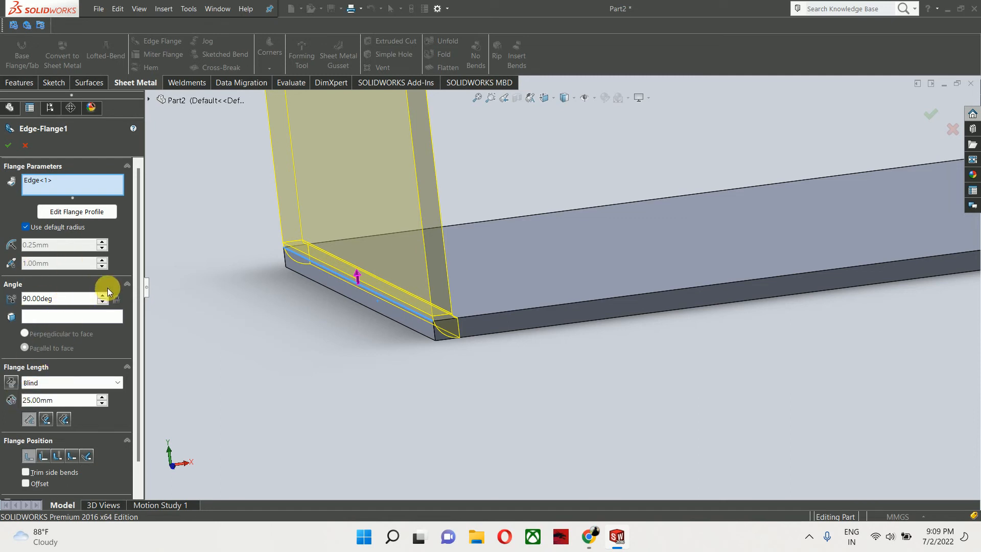
{"action": "left_click", "coordinate": [27, 145]}
- Edit the Sheet-Metal feature and set the default bend radius to 1 mm
{"action": "left_click", "coordinate": [45, 299]}
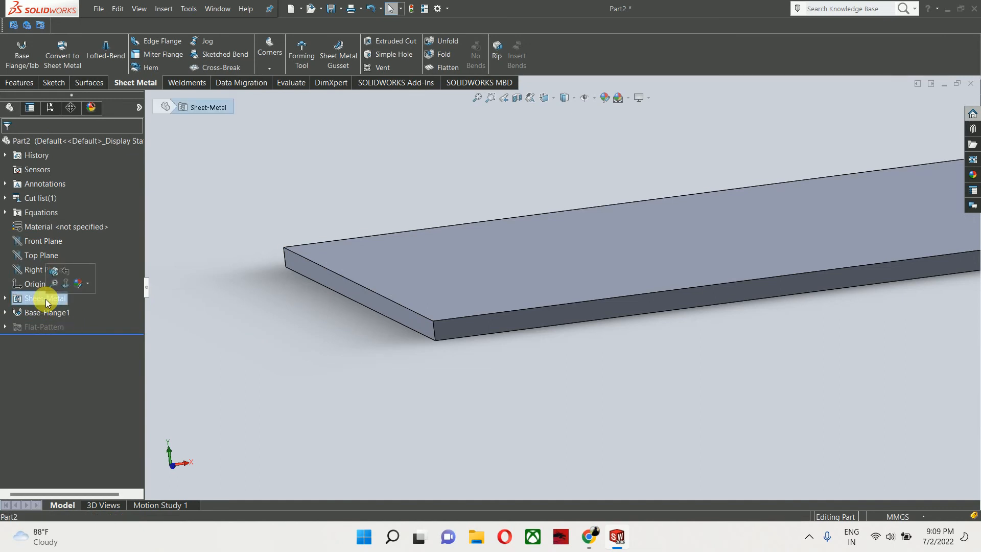
{"action": "right_click", "coordinate": [45, 299]}
{"action": "left_click", "coordinate": [51, 269]}
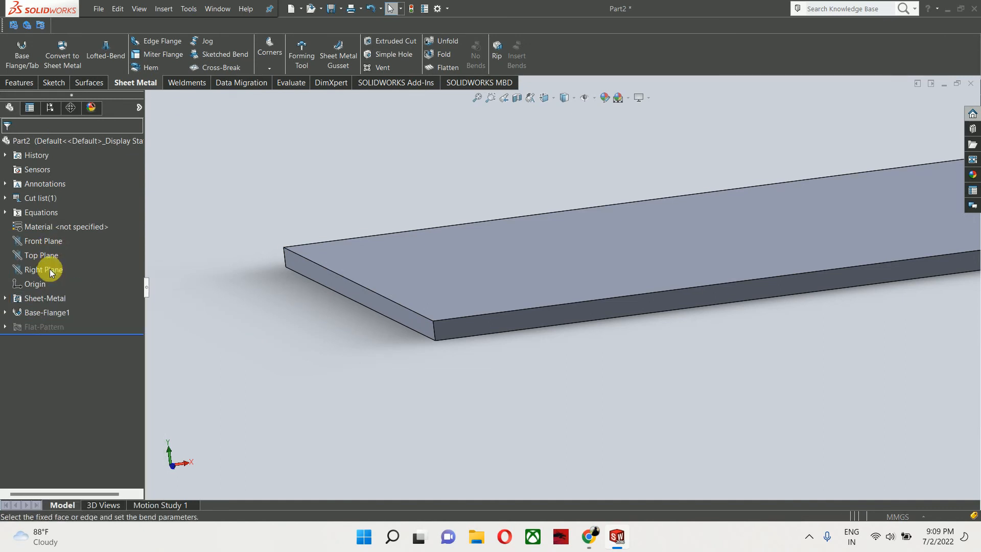
{"action": "left_click", "coordinate": [47, 233]}
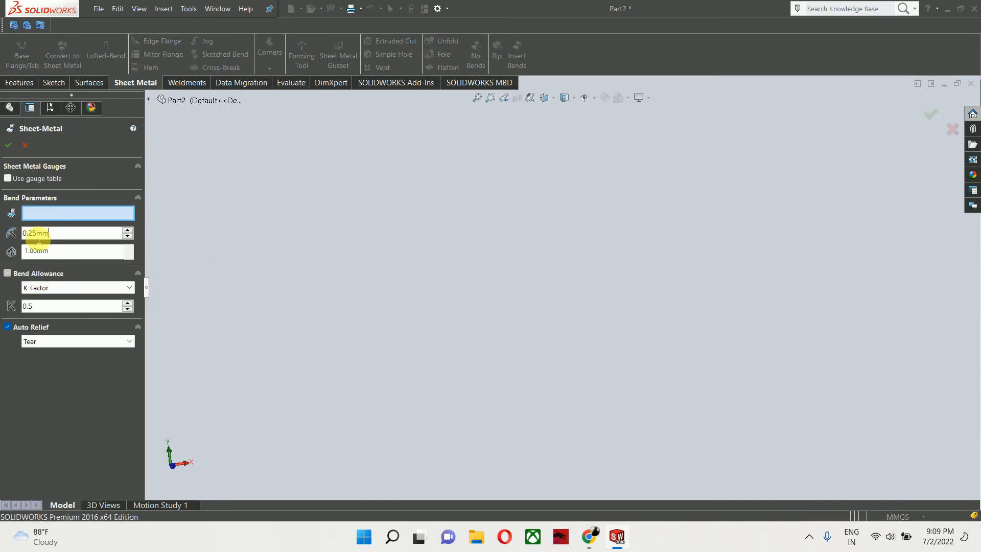
{"action": "left_click_drag", "start_coordinate": [39, 239], "coordinate": [2, 240]}
{"action": "type", "text": "1"}
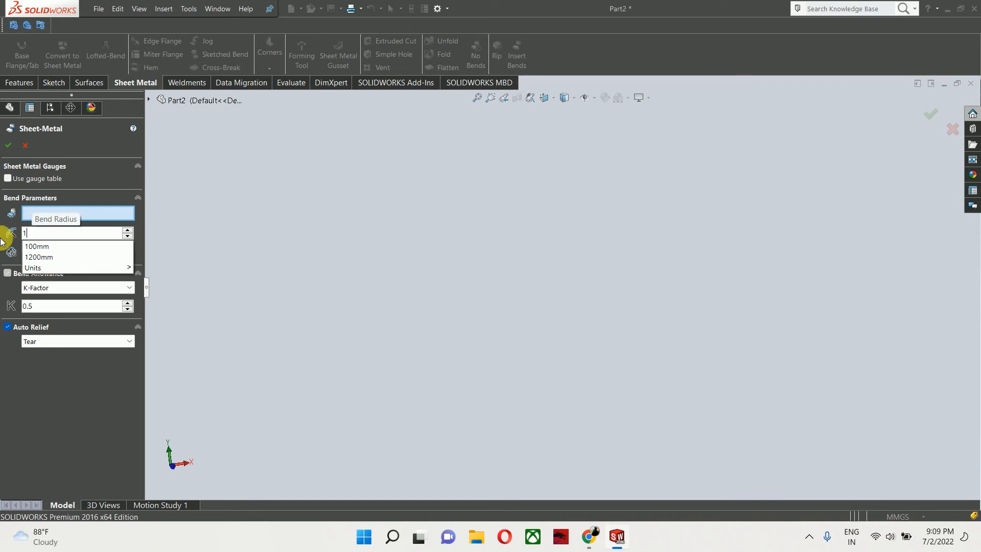
{"action": "key", "text": "Return"}
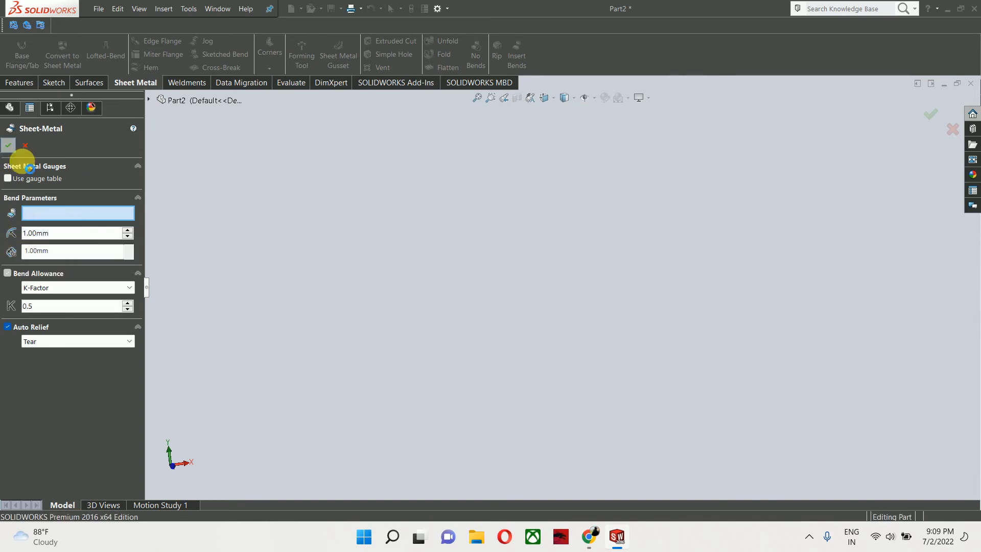
{"action": "left_click", "coordinate": [9, 145]}
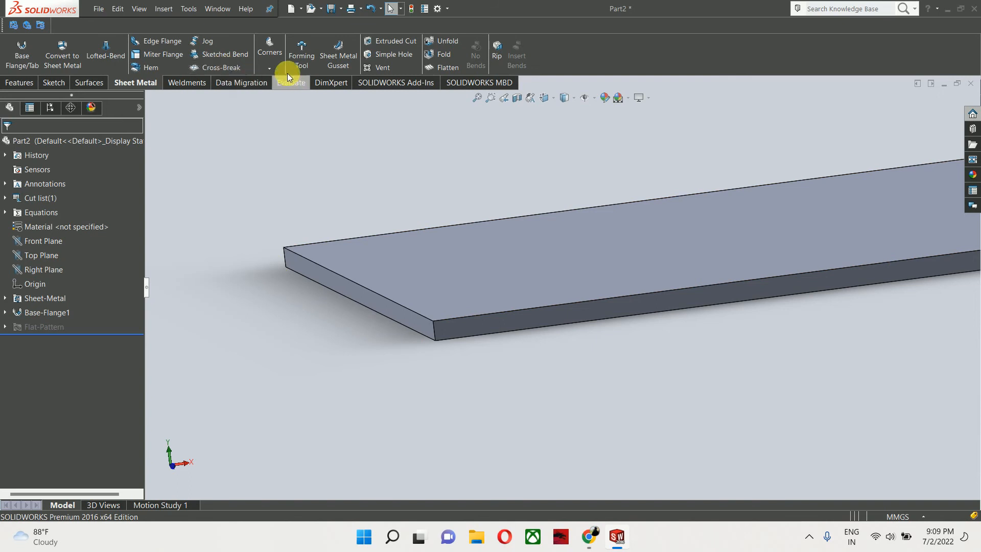
- Start an Edge Flange on the plate's short front edge, pulling it upward, and set its length to 25 mm
{"action": "left_click", "coordinate": [165, 42]}
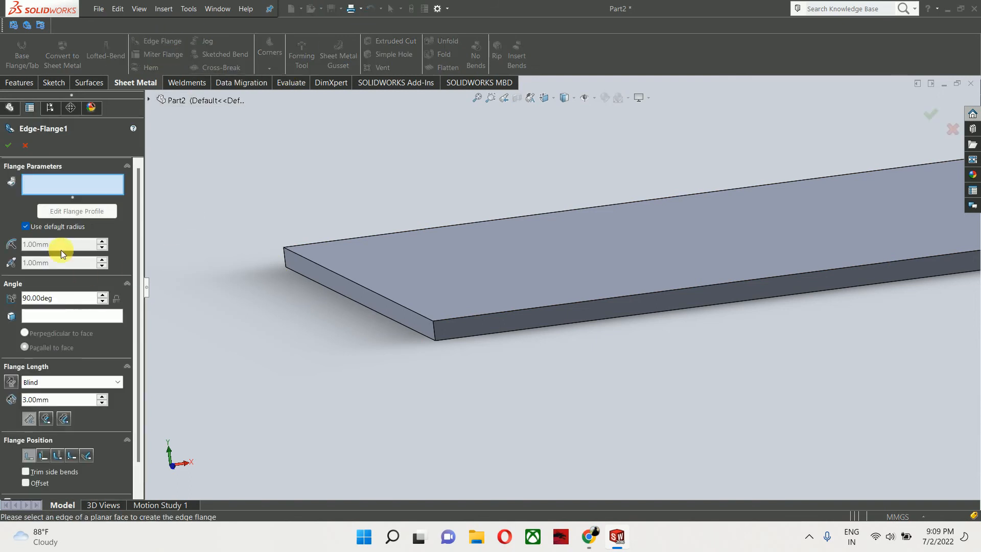
{"action": "left_click", "coordinate": [378, 293]}
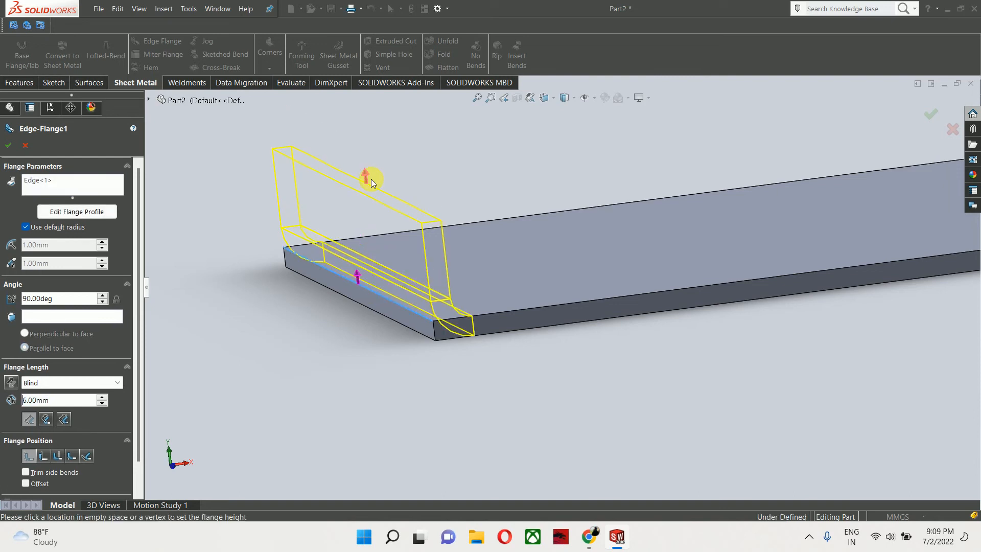
{"action": "scroll", "coordinate": [371, 180], "scroll_direction": "up", "scroll_amount": 6}
{"action": "left_click", "coordinate": [440, 170]}
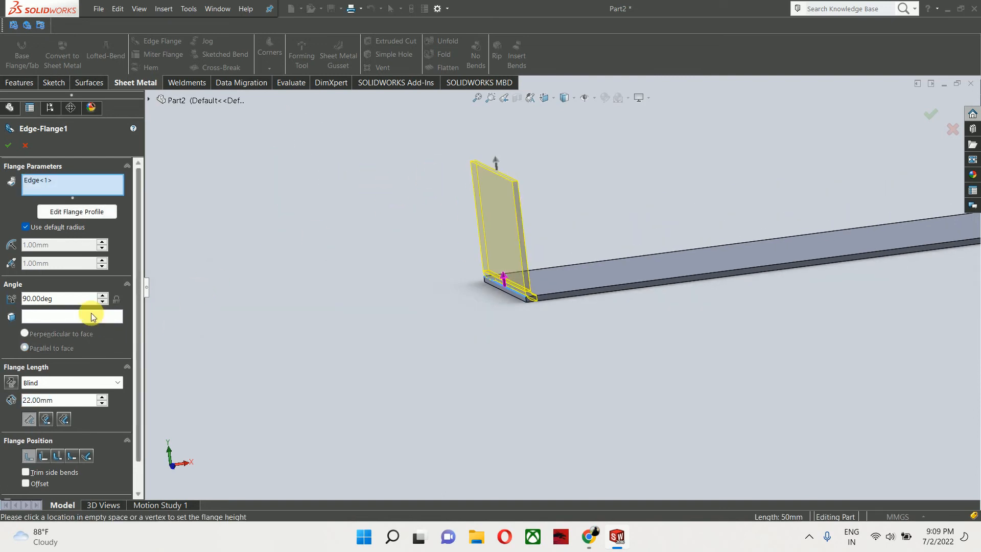
{"action": "left_click", "coordinate": [59, 400]}
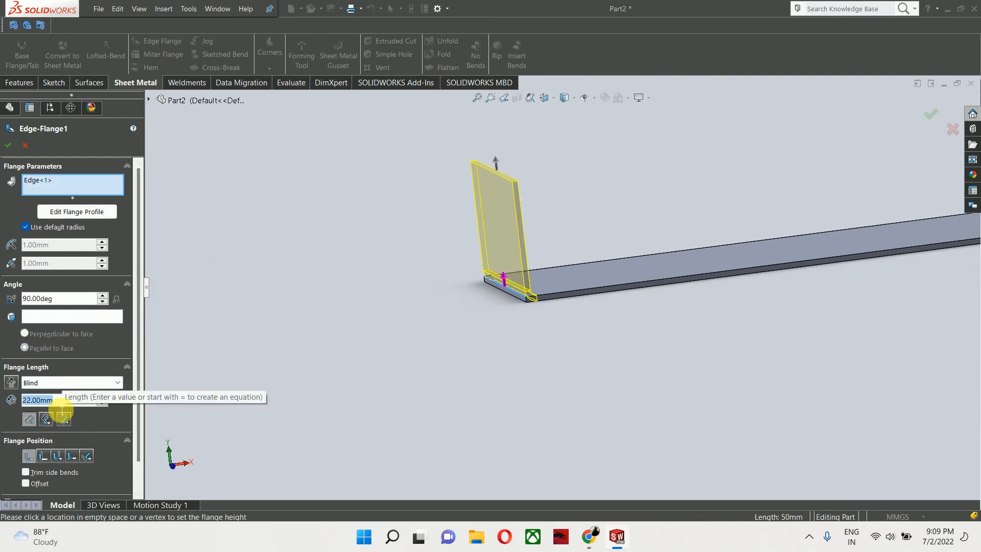
{"action": "type", "text": "1"}
{"action": "key", "text": "BackSpace"}
{"action": "type", "text": "25"}
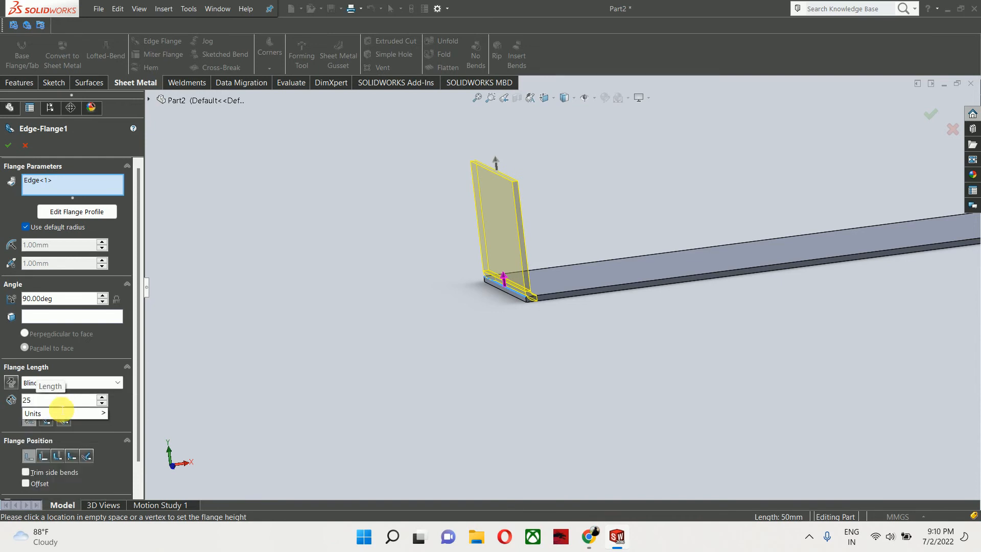
{"action": "key", "text": "Return"}
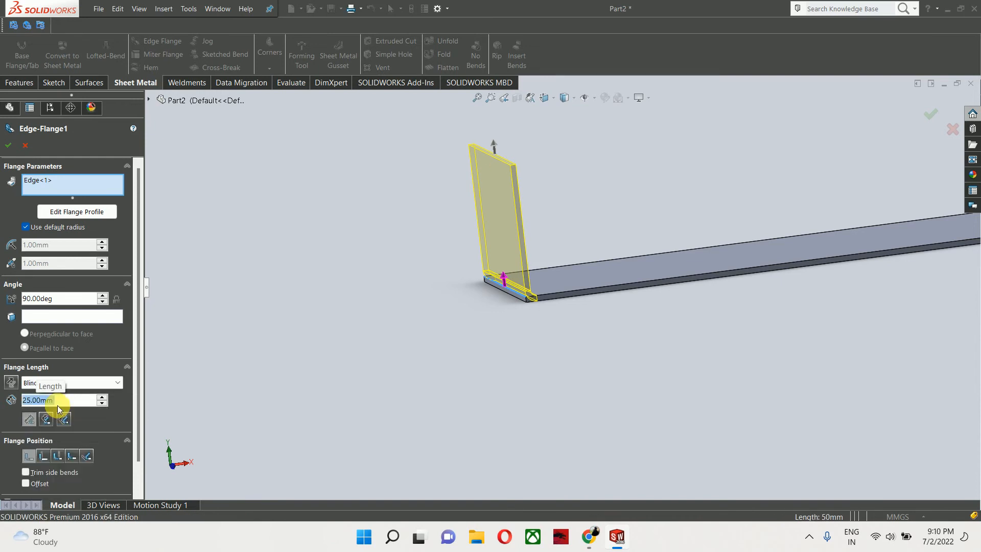
- Compare the Material Inside and Material Outside flange positions, then set the flange position to Bend Outside
{"action": "scroll", "coordinate": [321, 140], "scroll_direction": "down", "scroll_amount": 3}
{"action": "middle_click_drag", "start_coordinate": [668, 449], "coordinate": [652, 381]}
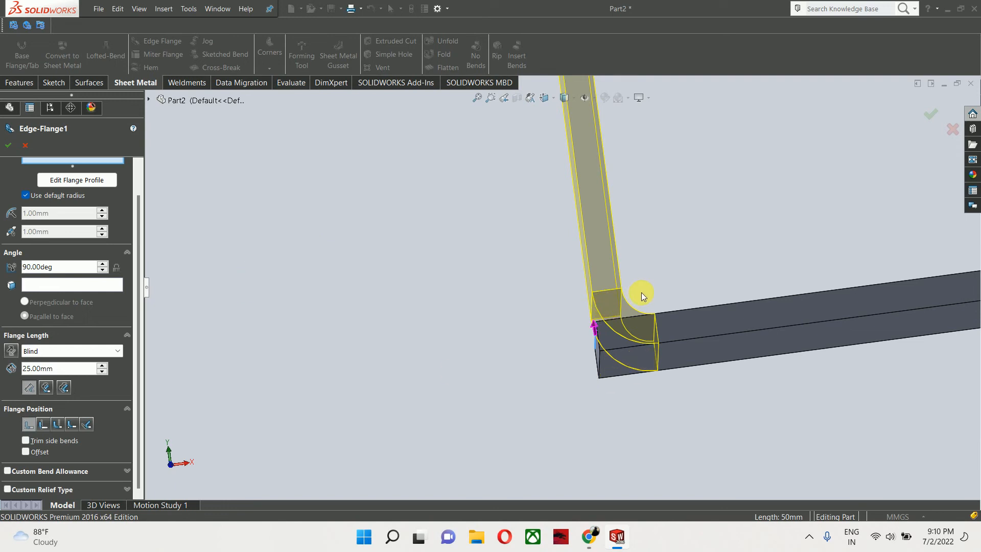
{"action": "left_click", "coordinate": [30, 425]}
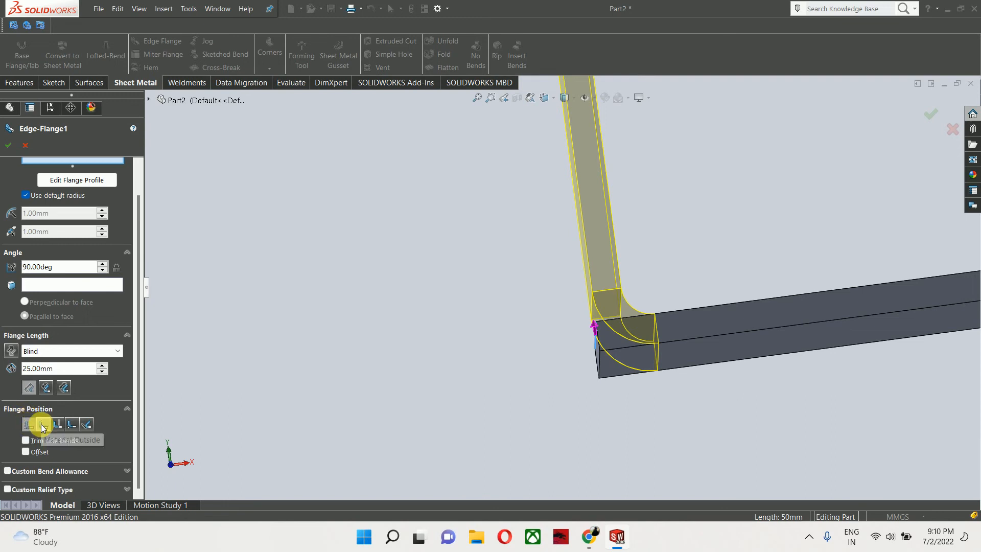
{"action": "left_click", "coordinate": [41, 424]}
{"action": "middle_click_drag", "start_coordinate": [298, 411], "coordinate": [534, 374]}
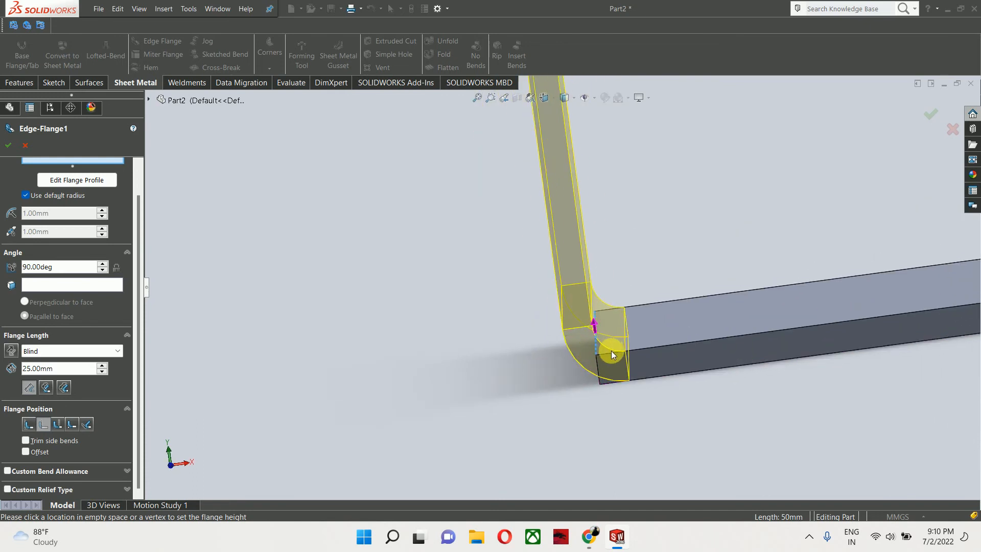
{"action": "mouse_move", "coordinate": [574, 326]}
{"action": "middle_mouse_down"}
{"action": "mouse_move", "coordinate": [582, 331]}
{"action": "mouse_move", "coordinate": [574, 323]}
{"action": "middle_mouse_up"}
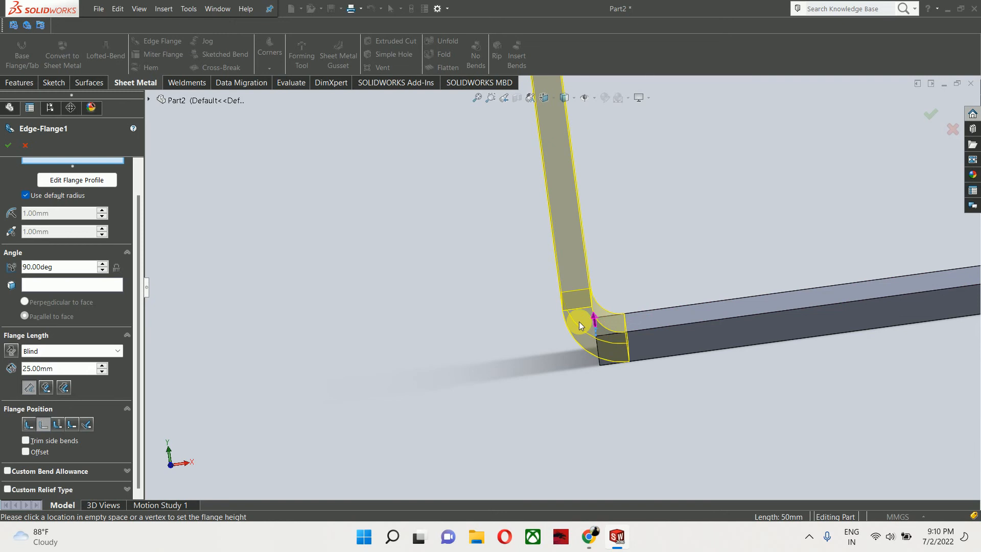
{"action": "left_click", "coordinate": [60, 425]}
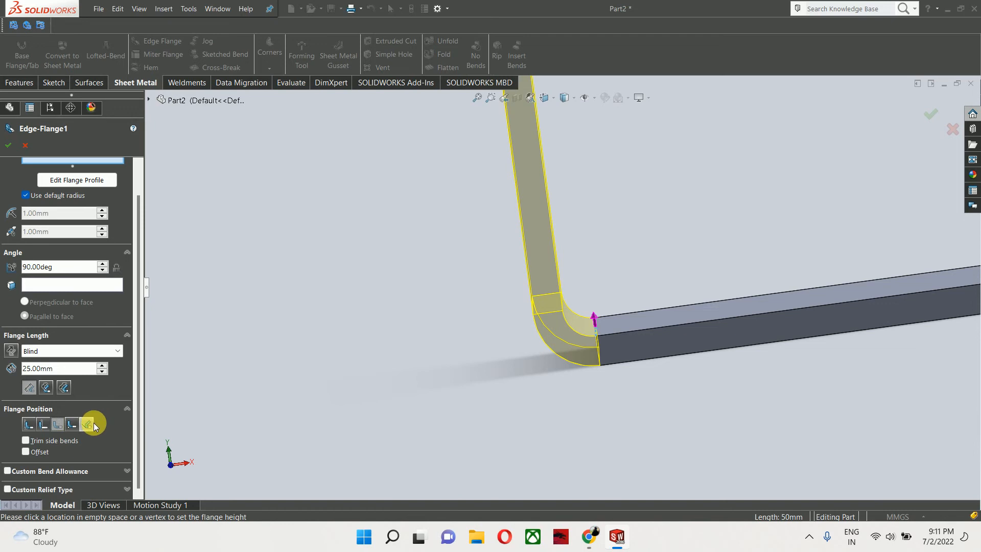
- Preview the Inner Virtual Sharp and Tangent Bend length references on the edge flange
{"action": "scroll", "coordinate": [576, 358], "scroll_direction": "up", "scroll_amount": 4}
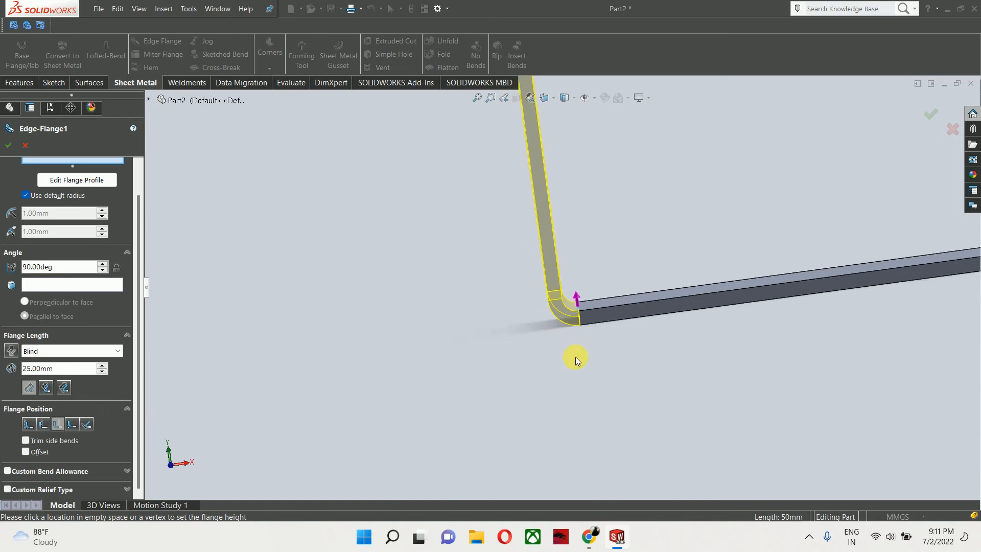
{"action": "middle_click_drag", "start_coordinate": [575, 356], "coordinate": [606, 244]}
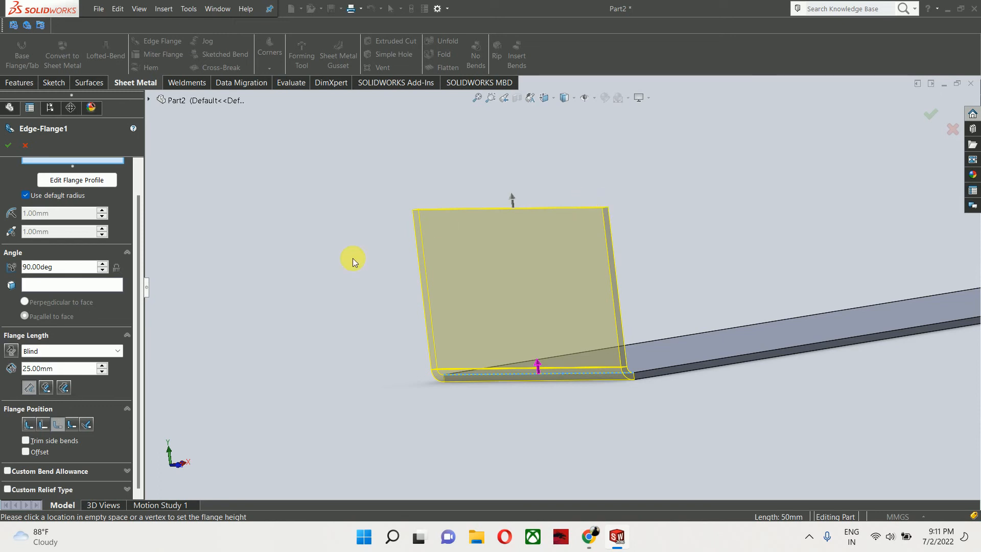
{"action": "left_click", "coordinate": [45, 388]}
{"action": "middle_click_drag", "start_coordinate": [623, 375], "coordinate": [592, 391]}
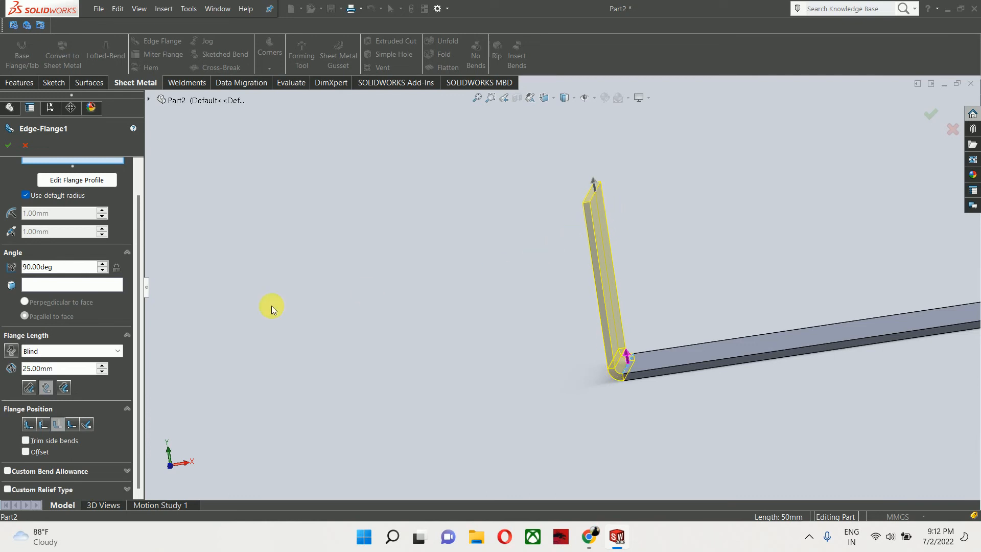
{"action": "left_click", "coordinate": [64, 388]}
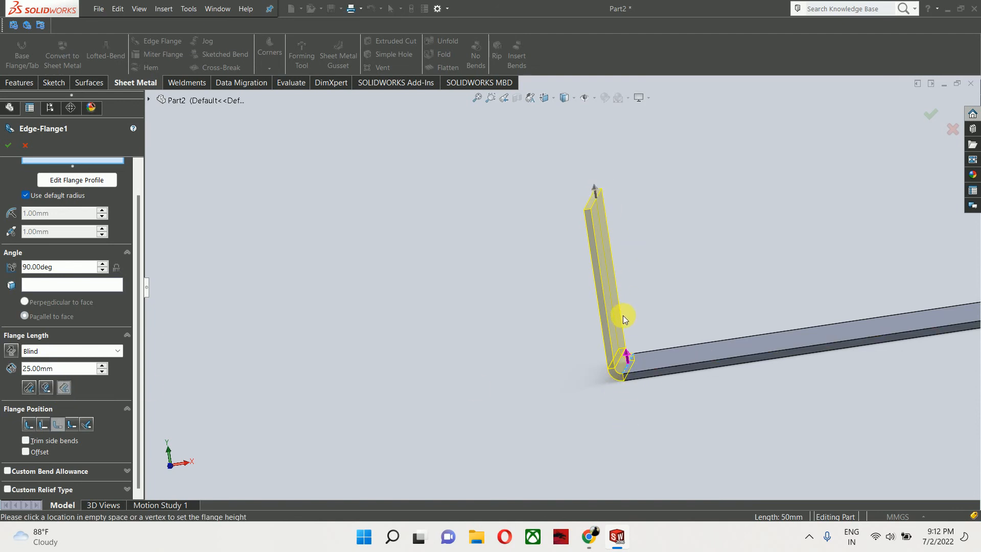
{"action": "middle_click_drag", "start_coordinate": [542, 324], "coordinate": [567, 327]}
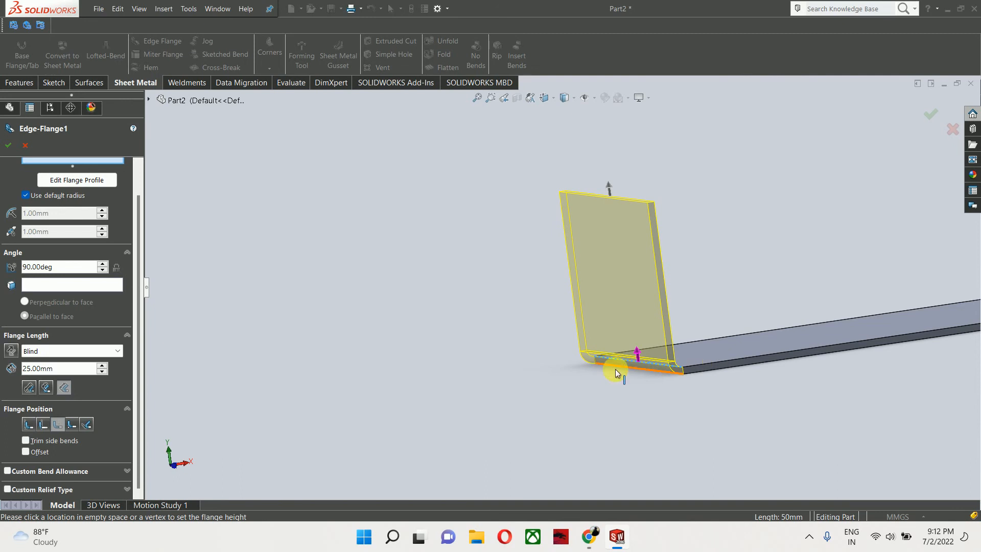
- Keep the Blind end condition, set the flange length to 26 mm, and measure it from the Outer Virtual Sharp
{"action": "left_click", "coordinate": [72, 353]}
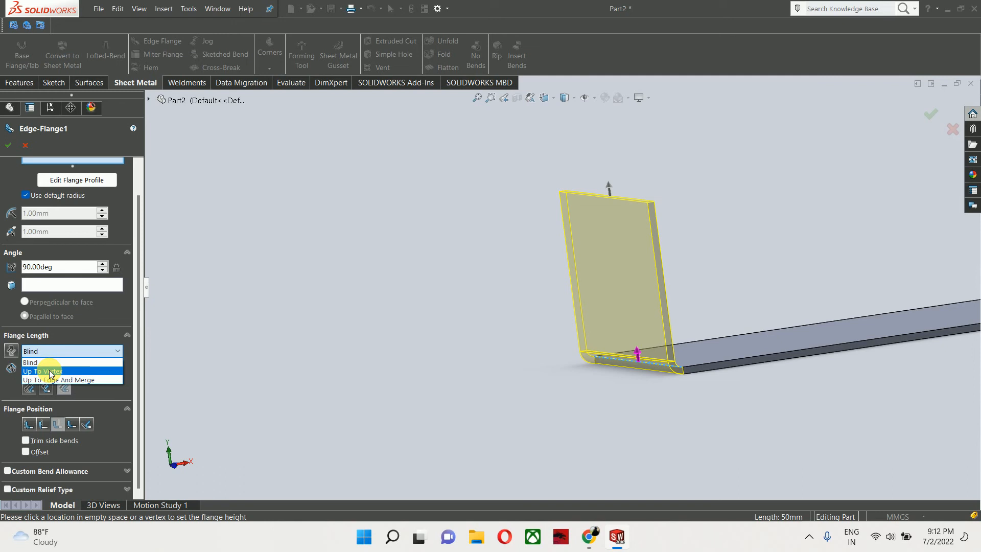
{"action": "left_click", "coordinate": [63, 352]}
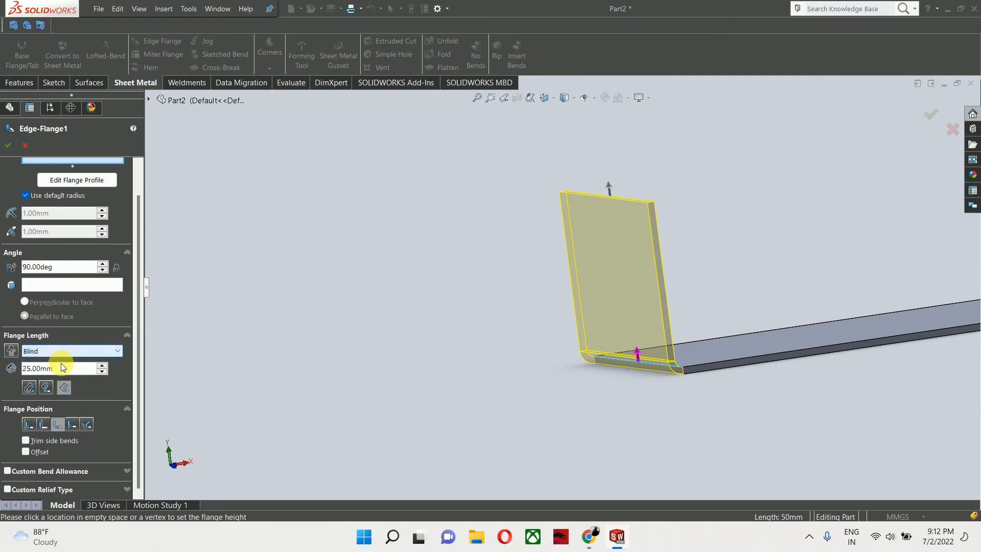
{"action": "double_click", "coordinate": [65, 371]}
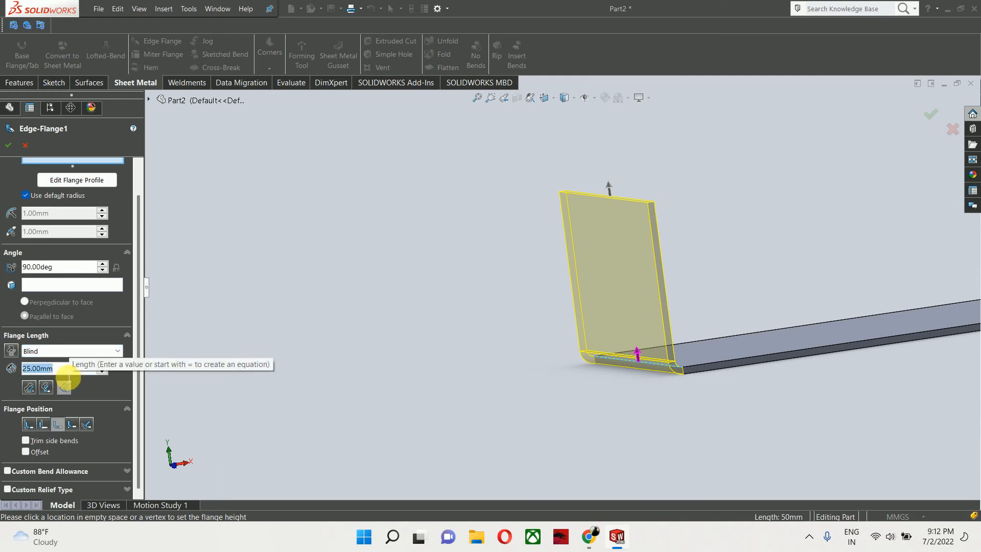
{"action": "type", "text": "26"}
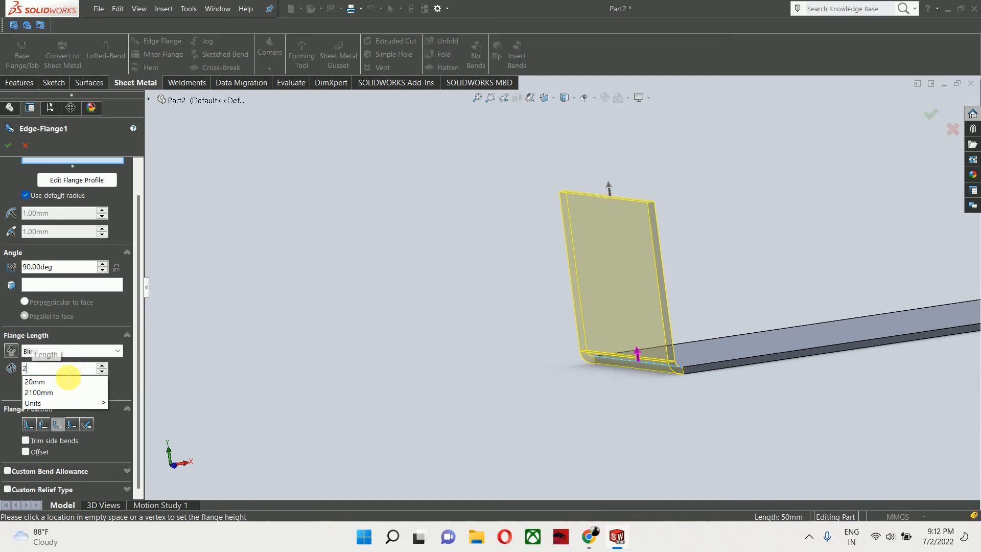
{"action": "key", "text": "Return"}
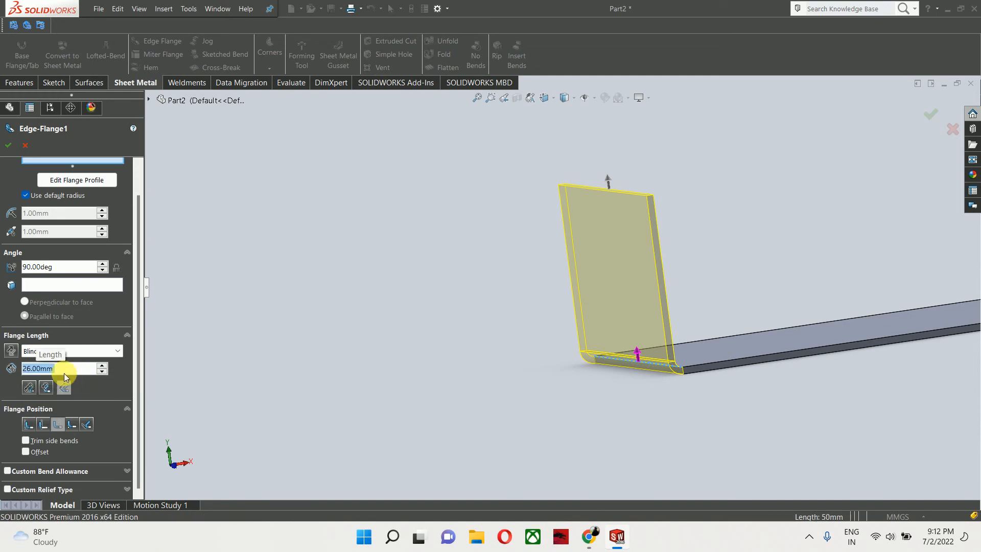
{"action": "left_click", "coordinate": [29, 387]}
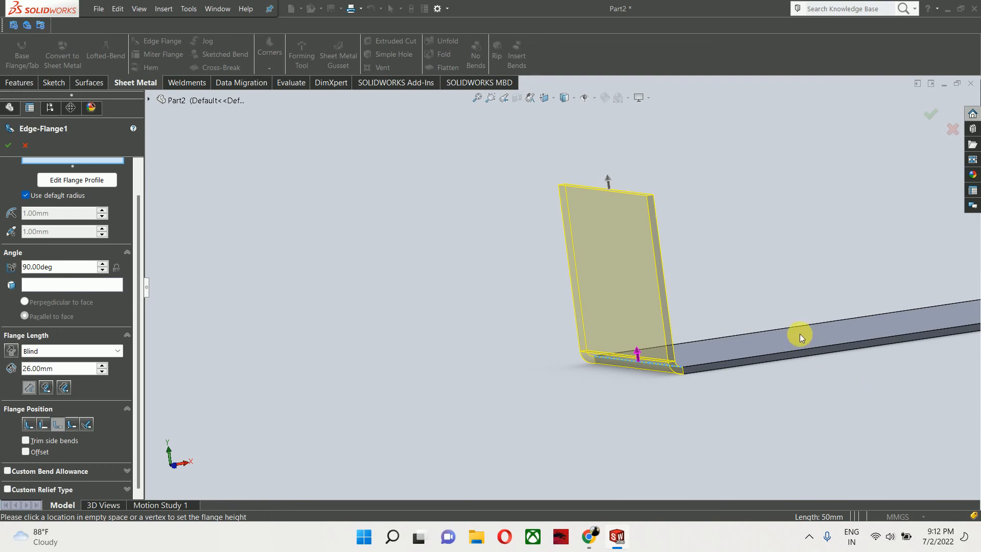
- Add the back short edge and both long plate edges to the edge flange so all four sides get walls
{"action": "middle_click_drag", "start_coordinate": [792, 339], "coordinate": [878, 317]}
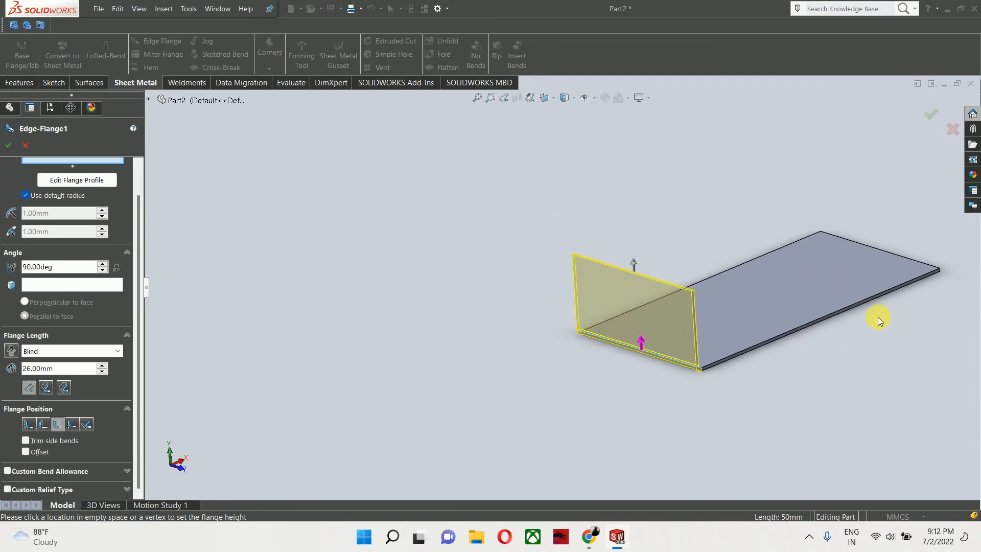
{"action": "left_click", "coordinate": [898, 259]}
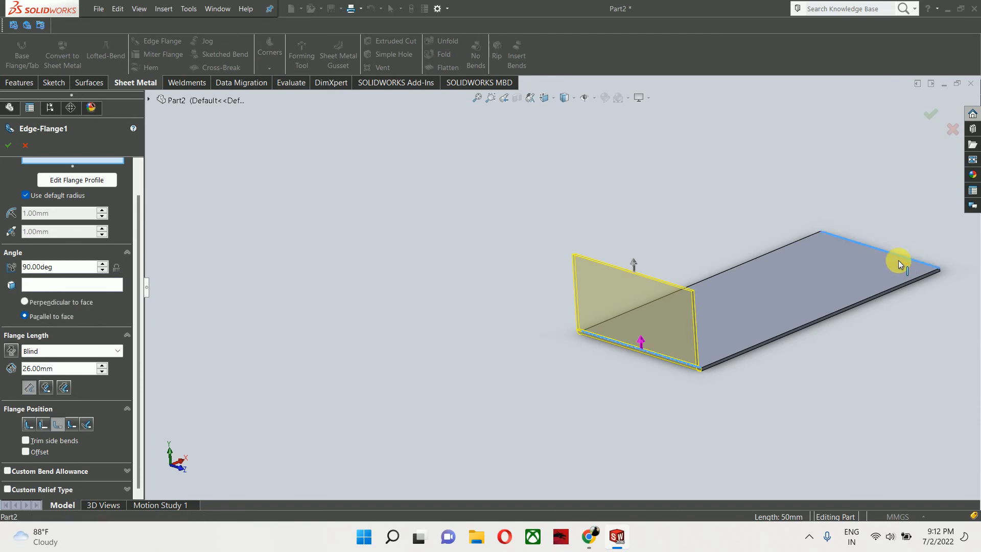
{"action": "left_click", "coordinate": [741, 264]}
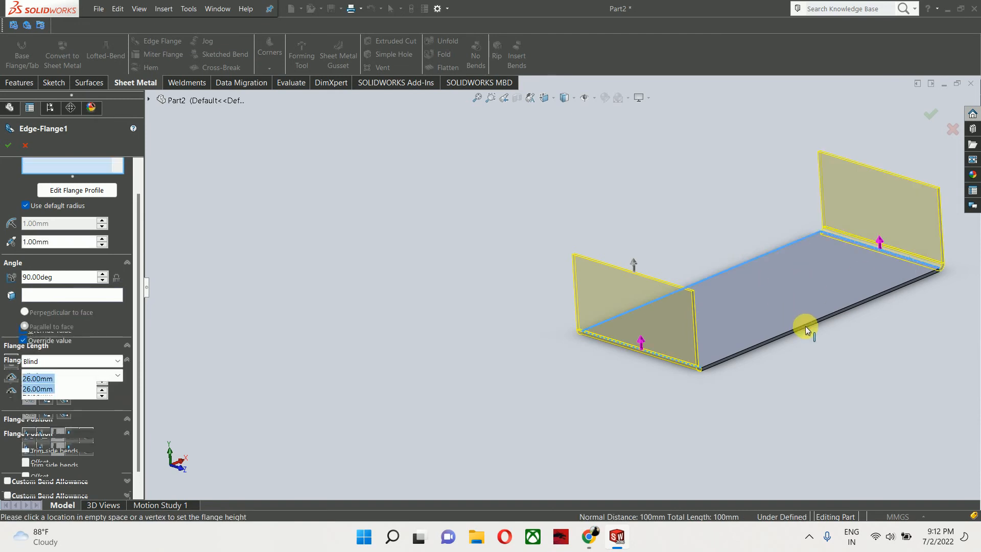
{"action": "left_click", "coordinate": [804, 327]}
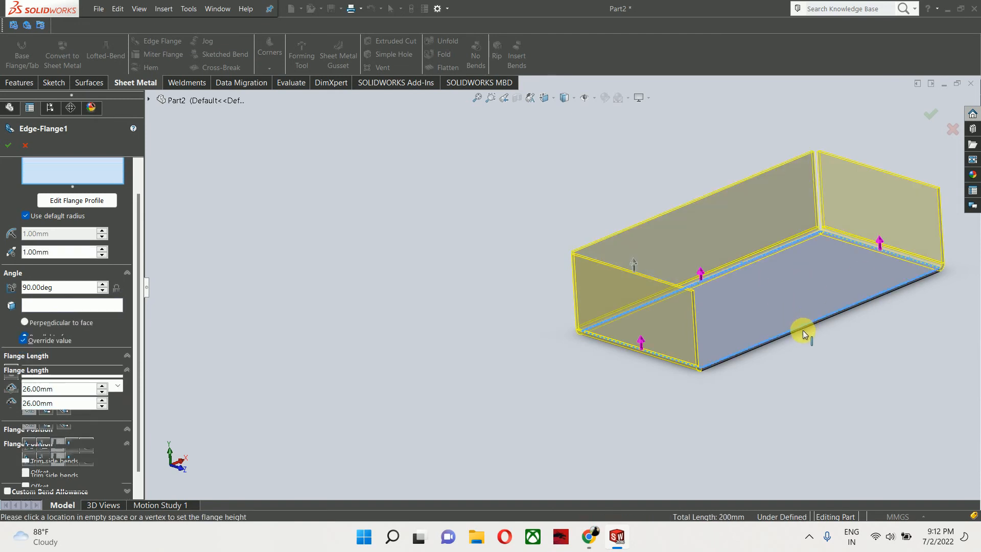
{"action": "middle_click_drag", "start_coordinate": [795, 318], "coordinate": [798, 302]}
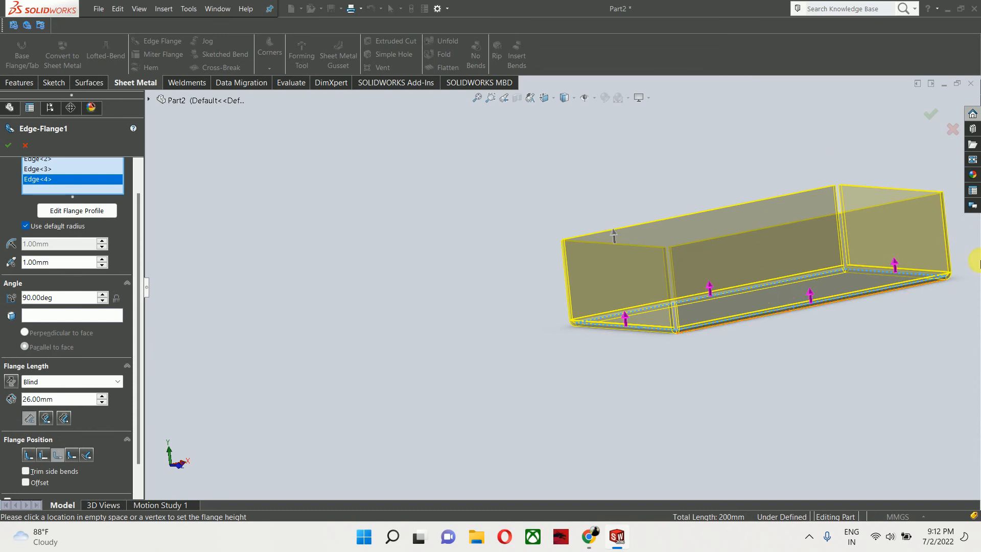
- Zoom in on a flange corner and set the gap distance to 0.1 mm
{"action": "scroll", "coordinate": [489, 393], "scroll_direction": "down", "scroll_amount": 6}
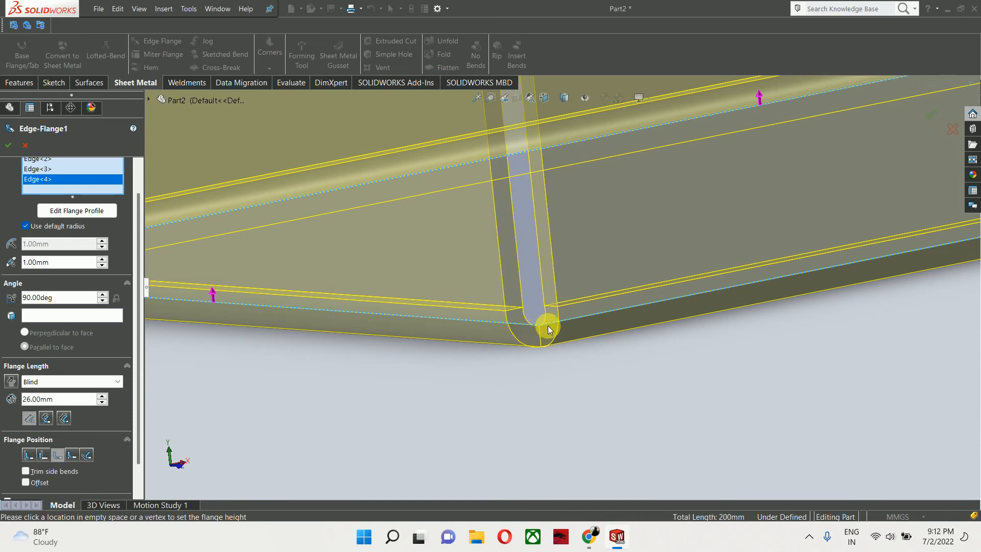
{"action": "scroll", "coordinate": [544, 256], "scroll_direction": "up", "scroll_amount": 2}
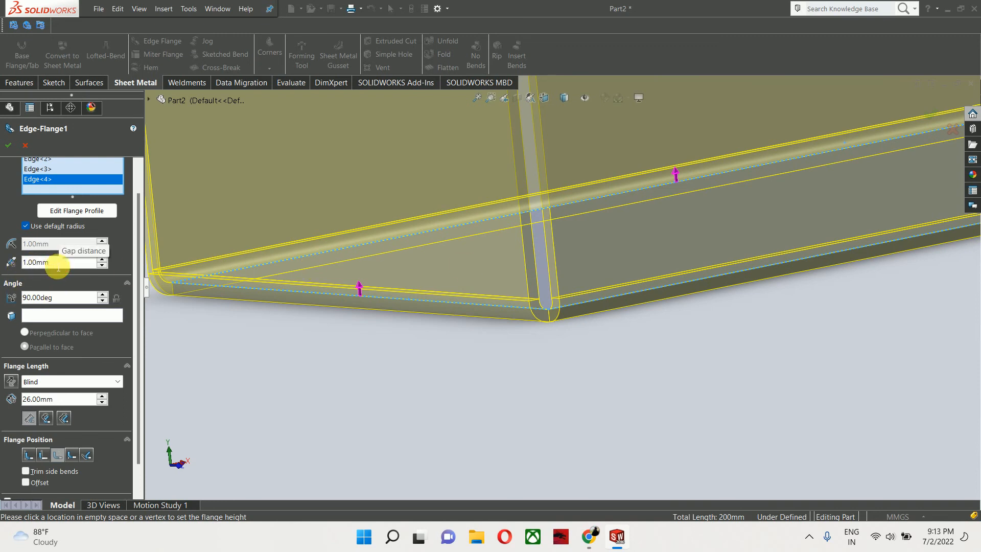
{"action": "double_click", "coordinate": [42, 263]}
{"action": "key", "text": "BackSpace"}
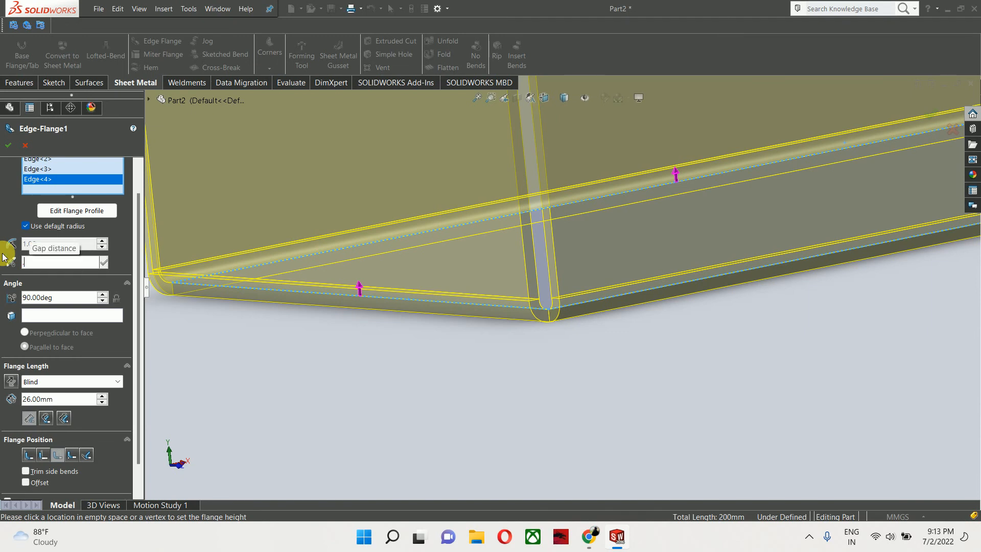
{"action": "type", "text": ".1"}
{"action": "key", "text": "Return"}
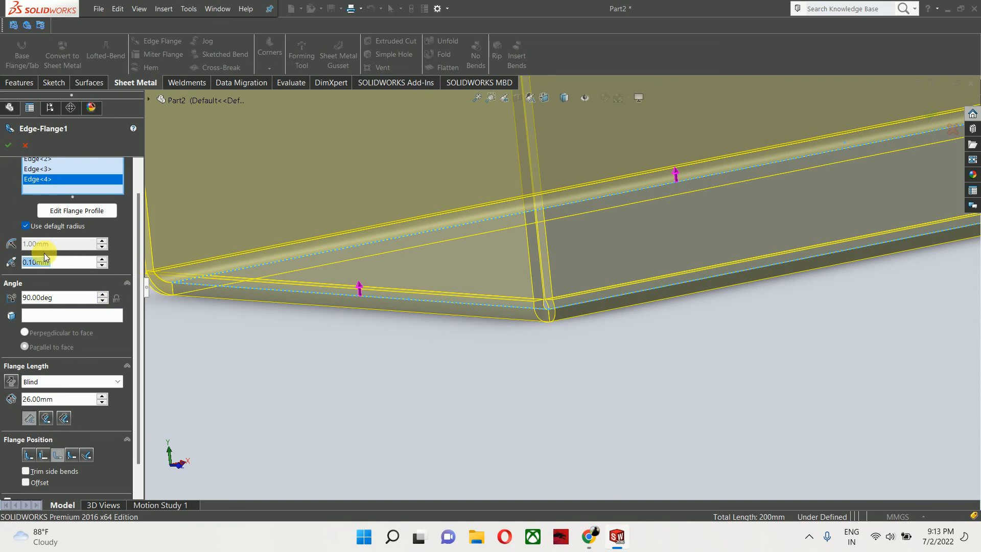
- Set the gap distance to 1 mm and confirm the edge flange
{"action": "type", "text": "1"}
{"action": "key", "text": "Return"}
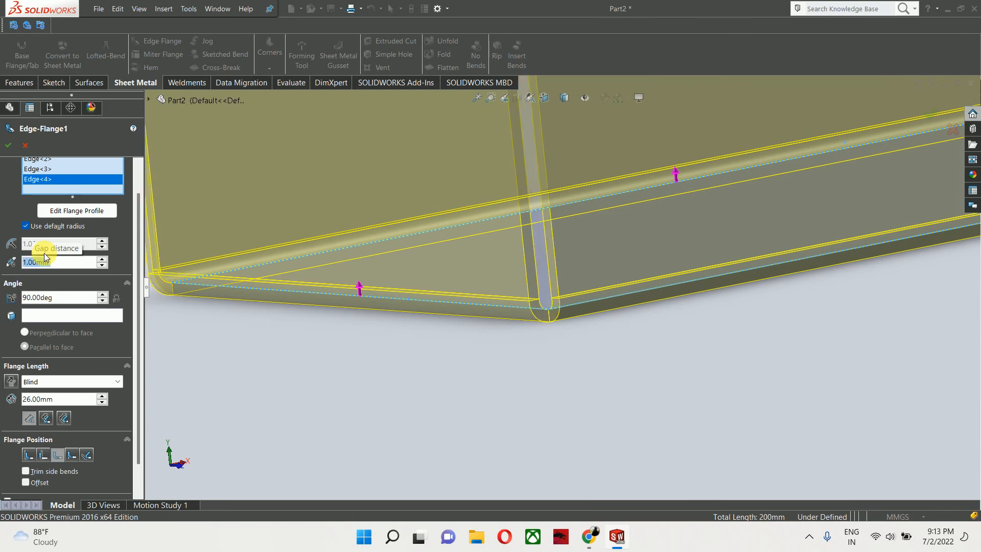
{"action": "scroll", "coordinate": [315, 361], "scroll_direction": "up", "scroll_amount": 5}
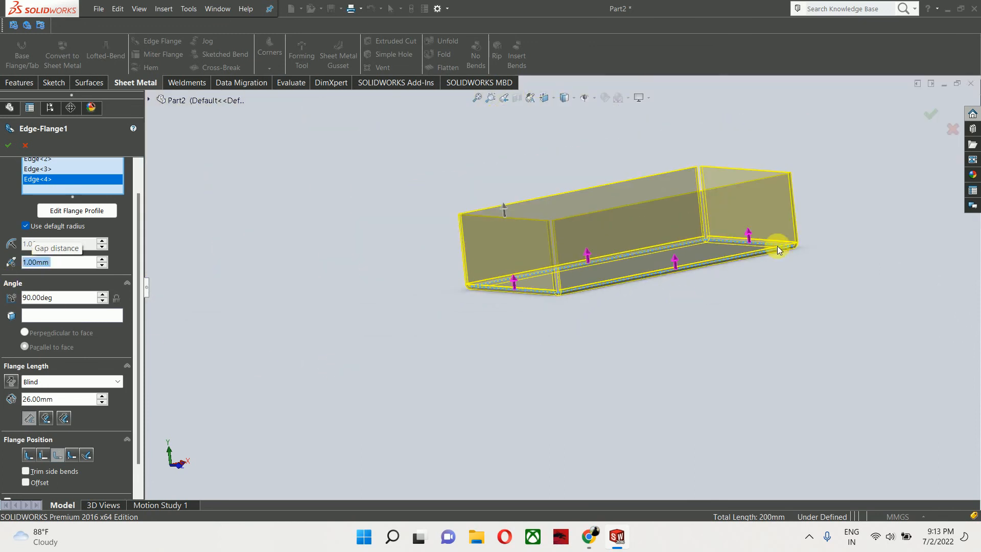
{"action": "left_click", "coordinate": [931, 114]}
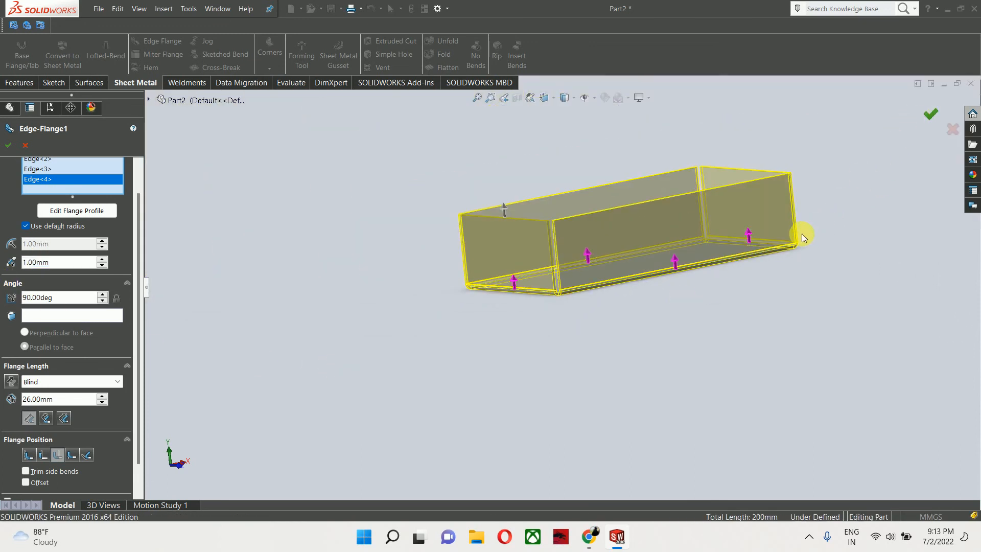
- Unfold the two bends at one tray corner, keeping the base face fixed
{"action": "middle_click_drag", "start_coordinate": [831, 252], "coordinate": [794, 264]}
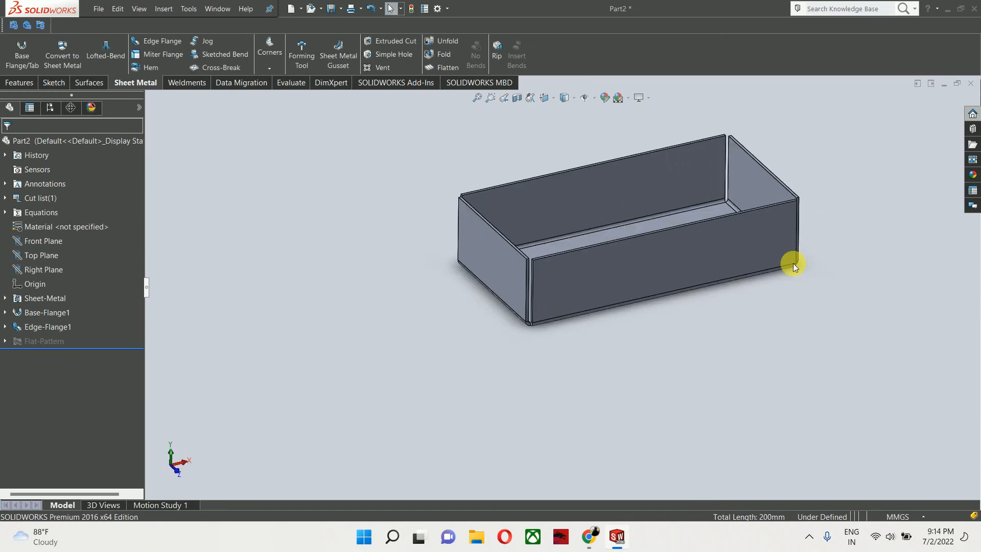
{"action": "middle_click_drag", "start_coordinate": [793, 262], "coordinate": [826, 295]}
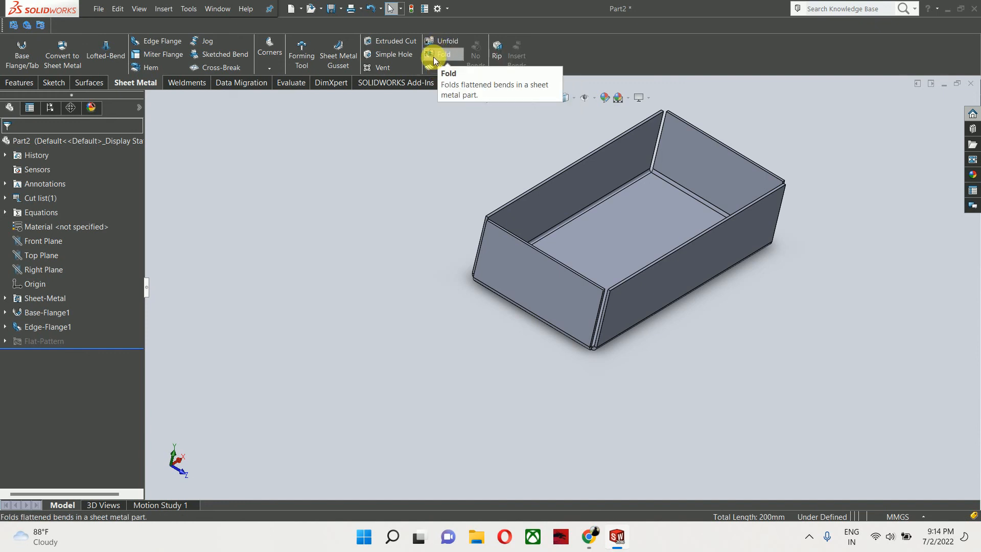
{"action": "left_click", "coordinate": [440, 43]}
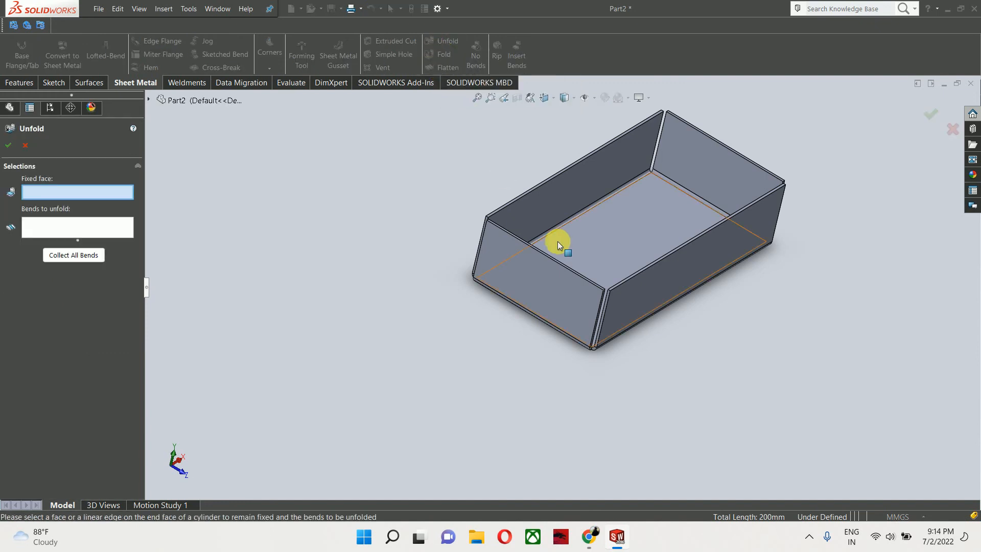
{"action": "left_click", "coordinate": [585, 250]}
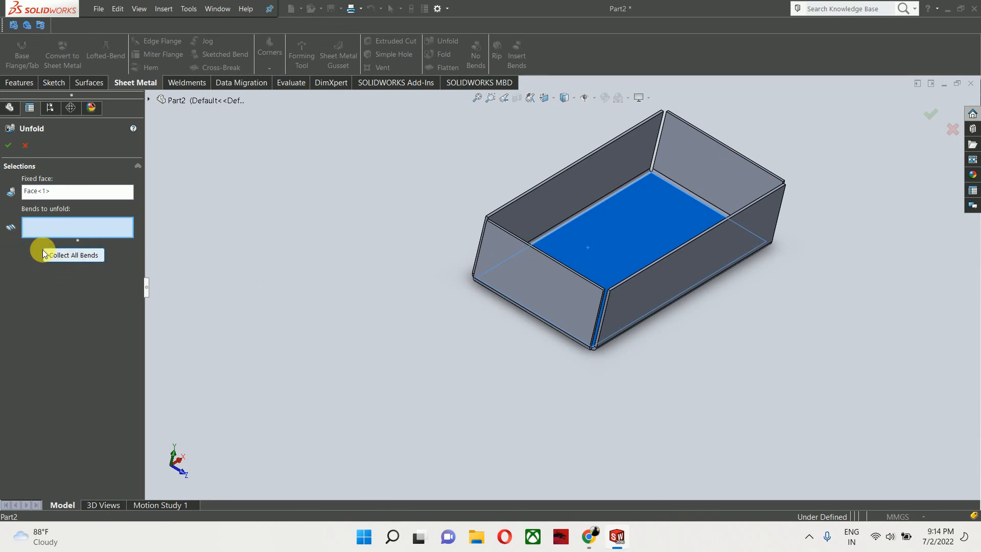
{"action": "scroll", "coordinate": [596, 301], "scroll_direction": "down", "scroll_amount": 5}
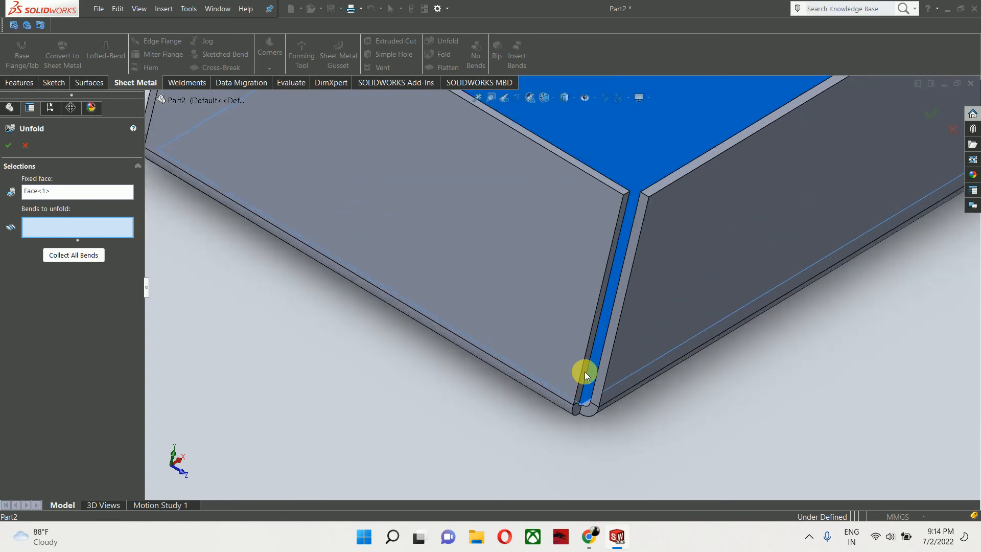
{"action": "left_click", "coordinate": [562, 404]}
{"action": "left_click", "coordinate": [609, 401]}
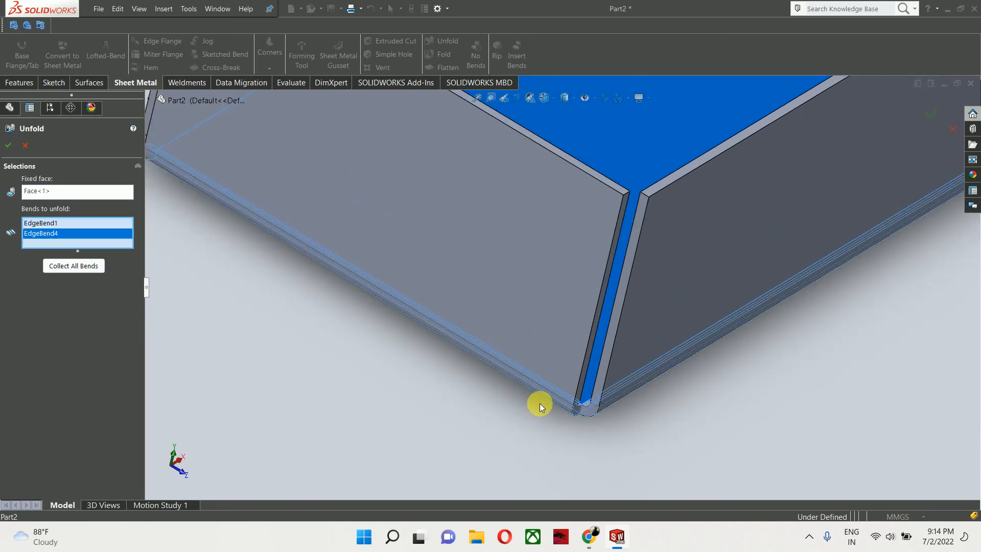
{"action": "scroll", "coordinate": [595, 375], "scroll_direction": "up", "scroll_amount": 5}
{"action": "left_click", "coordinate": [929, 115]}
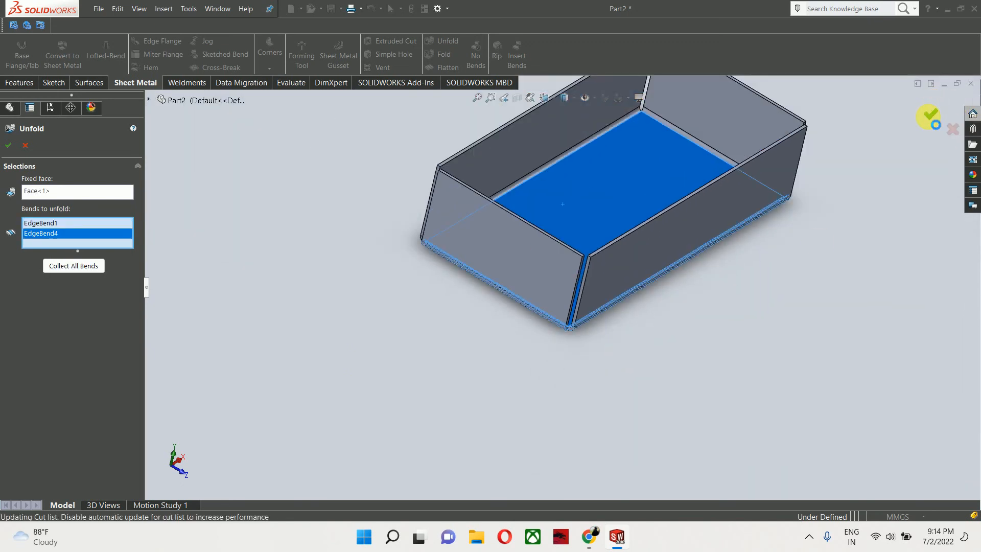
- Fold the unfolded bends back using Collect All Bends with the base face fixed
{"action": "middle_click_drag", "start_coordinate": [911, 171], "coordinate": [838, 289]}
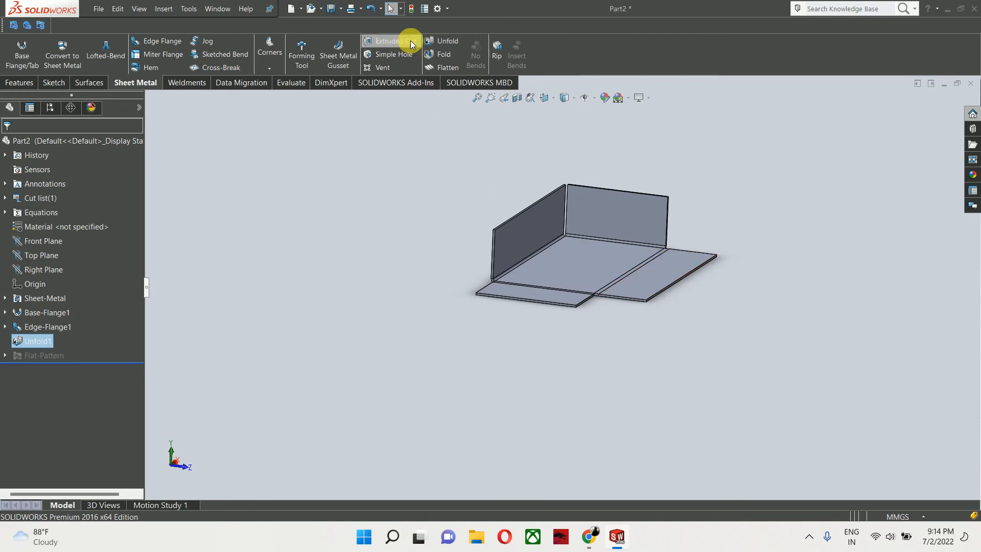
{"action": "left_click", "coordinate": [443, 54]}
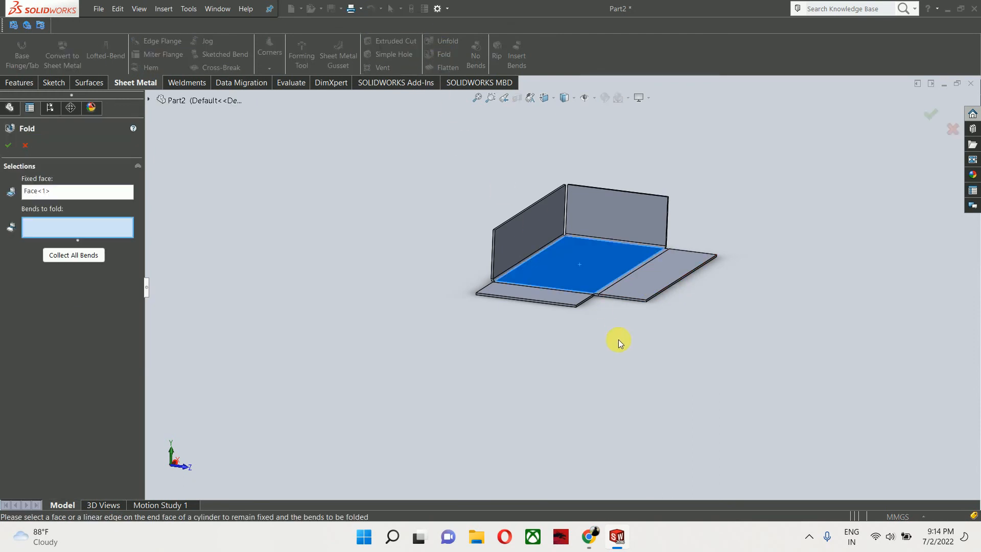
{"action": "left_click", "coordinate": [73, 254]}
{"action": "left_click", "coordinate": [8, 146]}
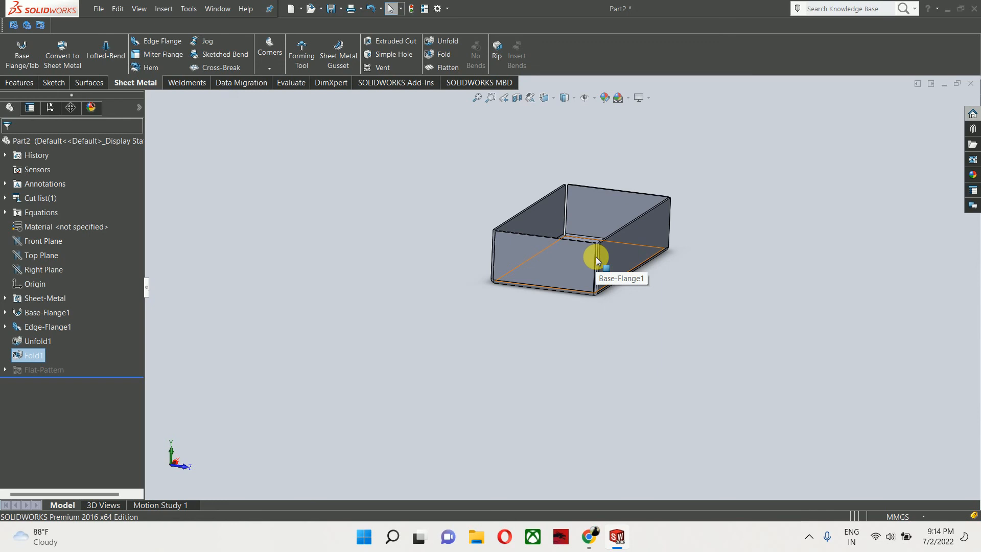
- Delete the Unfold1 and Fold1 features from the feature tree
{"action": "left_click", "coordinate": [21, 339]}
{"action": "right_click", "coordinate": [21, 340]}
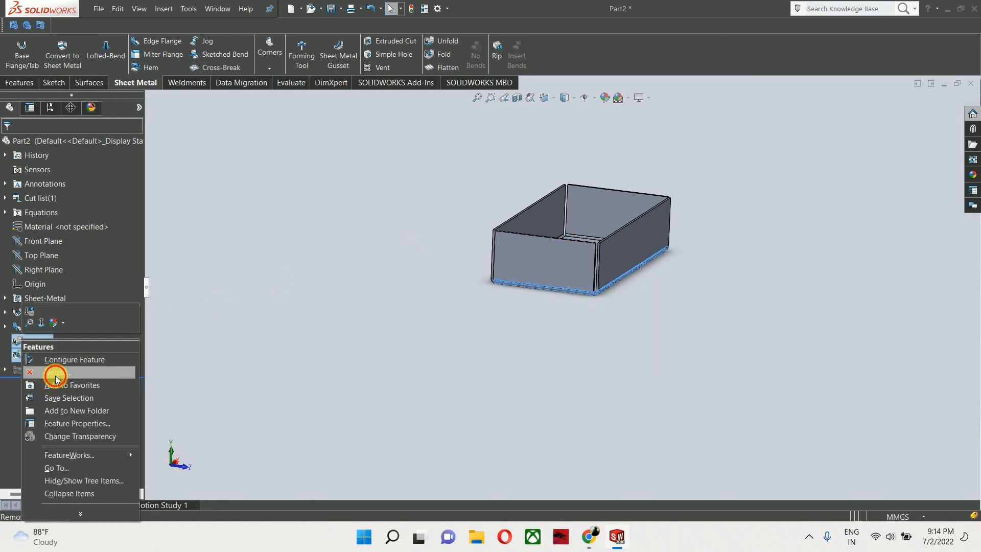
{"action": "left_click", "coordinate": [28, 372]}
{"action": "left_click", "coordinate": [381, 138]}
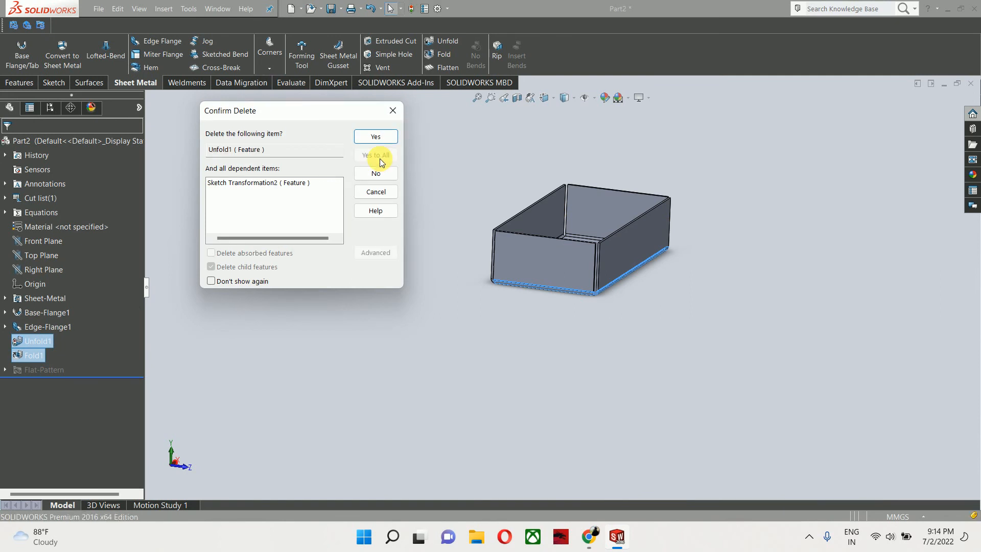
{"action": "left_click", "coordinate": [376, 138]}
- Flatten the tray to inspect its flat pattern, then exit the flattened view
{"action": "middle_click_drag", "start_coordinate": [580, 265], "coordinate": [624, 215]}
{"action": "scroll", "coordinate": [621, 218], "scroll_direction": "down", "scroll_amount": 2}
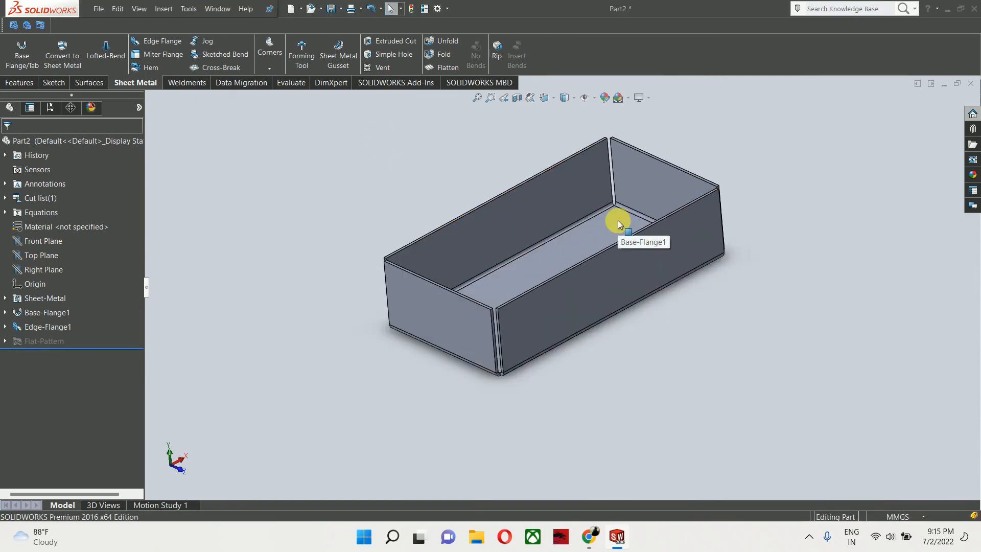
{"action": "left_click", "coordinate": [436, 72]}
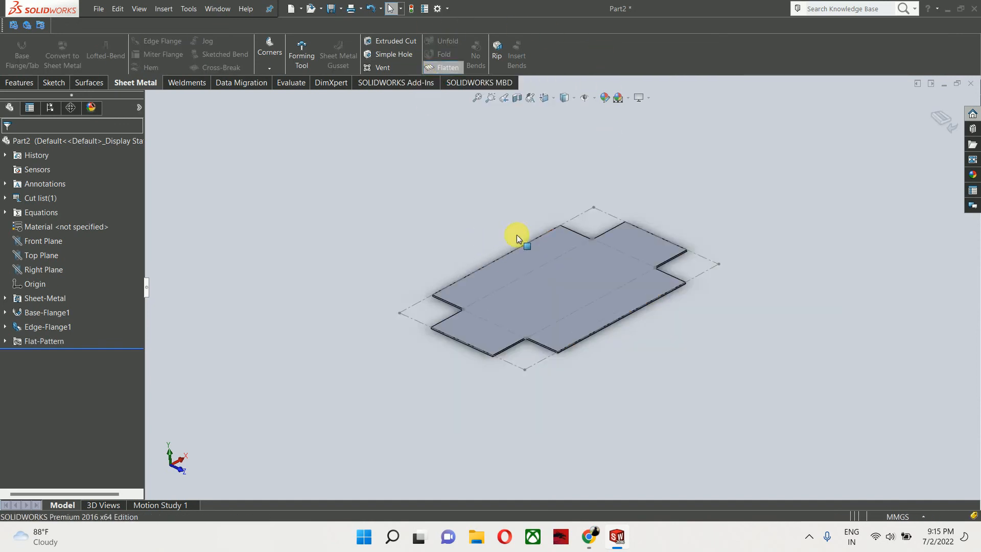
{"action": "middle_click_drag", "start_coordinate": [517, 235], "coordinate": [499, 368]}
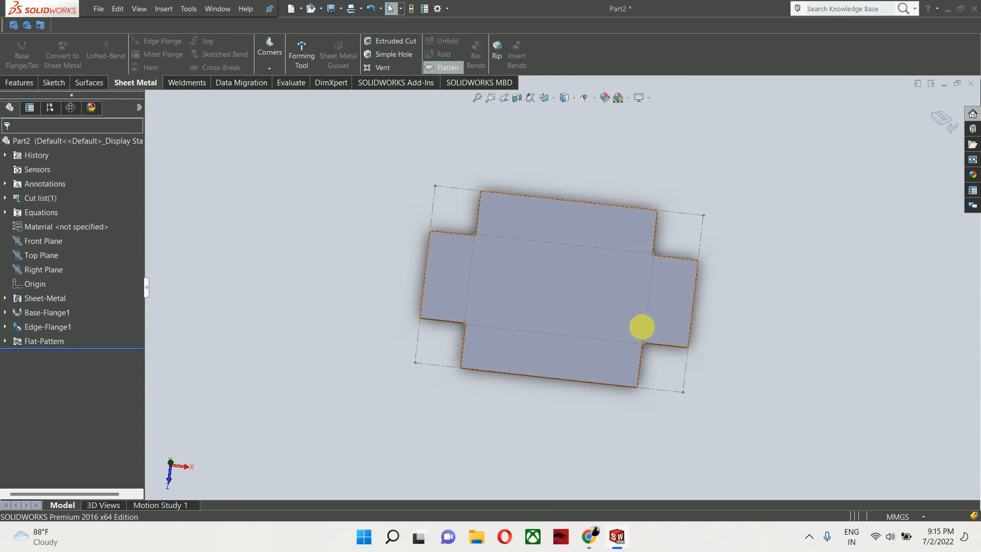
{"action": "scroll", "coordinate": [525, 241], "scroll_direction": "down", "scroll_amount": 3}
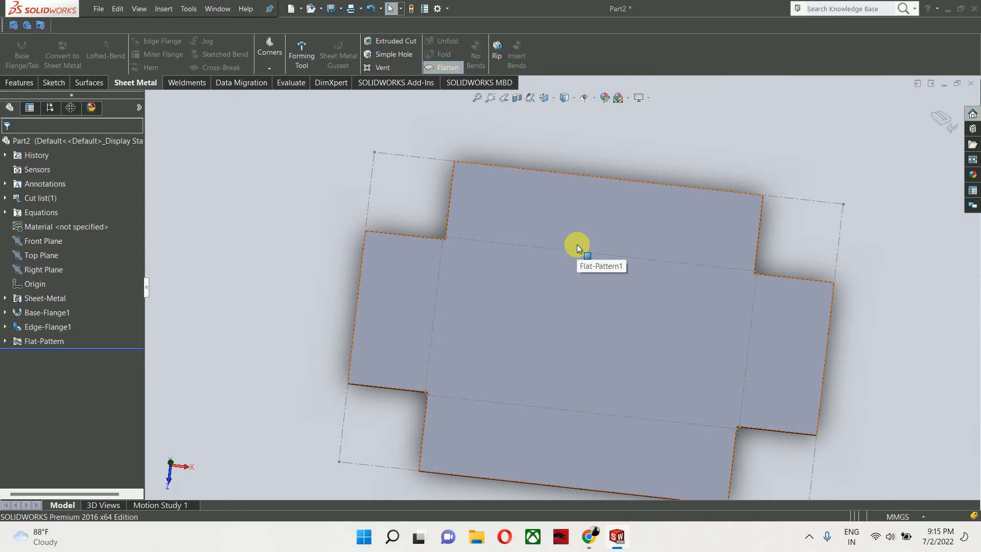
{"action": "scroll", "coordinate": [573, 244], "scroll_direction": "up", "scroll_amount": 3}
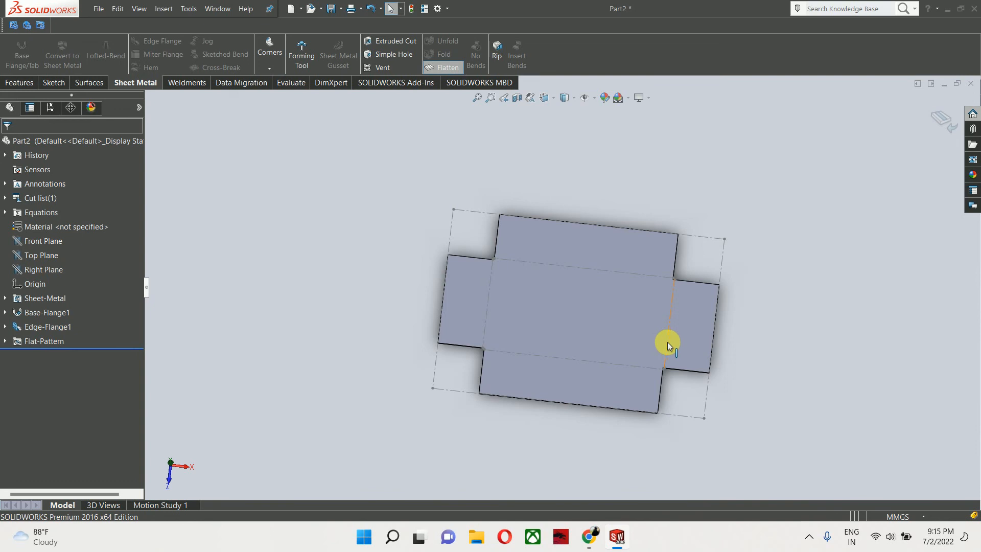
{"action": "left_click", "coordinate": [945, 120]}
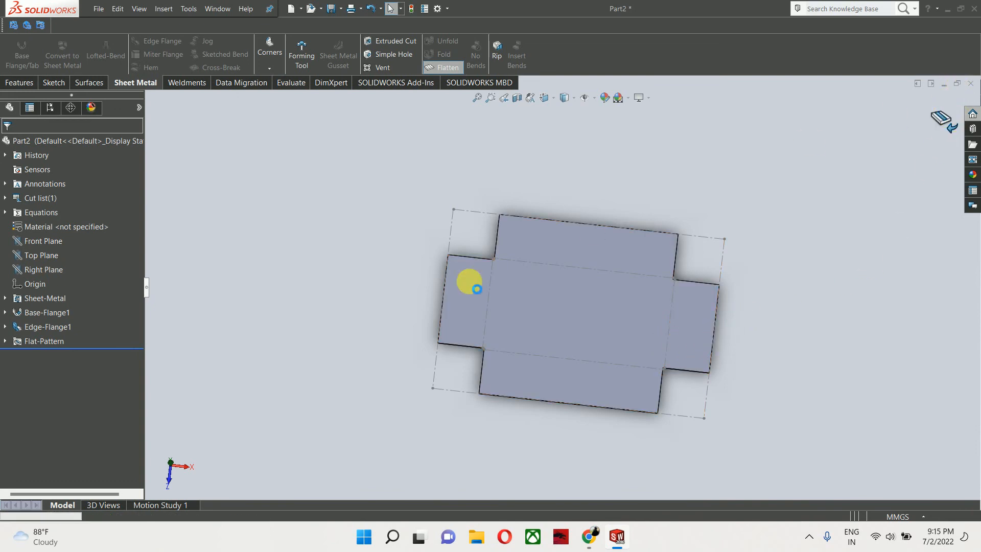
- Export the Flat-Pattern1 feature to DXF, saving it to the Desktop as Flat-Pattern1 - Part2.DXF
{"action": "left_click", "coordinate": [6, 341]}
{"action": "right_click", "coordinate": [46, 355]}
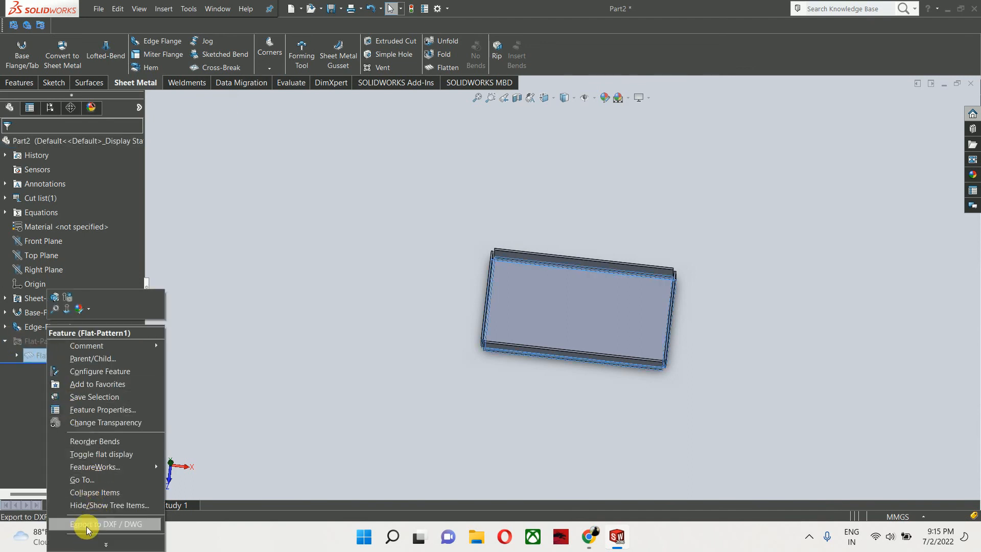
{"action": "left_click", "coordinate": [86, 525]}
{"action": "left_click", "coordinate": [245, 215]}
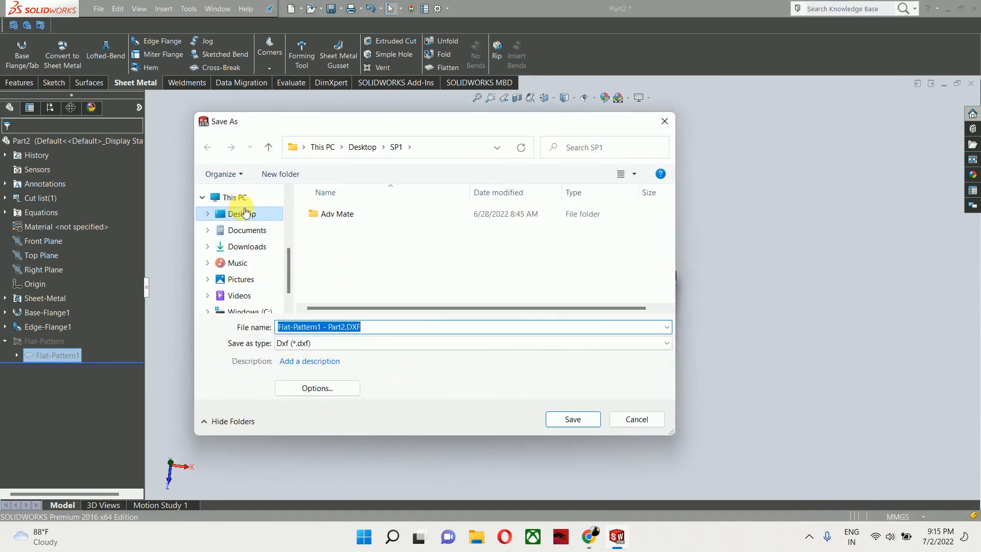
{"action": "left_click", "coordinate": [574, 420]}
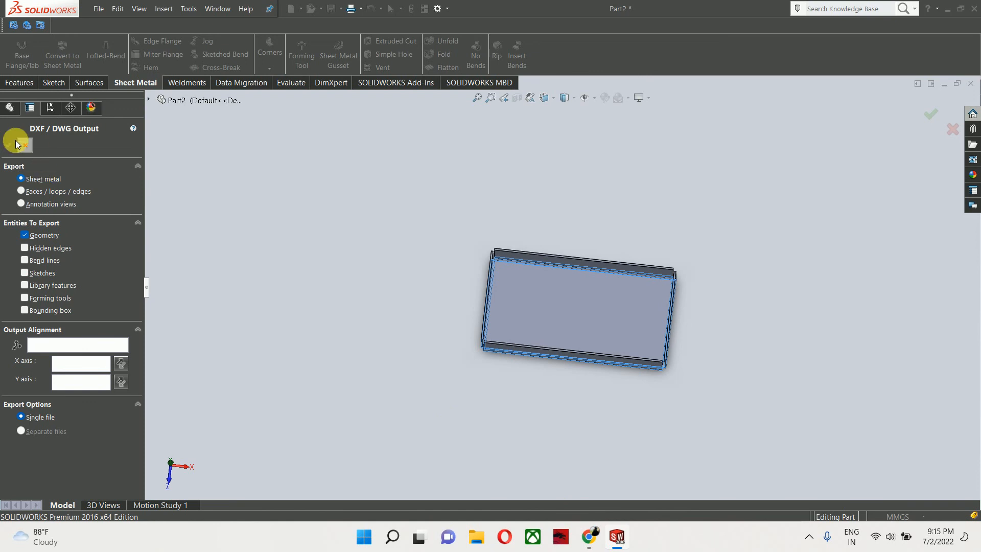
- Include bend lines and the bounding box in the sheet-metal DXF output and save the cleaned-up flat pattern
{"action": "left_click", "coordinate": [51, 261]}
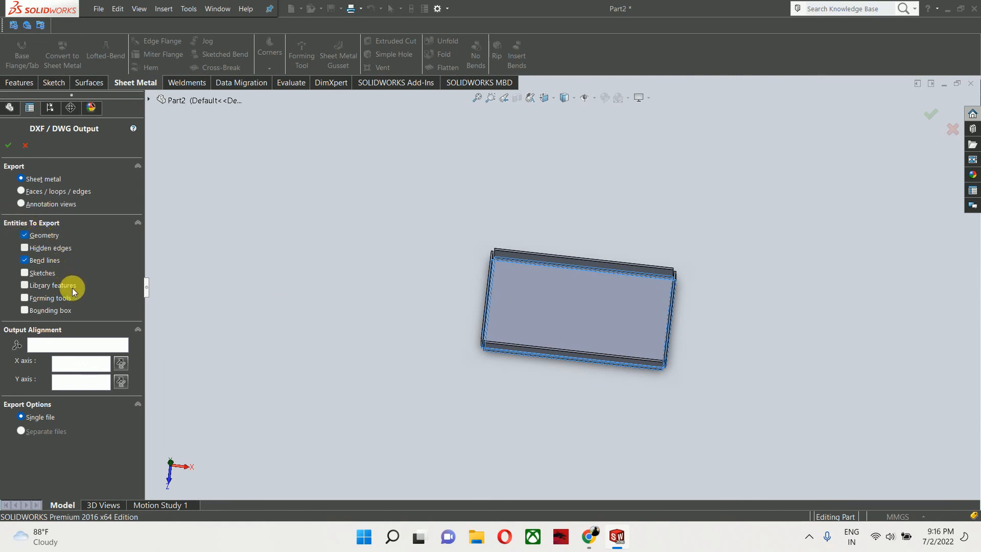
{"action": "left_click", "coordinate": [61, 308]}
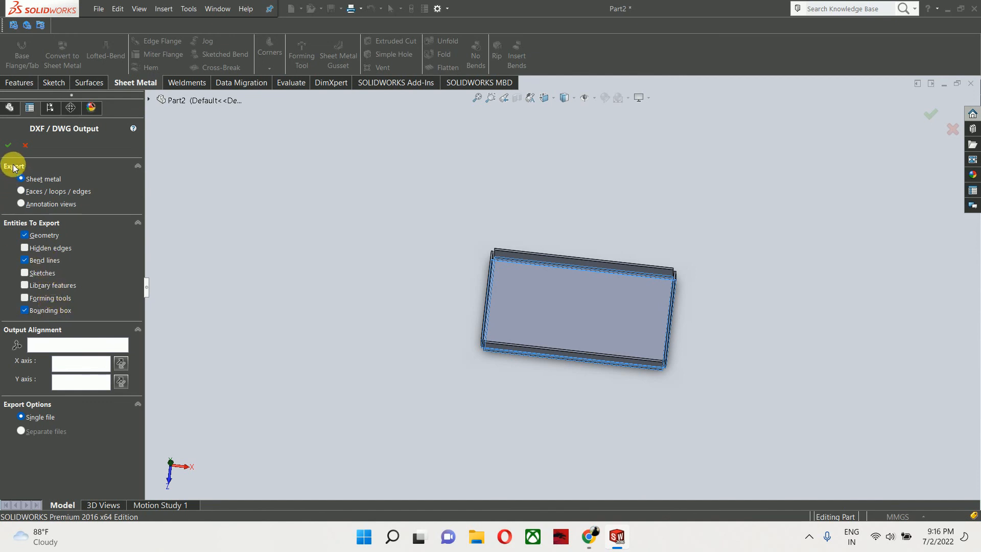
{"action": "left_click", "coordinate": [9, 147]}
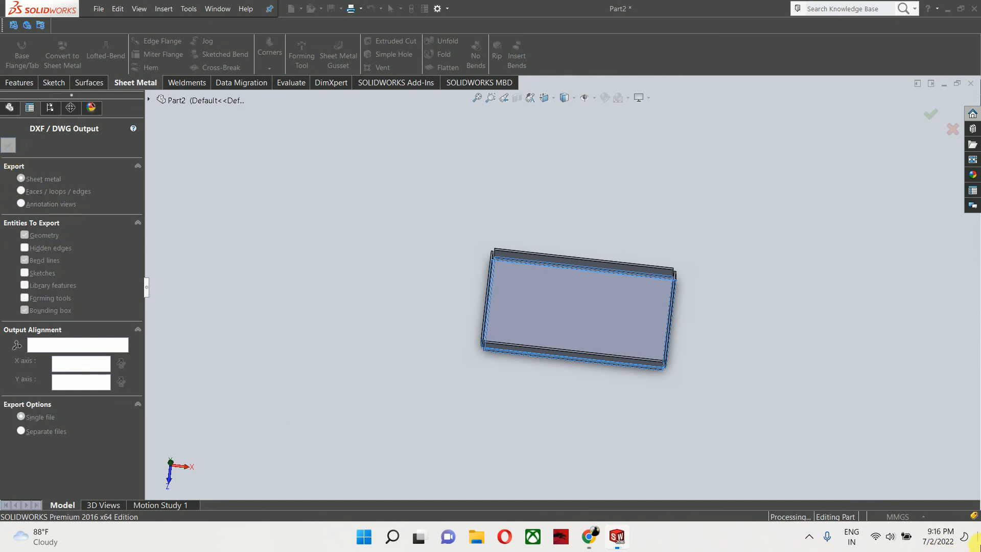
{"action": "left_click", "coordinate": [875, 536]}
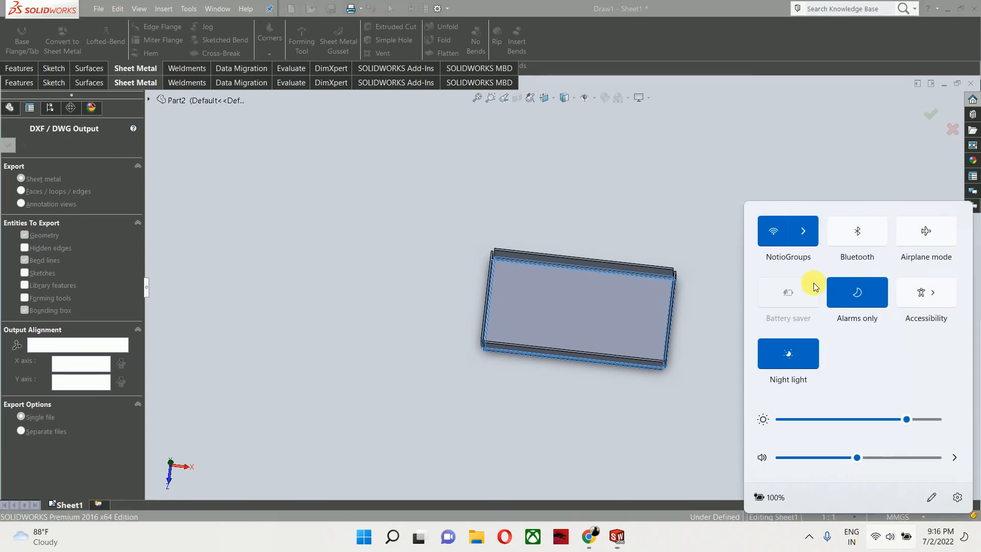
{"action": "left_click", "coordinate": [775, 235]}
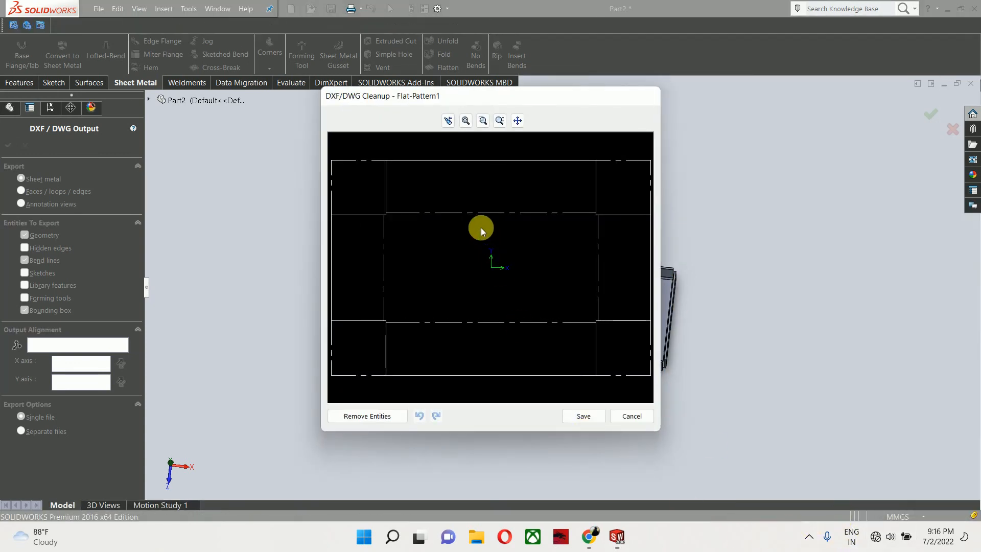
{"action": "left_click", "coordinate": [590, 419]}
- Close the part without saving and exit SOLIDWORKS
{"action": "left_click", "coordinate": [971, 83]}
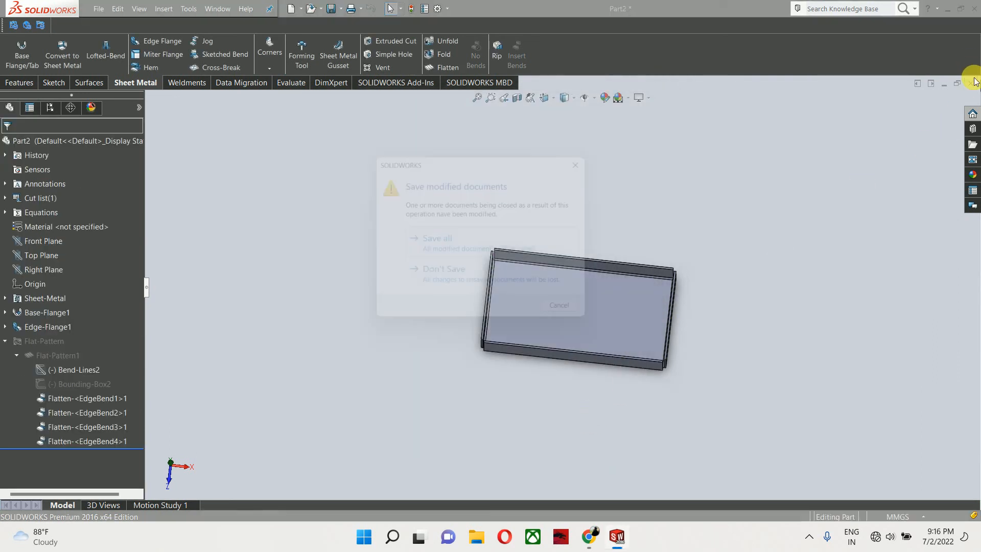
{"action": "left_click", "coordinate": [479, 280]}
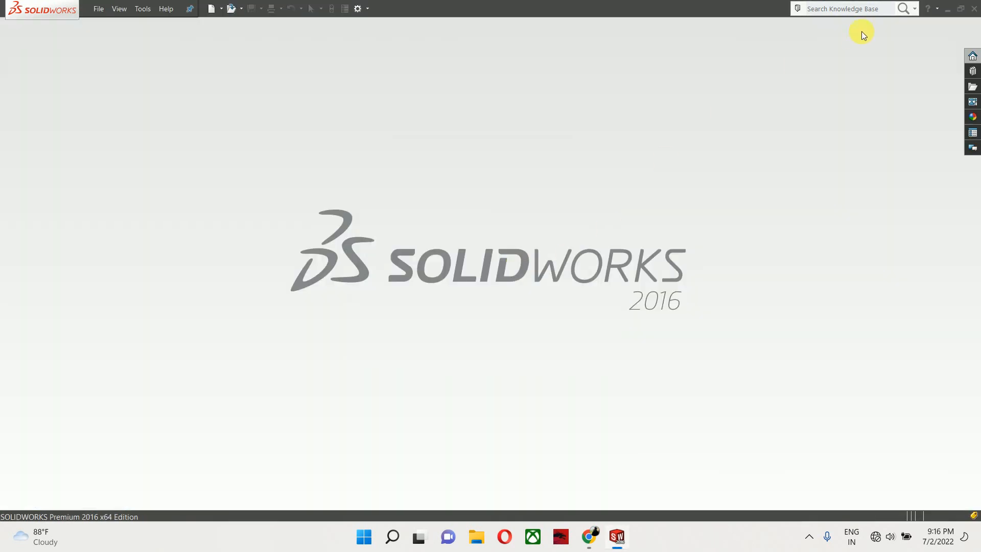
{"action": "left_click", "coordinate": [945, 12]}
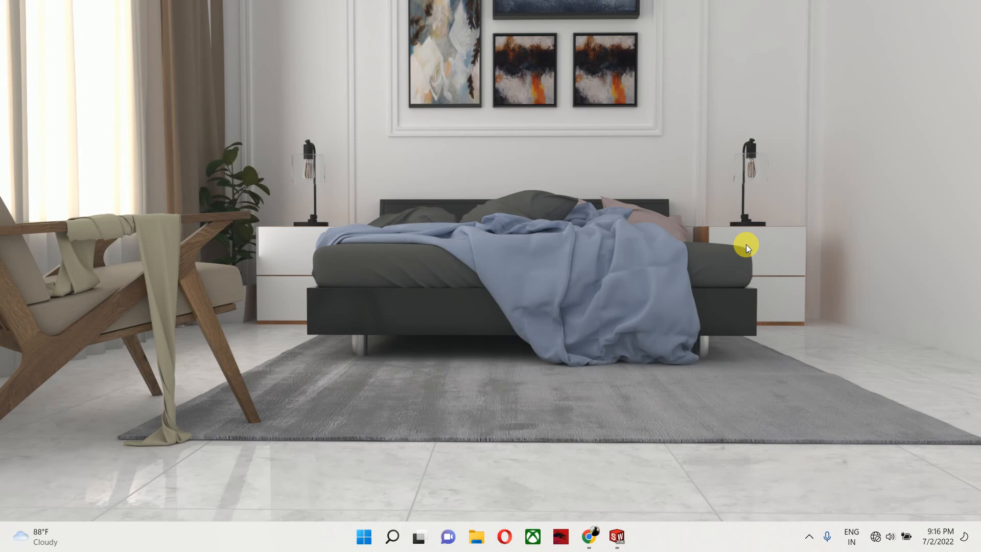
- Switch to AutoCAD 2022 by launching it from the Start search
{"action": "key", "text": "super+e"}
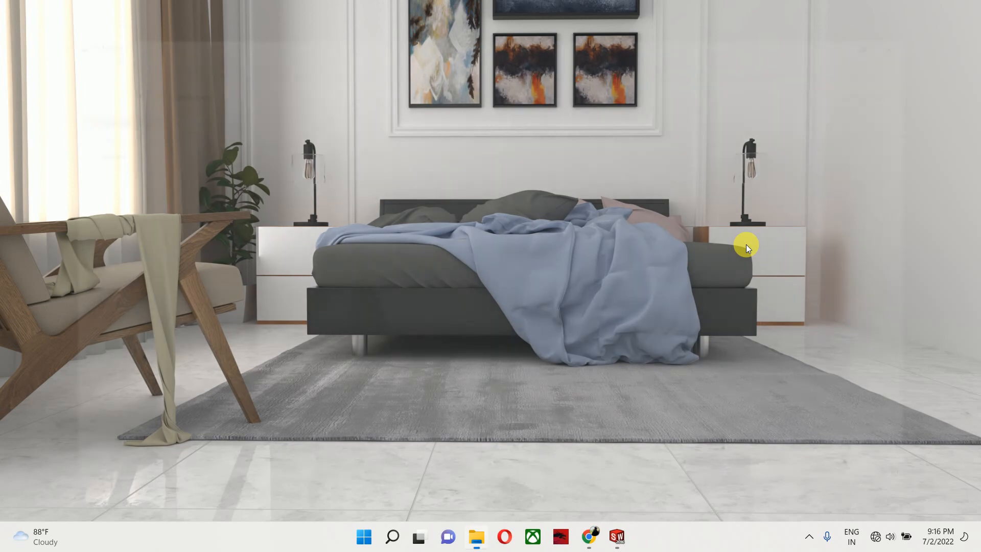
{"action": "left_click", "coordinate": [968, 8]}
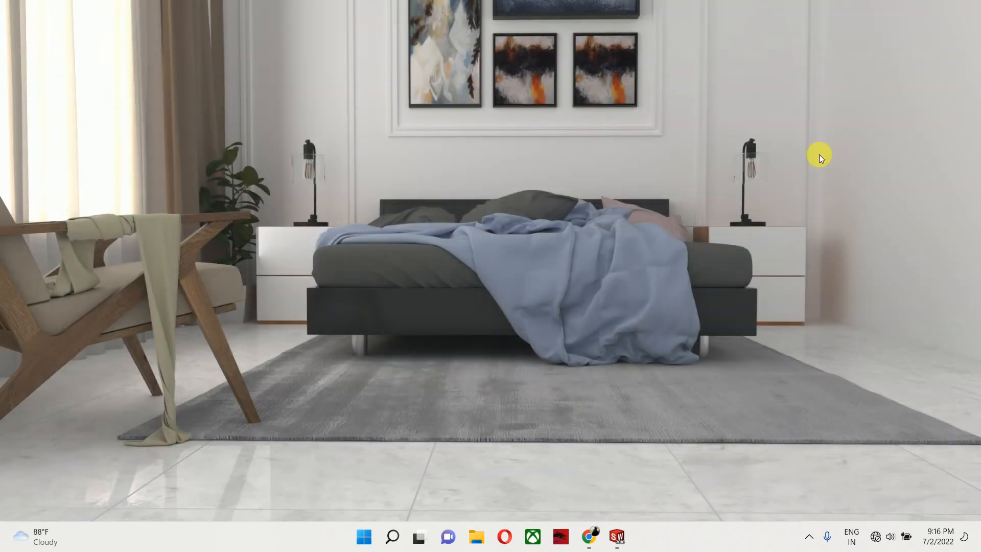
{"action": "key", "text": "super"}
{"action": "type", "text": "auto"}
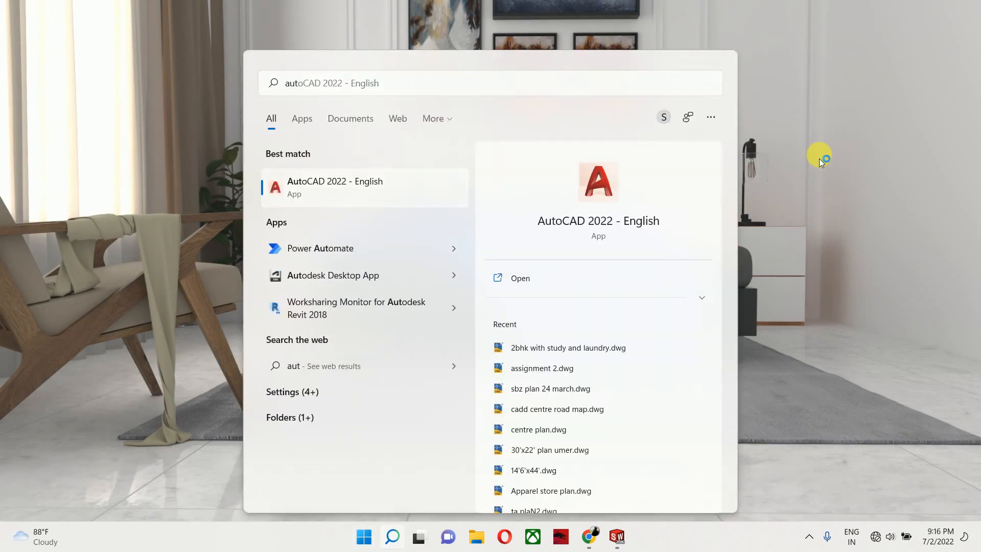
{"action": "key", "text": "Return"}
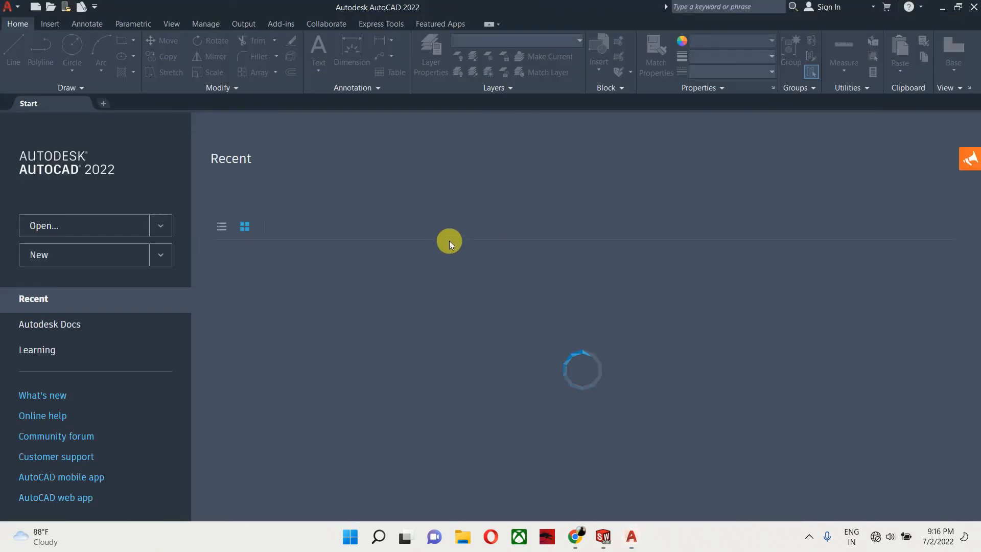
{"action": "left_click", "coordinate": [160, 255]}
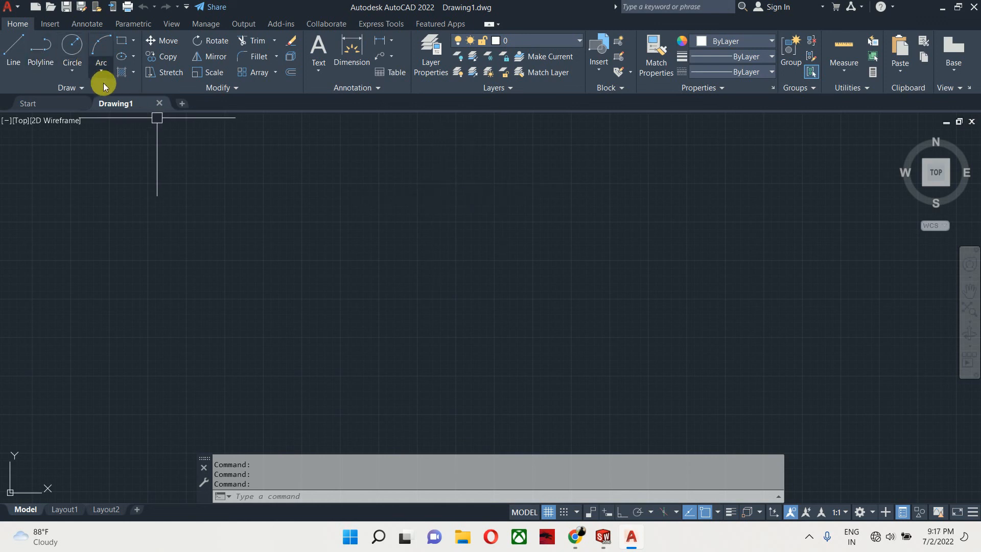
{"action": "left_click", "coordinate": [159, 104]}
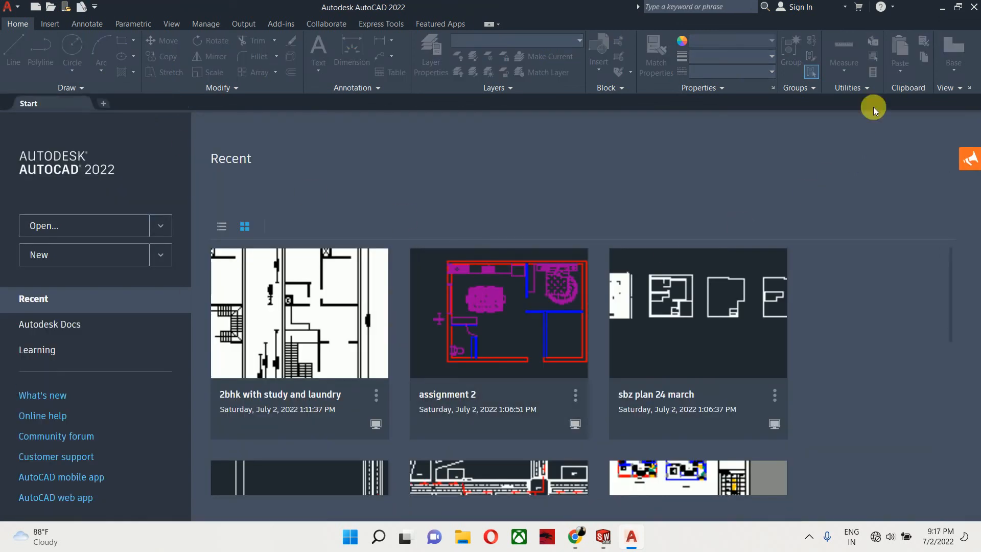
{"action": "left_click", "coordinate": [941, 8]}
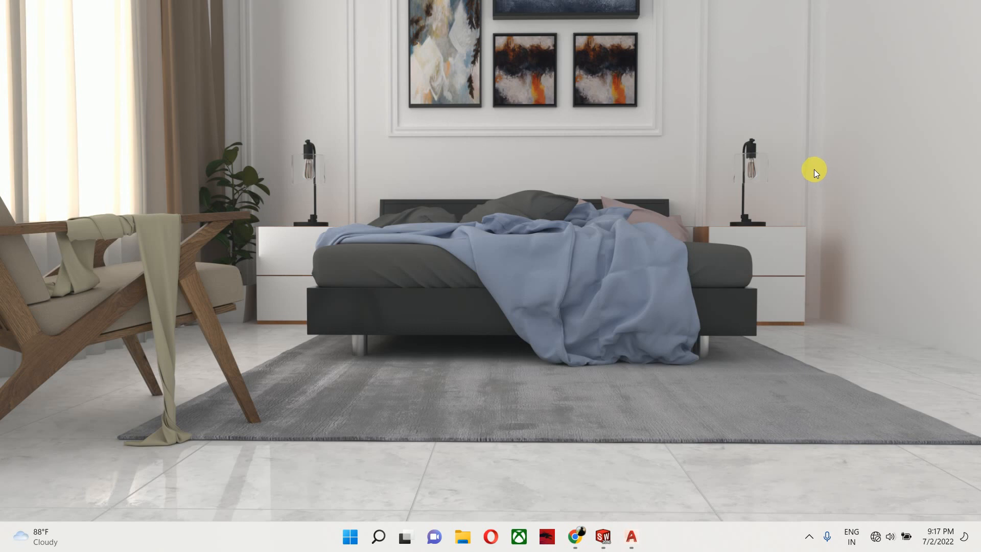
{"action": "left_click", "coordinate": [632, 534]}
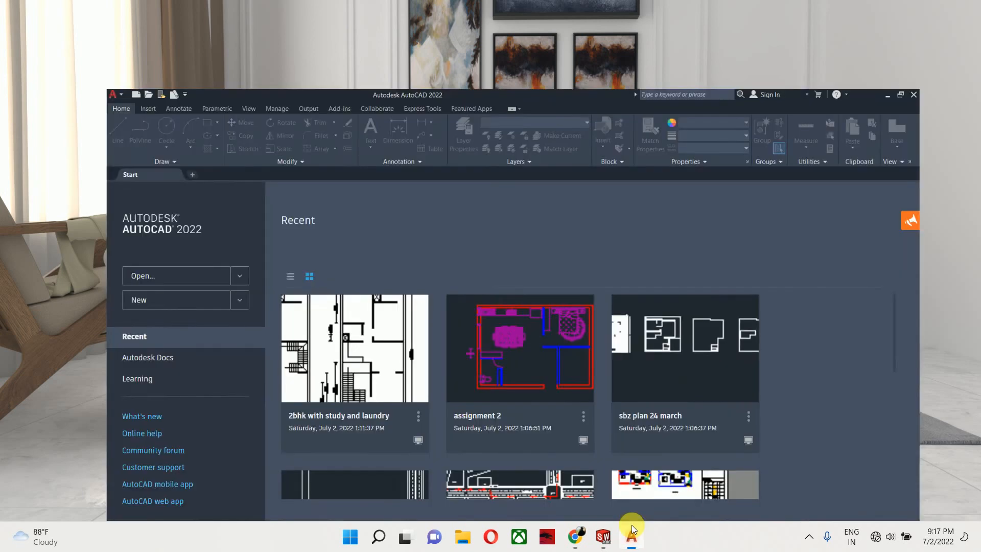
{"action": "left_click", "coordinate": [118, 258]}
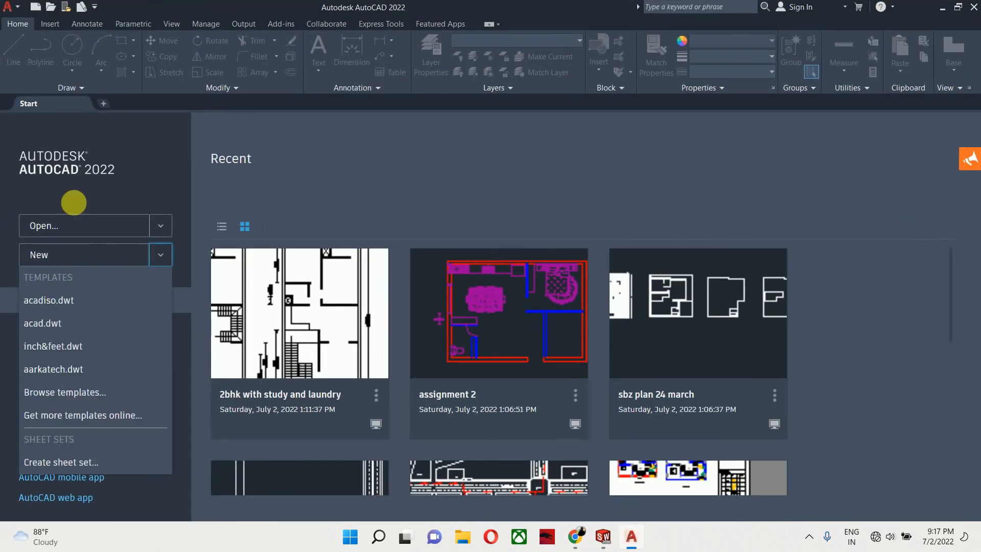
- Browse the Desktop files in the Open dialog for the exported drawing
{"action": "left_click", "coordinate": [7, 6]}
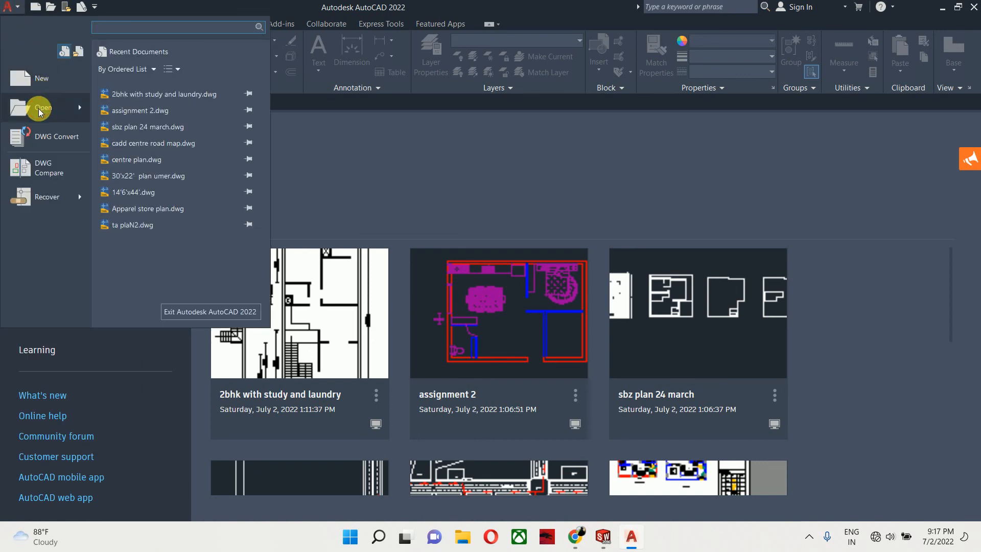
{"action": "mouse_move", "coordinate": [50, 104]}
{"action": "left_click", "coordinate": [127, 90]}
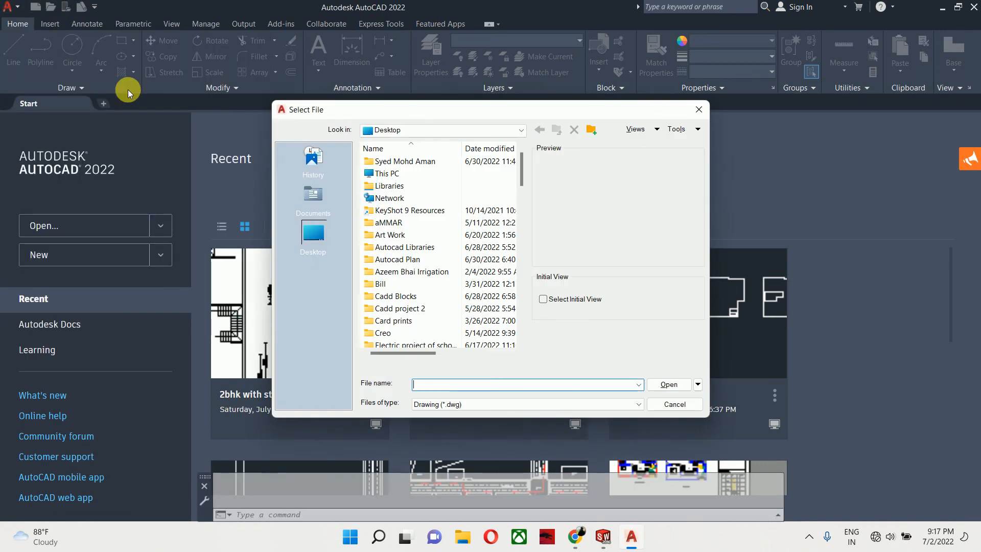
{"action": "scroll", "coordinate": [364, 224], "scroll_direction": "down", "scroll_amount": 15}
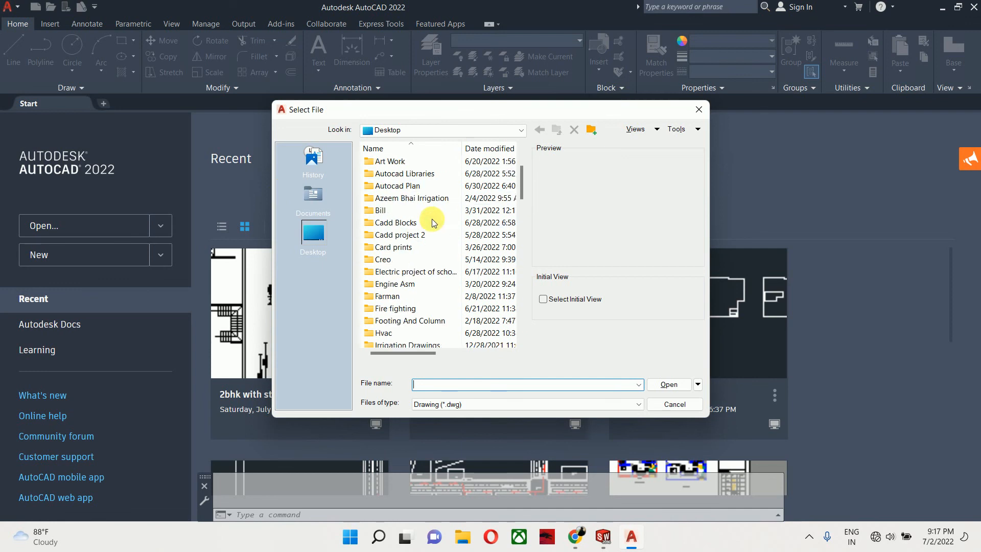
{"action": "scroll", "coordinate": [428, 331], "scroll_direction": "down", "scroll_amount": 2}
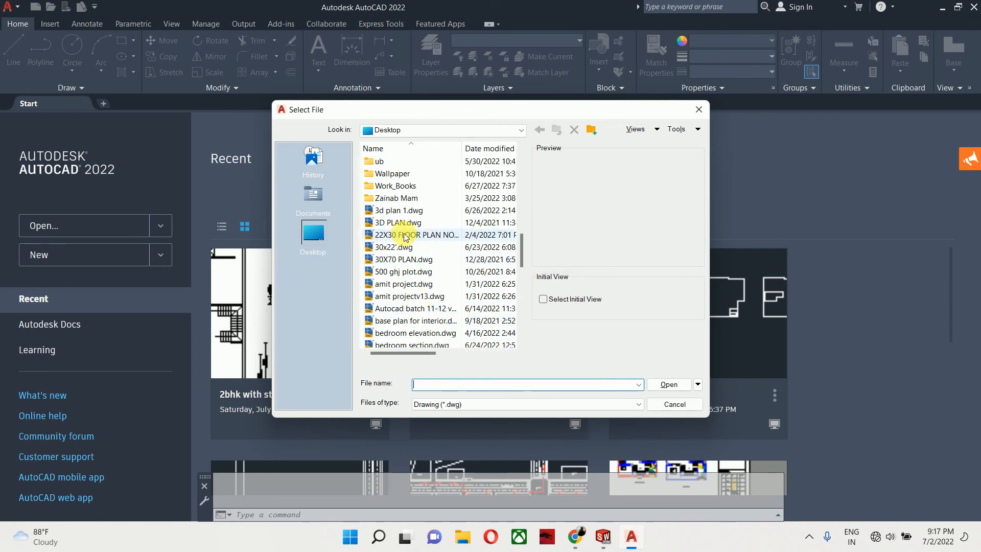
{"action": "scroll", "coordinate": [405, 287], "scroll_direction": "down", "scroll_amount": 1}
{"action": "scroll", "coordinate": [404, 287], "scroll_direction": "down", "scroll_amount": 5}
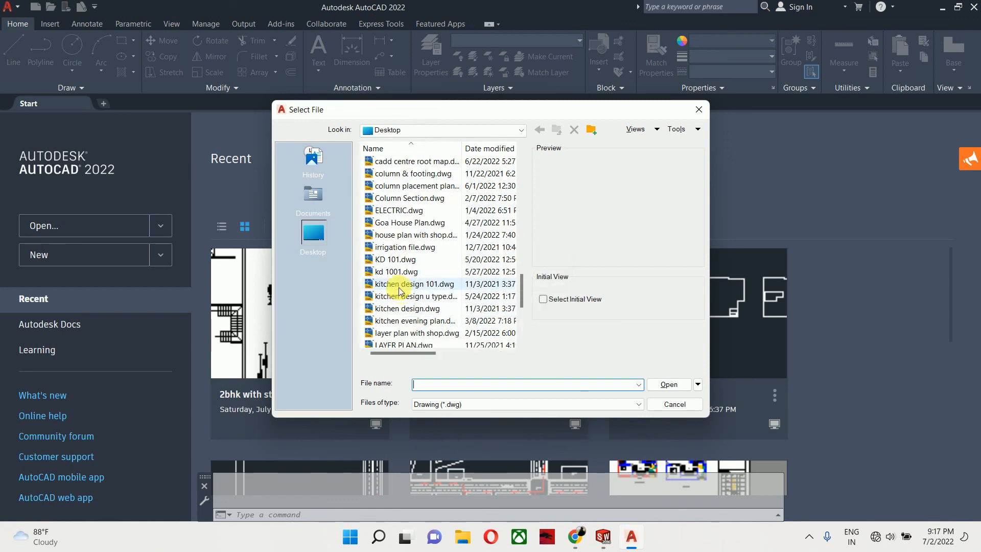
{"action": "left_click", "coordinate": [407, 260]}
{"action": "scroll", "coordinate": [407, 261], "scroll_direction": "down", "scroll_amount": 2}
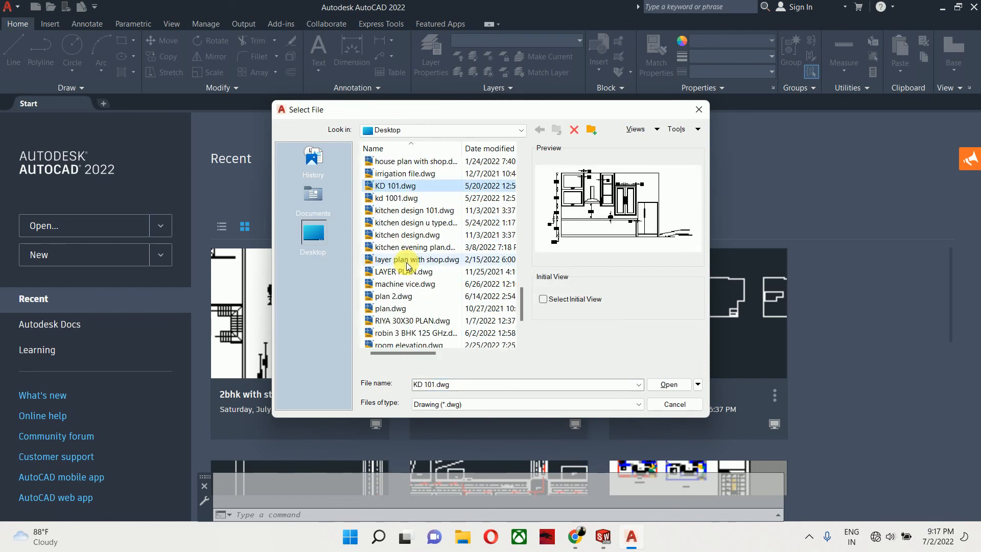
{"action": "scroll", "coordinate": [403, 286], "scroll_direction": "down", "scroll_amount": 2}
{"action": "scroll", "coordinate": [403, 287], "scroll_direction": "down", "scroll_amount": 1}
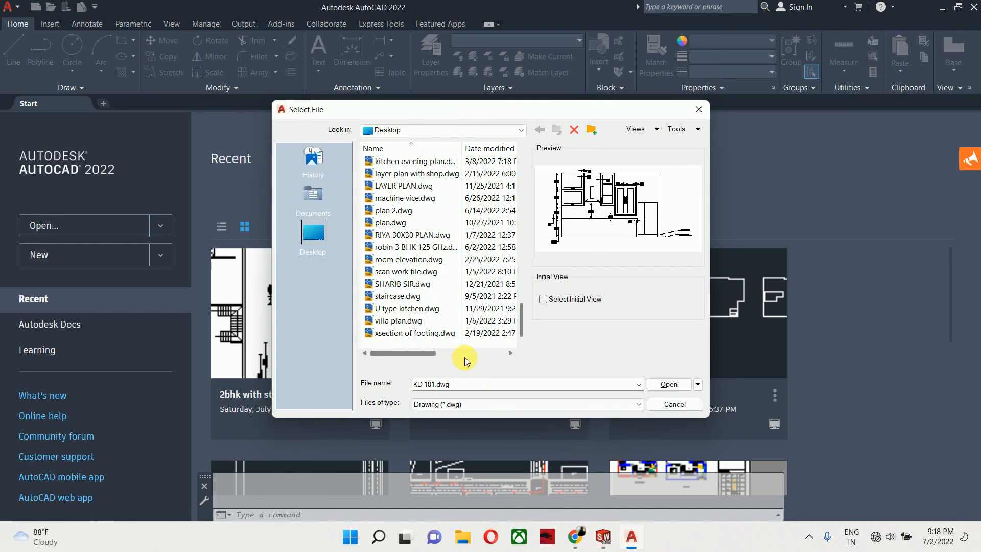
{"action": "scroll", "coordinate": [407, 306], "scroll_direction": "up", "scroll_amount": 1}
{"action": "scroll", "coordinate": [399, 276], "scroll_direction": "up", "scroll_amount": 2}
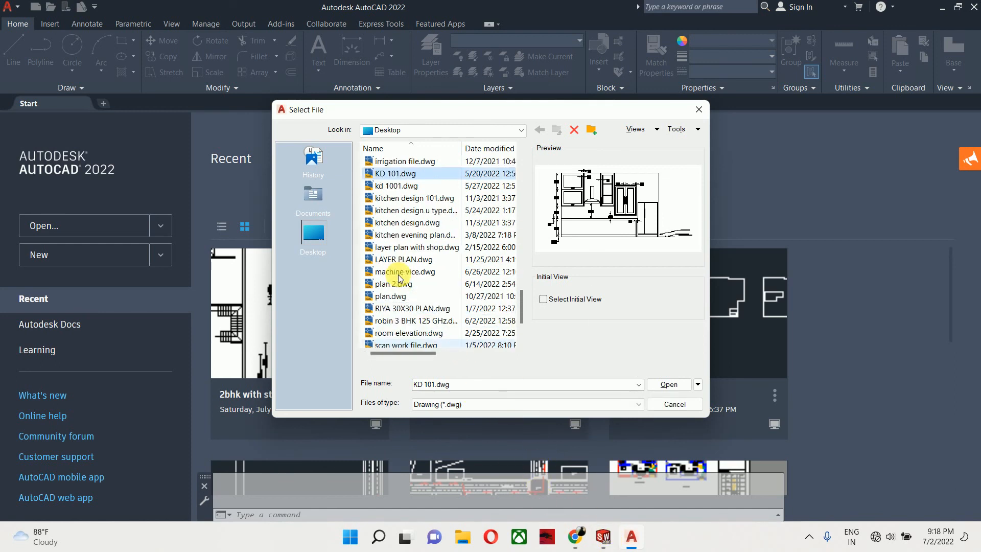
{"action": "left_click", "coordinate": [621, 399]}
{"action": "left_click", "coordinate": [620, 400]}
{"action": "left_click", "coordinate": [698, 386]}
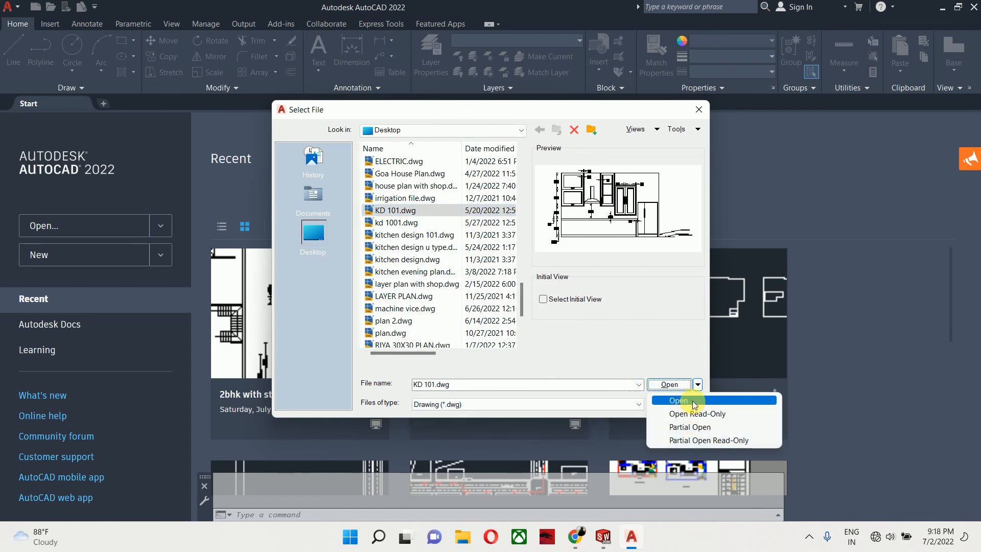
- Filter the file type to DXF and open Flat-Pattern1 - Part2.DXF, zooming in on the flat pattern
{"action": "left_click", "coordinate": [533, 403]}
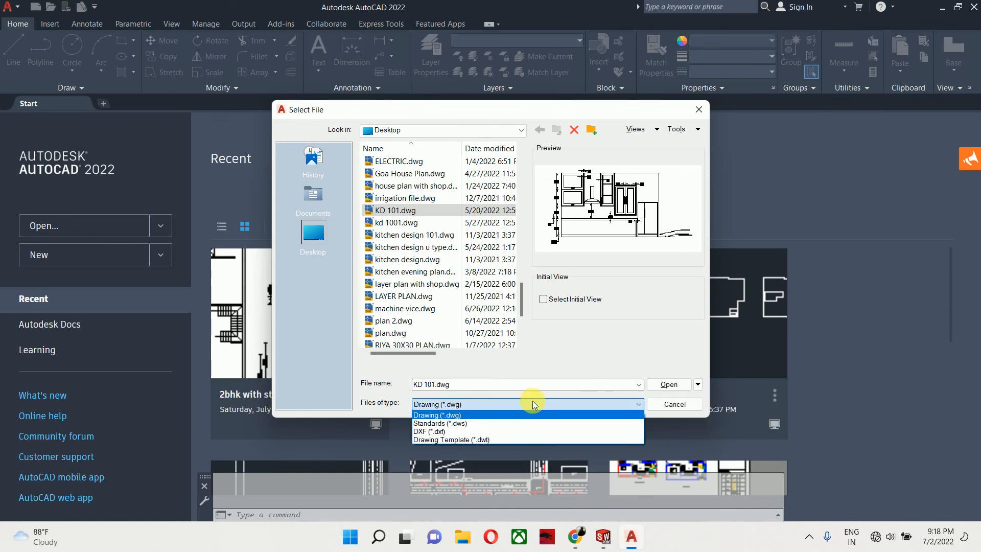
{"action": "left_click", "coordinate": [429, 431]}
{"action": "scroll", "coordinate": [405, 243], "scroll_direction": "down", "scroll_amount": 6}
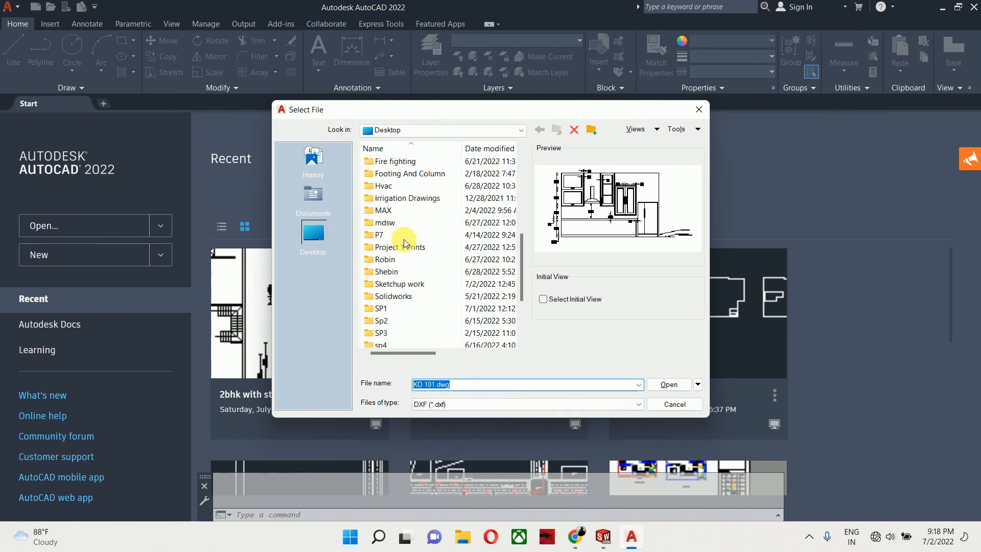
{"action": "left_click", "coordinate": [391, 335]}
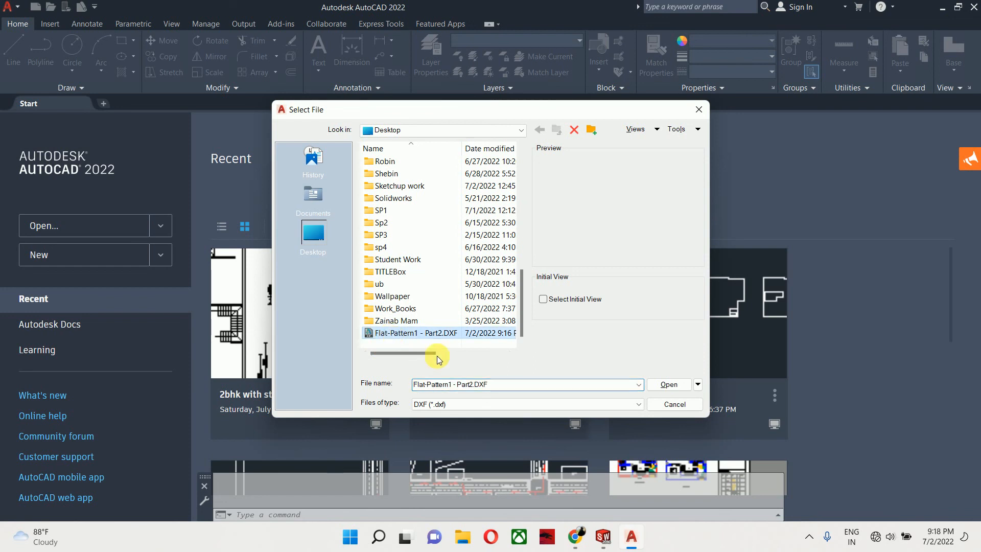
{"action": "left_click", "coordinate": [674, 386]}
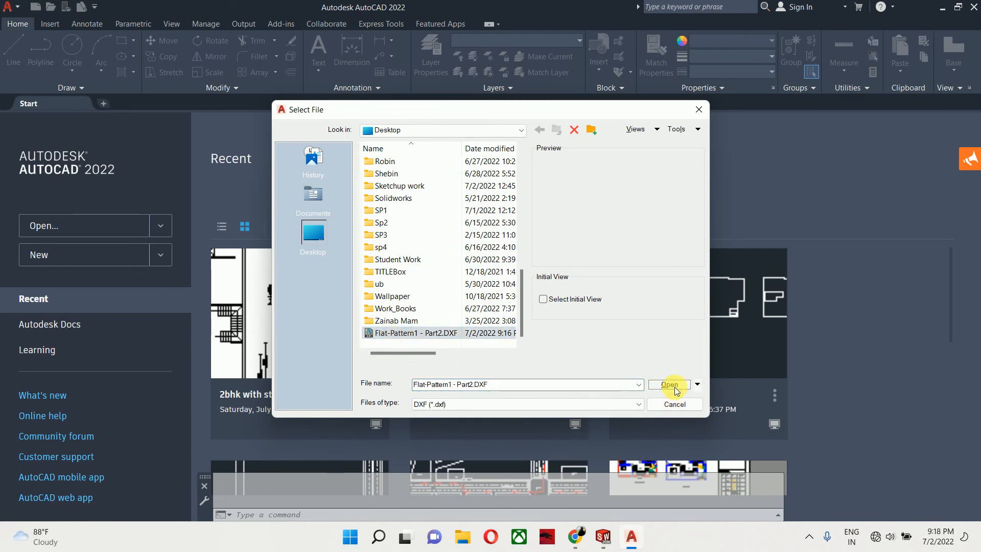
{"action": "scroll", "coordinate": [361, 252], "scroll_direction": "down", "scroll_amount": 8}
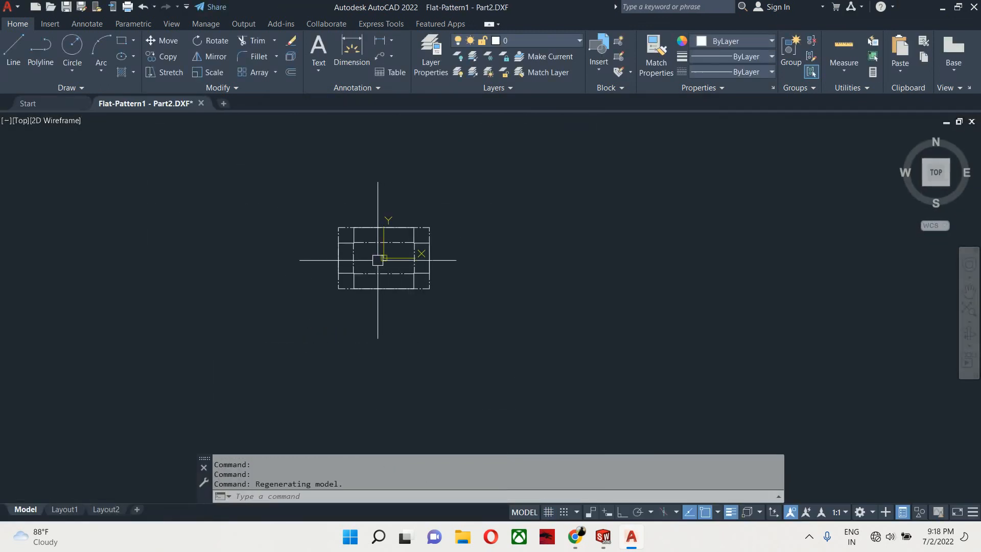
{"action": "scroll", "coordinate": [363, 241], "scroll_direction": "up", "scroll_amount": 6}
{"action": "middle_click_drag", "start_coordinate": [604, 320], "coordinate": [611, 278]}
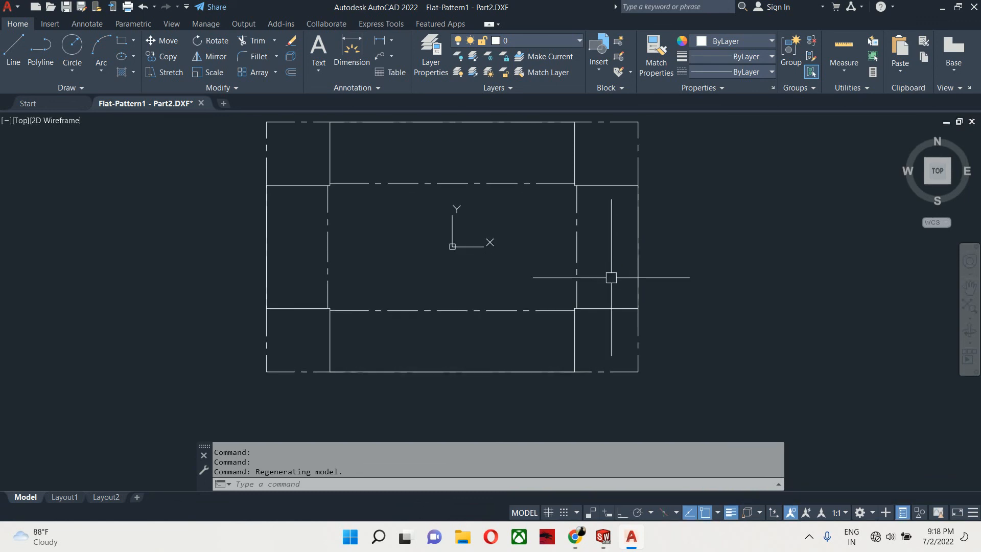
{"action": "type", "text": "dli"}
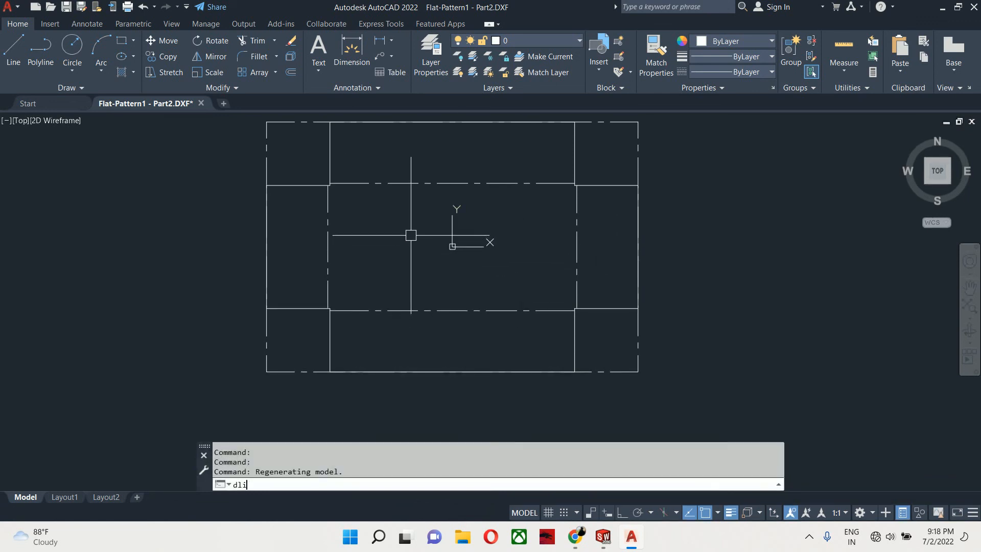
{"action": "key", "text": "Return"}
{"action": "left_click", "coordinate": [265, 233]}
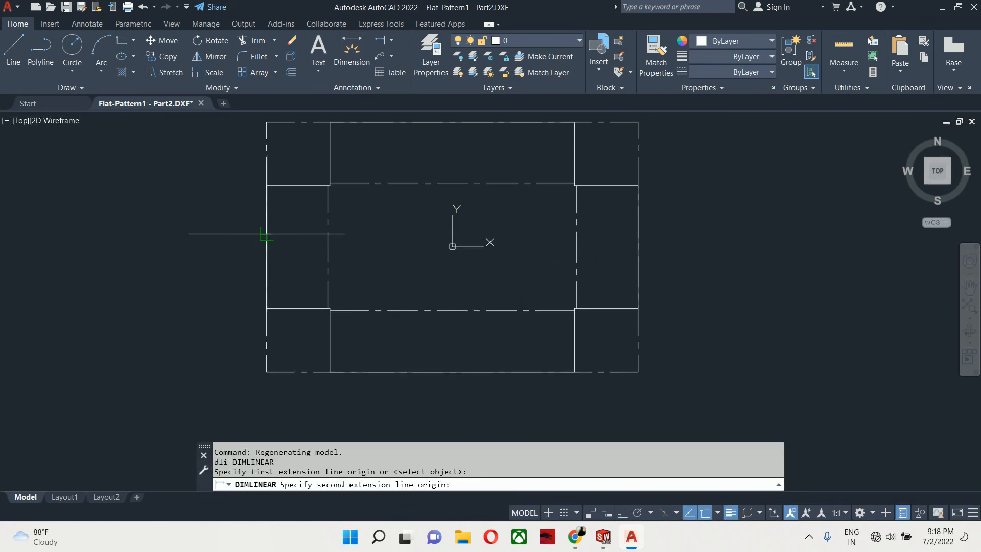
{"action": "key", "text": "Escape"}
- Add a horizontal linear dimension spanning the flat pattern's full width above its top edge
{"action": "key", "text": "Return"}
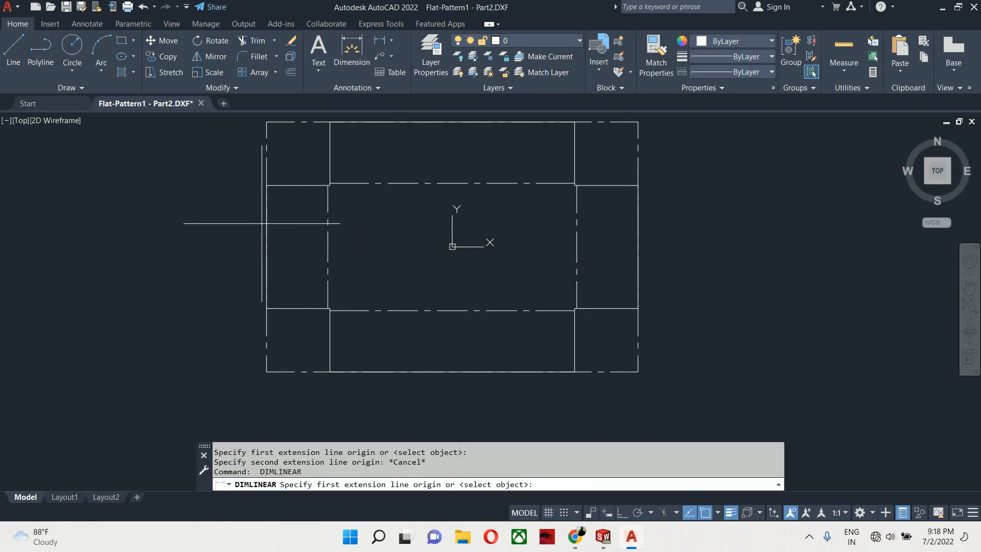
{"action": "left_click", "coordinate": [267, 223]}
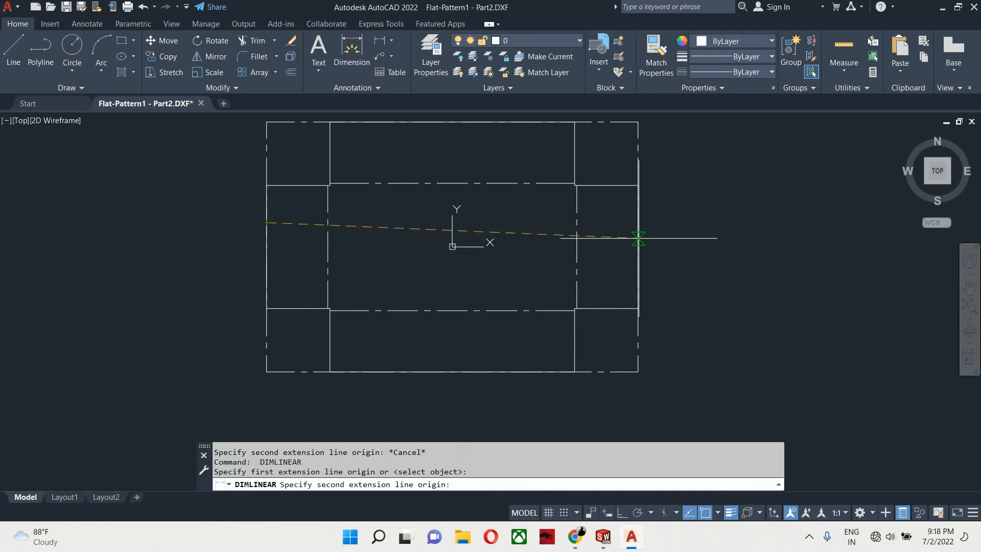
{"action": "left_click", "coordinate": [637, 237]}
{"action": "middle_click_drag", "start_coordinate": [555, 182], "coordinate": [571, 255]}
{"action": "left_click", "coordinate": [478, 162]}
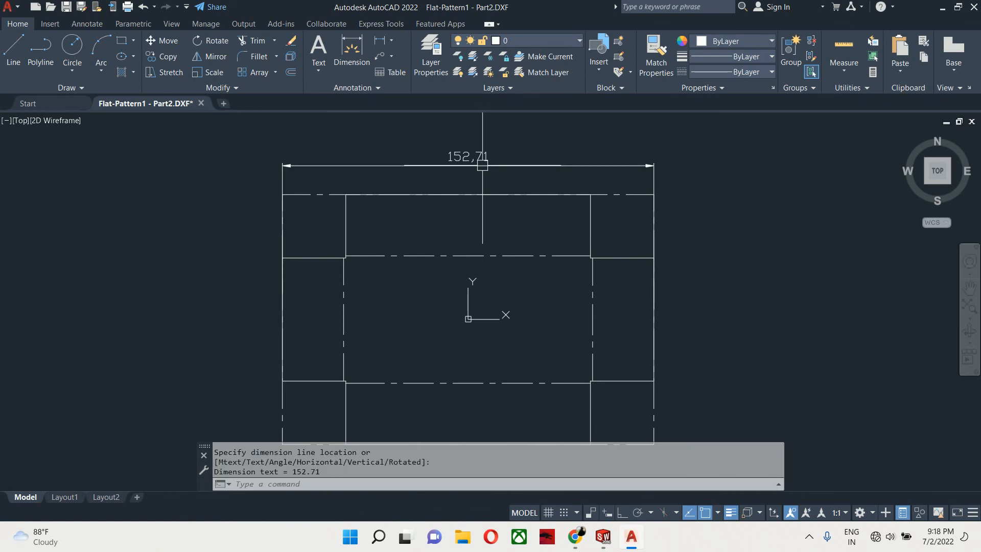
{"action": "scroll", "coordinate": [475, 162], "scroll_direction": "up", "scroll_amount": 5}
{"action": "middle_click_drag", "start_coordinate": [473, 162], "coordinate": [526, 221]}
{"action": "scroll", "coordinate": [525, 225], "scroll_direction": "down", "scroll_amount": 2}
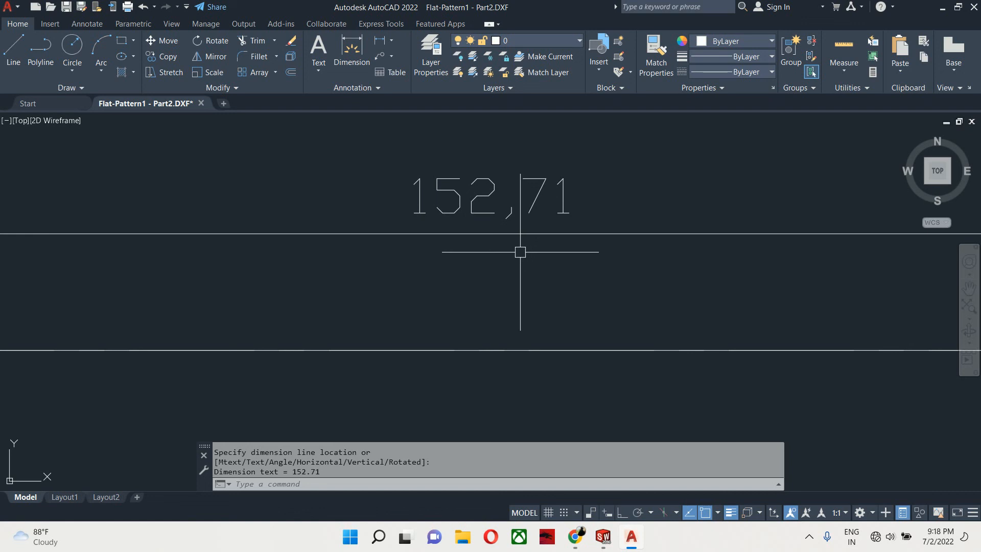
{"action": "scroll", "coordinate": [513, 234], "scroll_direction": "down", "scroll_amount": 2}
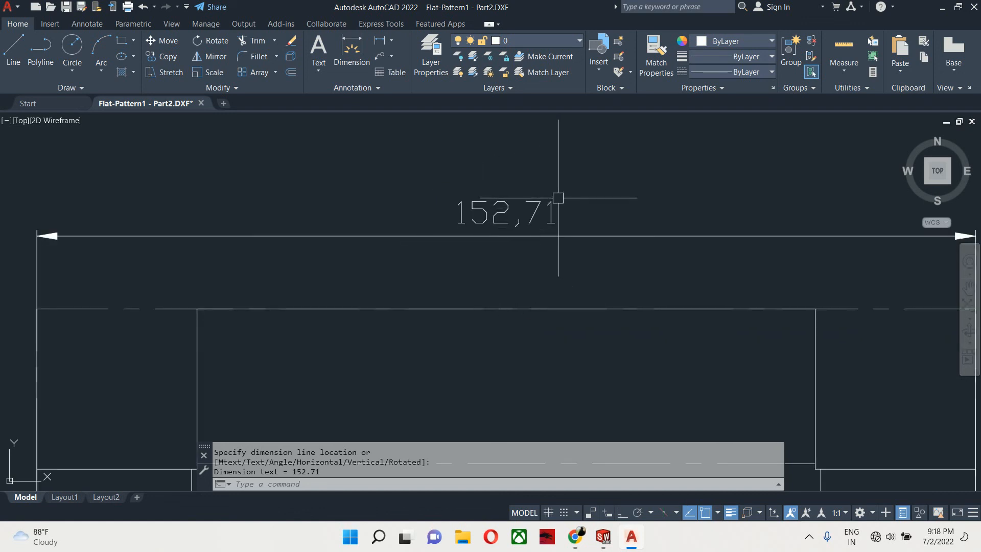
{"action": "scroll", "coordinate": [543, 211], "scroll_direction": "down", "scroll_amount": 2}
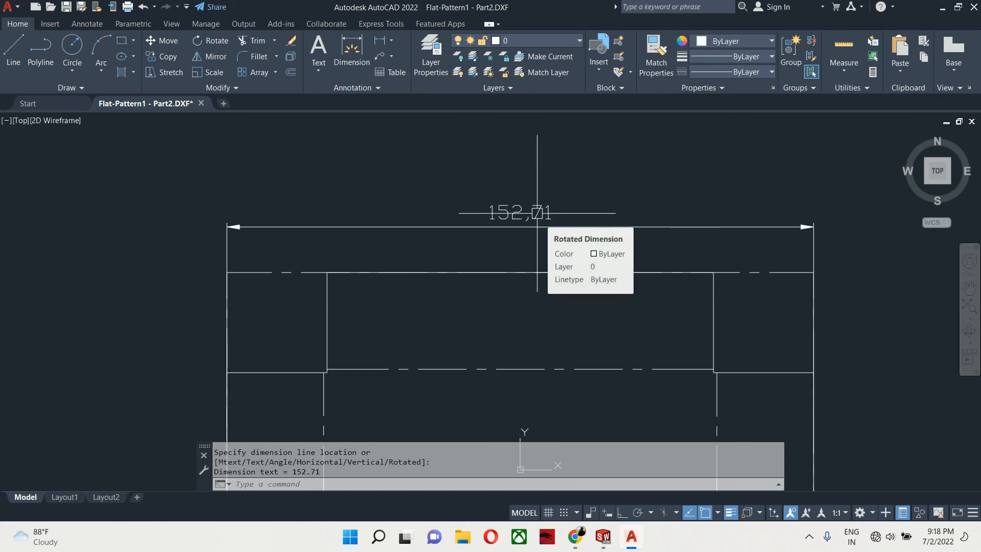
{"action": "key", "text": "Return"}
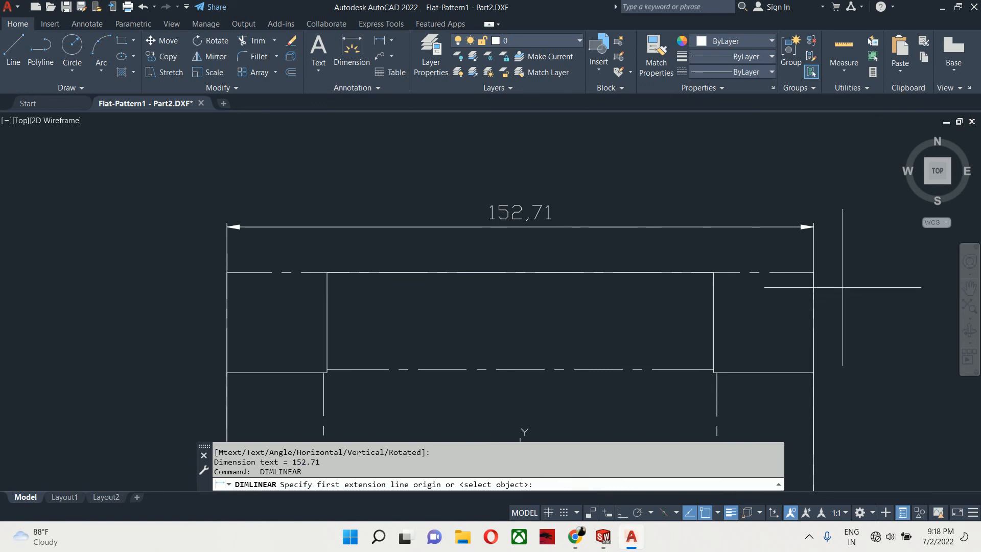
{"action": "left_click", "coordinate": [791, 272]}
{"action": "scroll", "coordinate": [769, 344], "scroll_direction": "down", "scroll_amount": 3}
{"action": "middle_click_drag", "start_coordinate": [768, 356], "coordinate": [670, 135]}
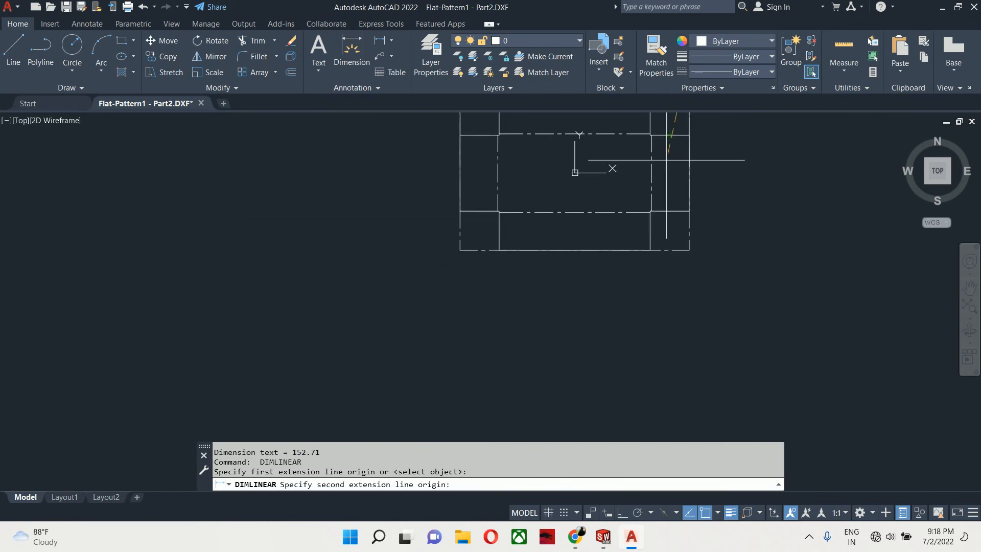
{"action": "left_click", "coordinate": [670, 257]}
{"action": "scroll", "coordinate": [765, 287], "scroll_direction": "up", "scroll_amount": 3}
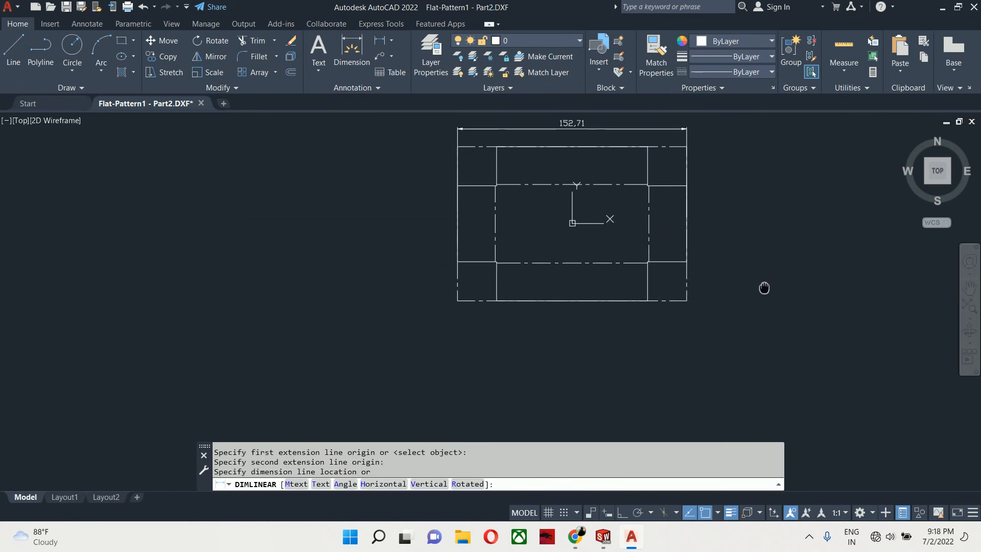
{"action": "scroll", "coordinate": [726, 236], "scroll_direction": "down", "scroll_amount": 2}
{"action": "key", "text": "Escape"}
- Add a vertical linear dimension for the flat pattern's full height along its right side
{"action": "key", "text": "Return"}
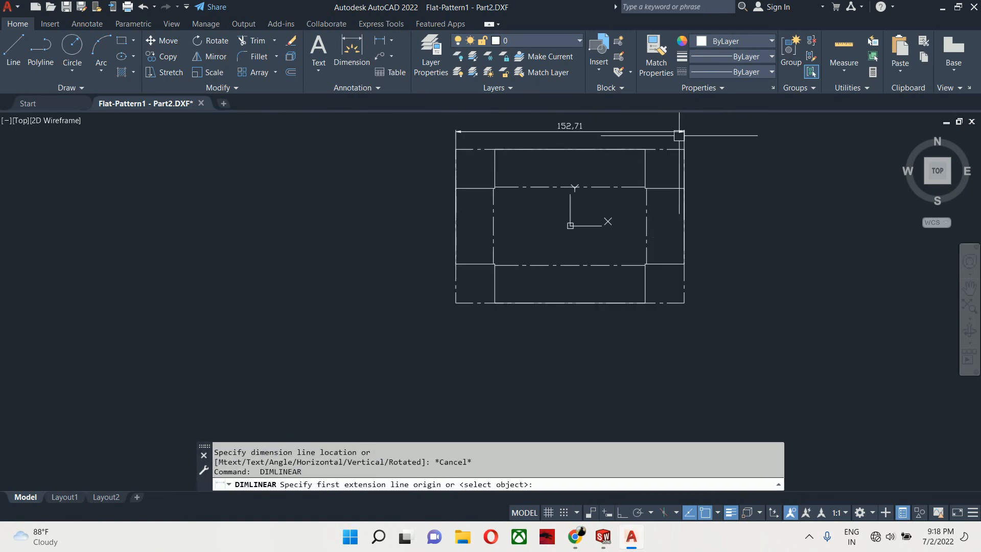
{"action": "left_click", "coordinate": [664, 149]}
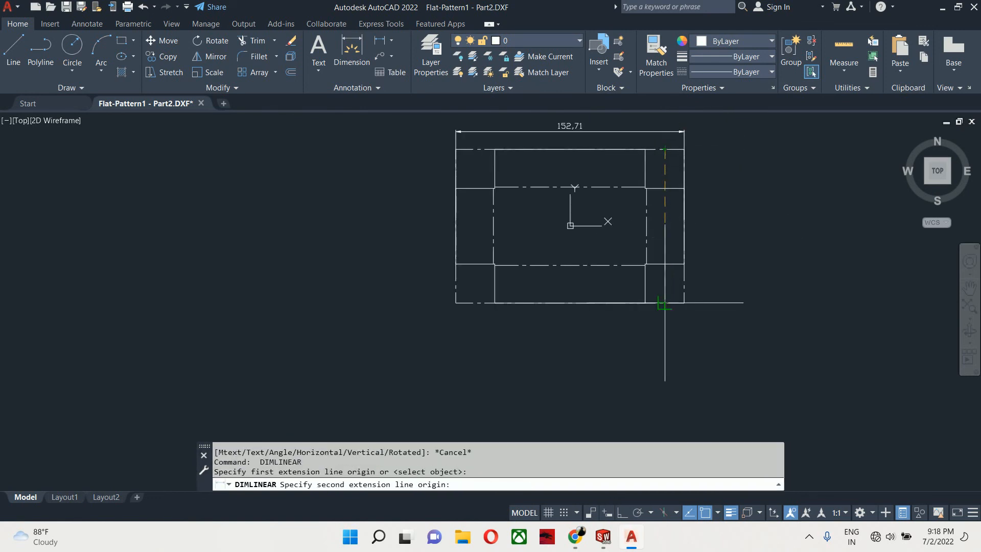
{"action": "left_click", "coordinate": [683, 303]}
{"action": "left_click", "coordinate": [715, 235]}
{"action": "key", "text": "Escape"}
{"action": "scroll", "coordinate": [714, 231], "scroll_direction": "up", "scroll_amount": 3}
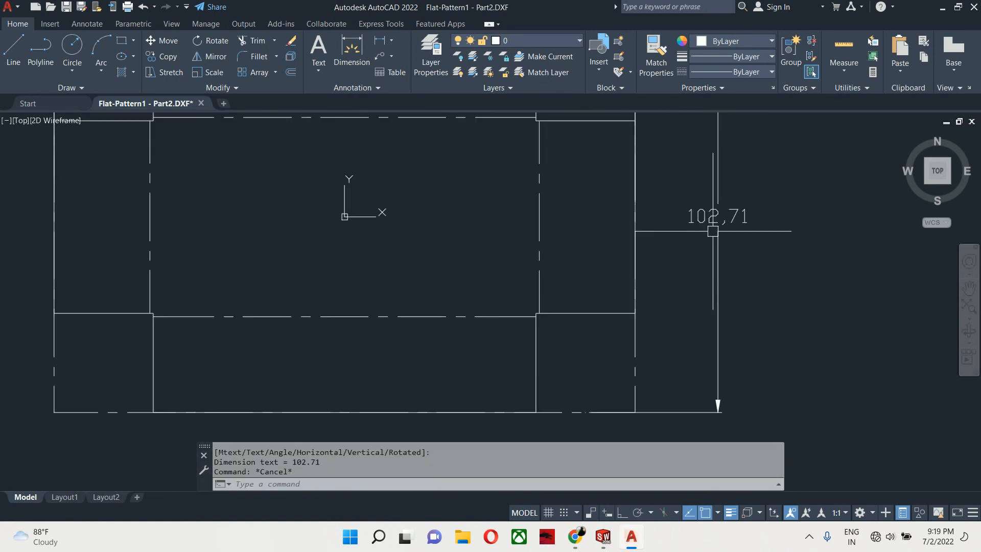
{"action": "key", "text": "Escape"}
- Create a multiline text box just above the top bend line and type 'bend ubward'
{"action": "middle_click_drag", "start_coordinate": [720, 233], "coordinate": [731, 336]}
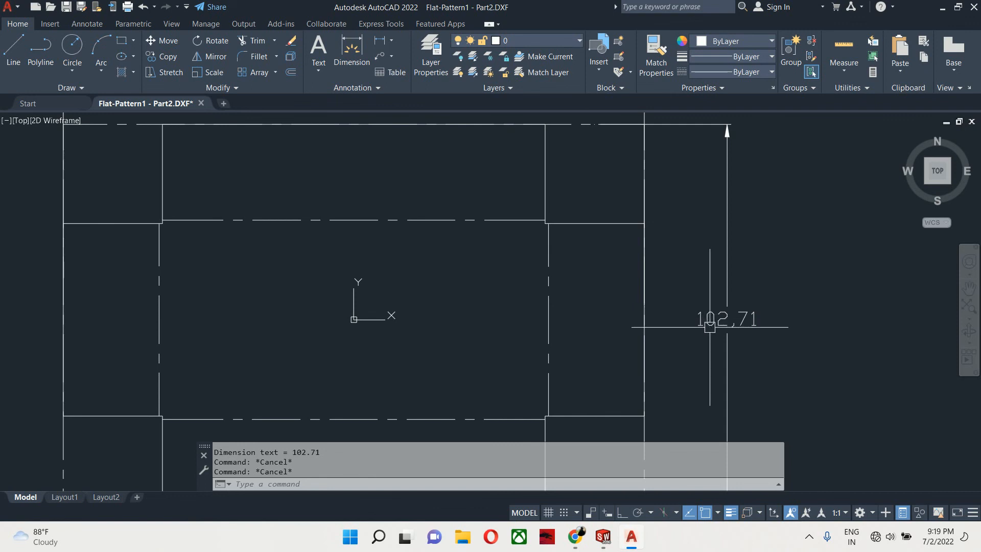
{"action": "scroll", "coordinate": [710, 327], "scroll_direction": "down", "scroll_amount": 2}
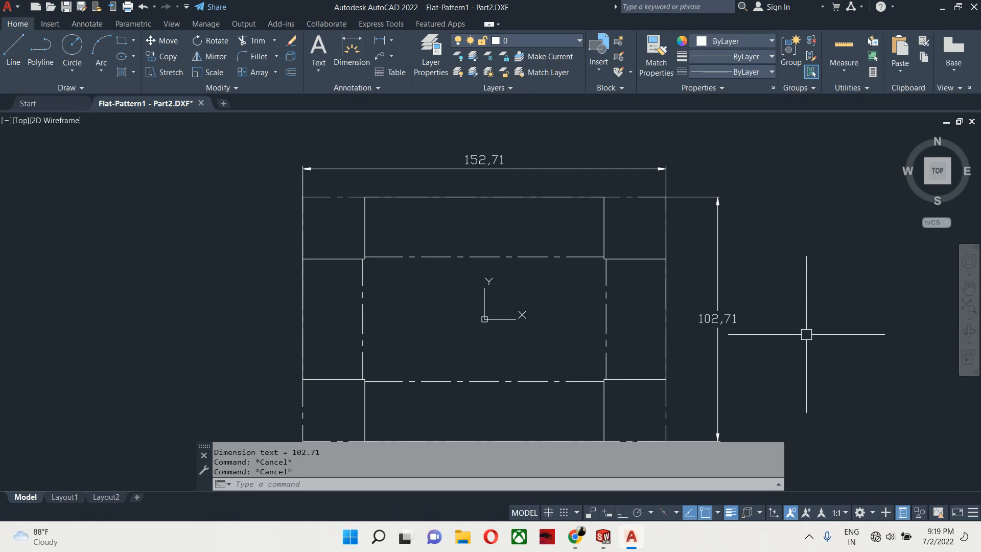
{"action": "middle_click_drag", "start_coordinate": [512, 290], "coordinate": [509, 289]}
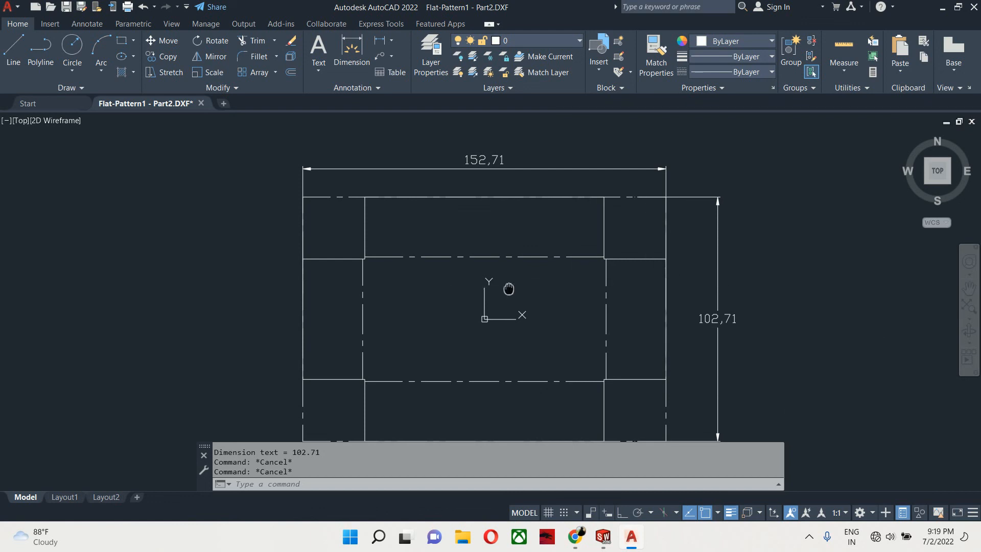
{"action": "scroll", "coordinate": [510, 246], "scroll_direction": "up", "scroll_amount": 2}
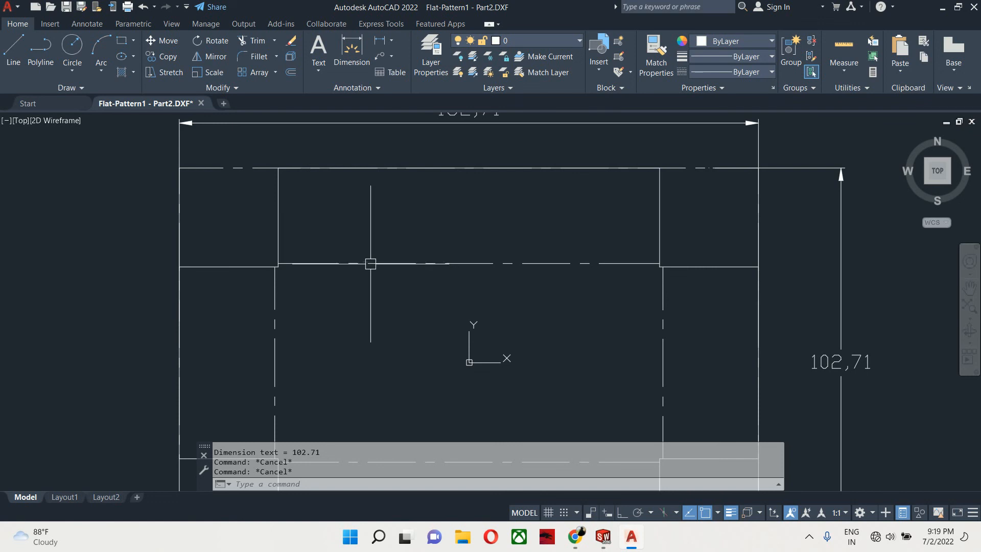
{"action": "mouse_move", "coordinate": [395, 262]}
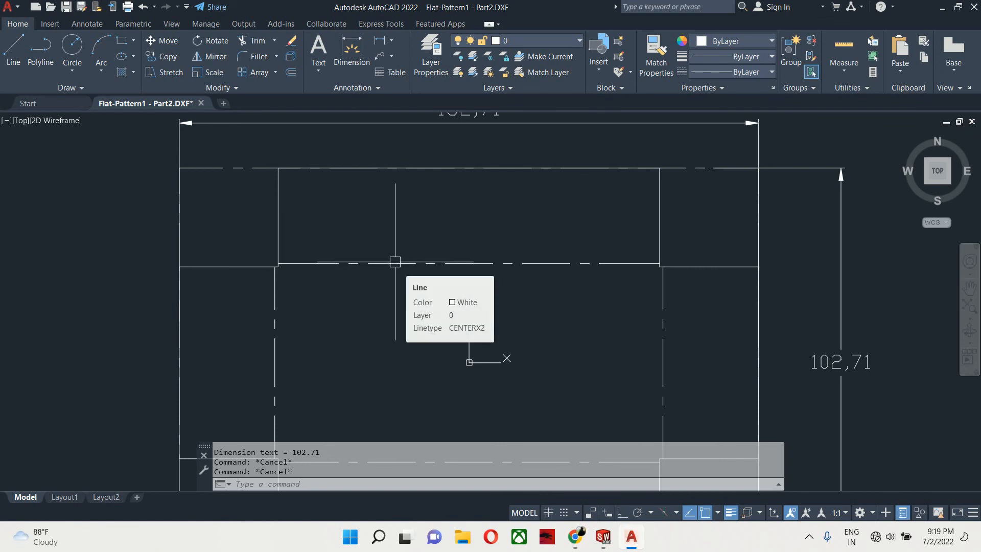
{"action": "type", "text": "t"}
{"action": "key", "text": "Return"}
{"action": "left_click", "coordinate": [301, 237]}
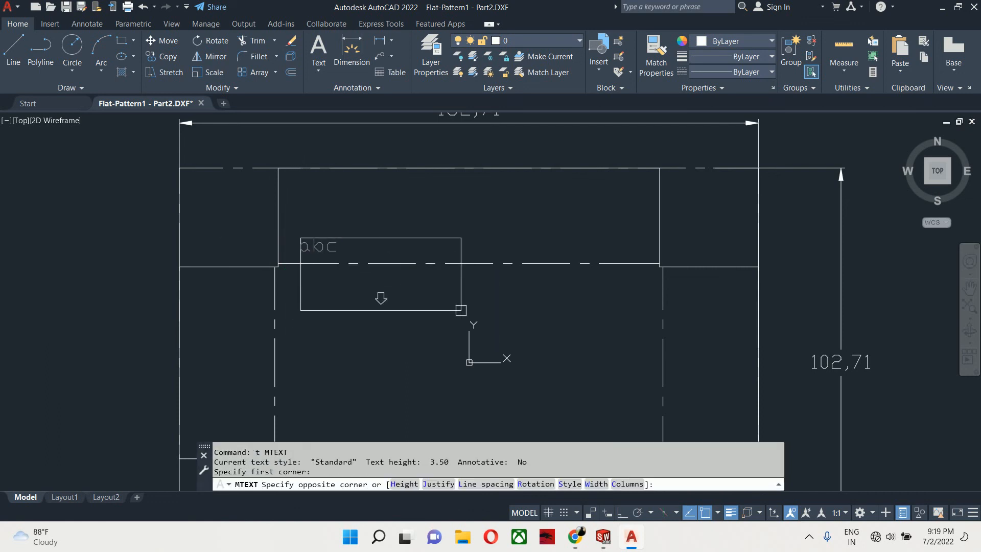
{"action": "left_click", "coordinate": [602, 307]}
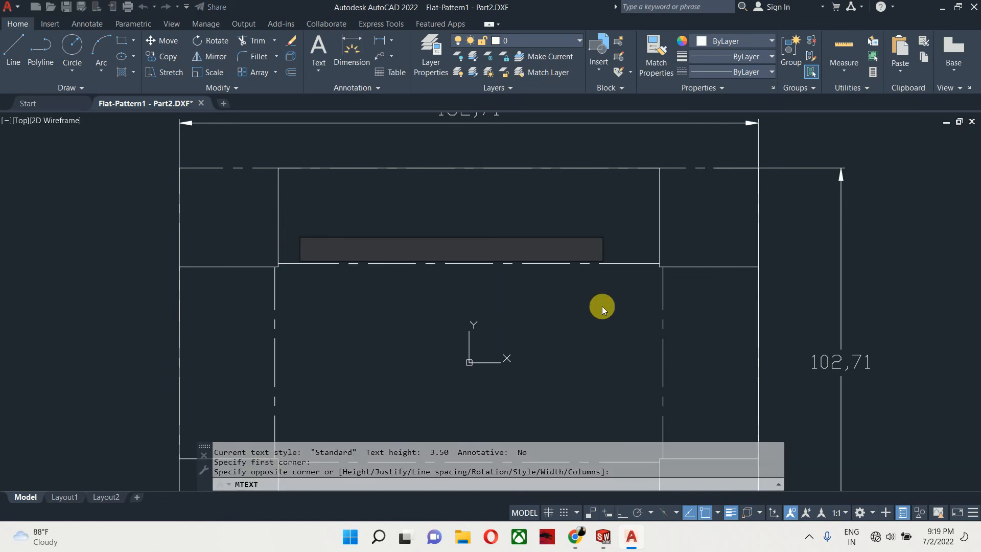
{"action": "type", "text": "b"}
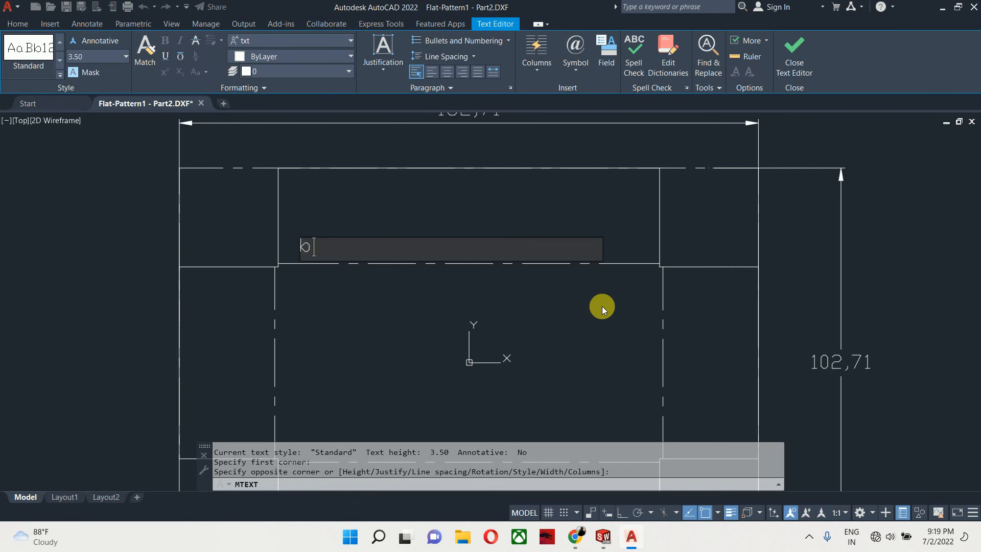
{"action": "type", "text": "end ubward"}
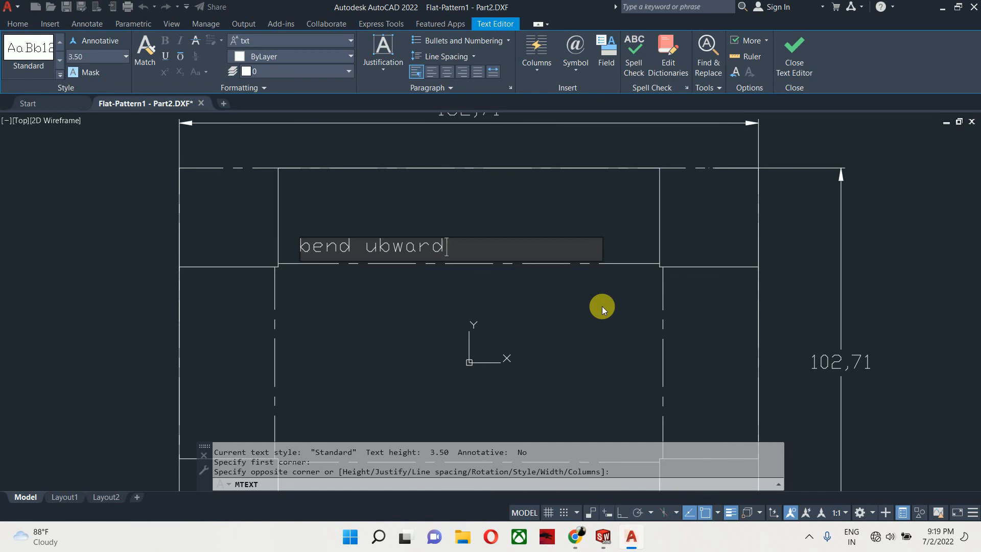
- Add 'at' to the note and correct its second word to 'upward'
{"action": "type", "text": "at"}
{"action": "key", "text": "BackSpace"}
{"action": "key", "text": "BackSpace"}
{"action": "key", "text": "BackSpace"}
{"action": "type", "text": "at"}
{"action": "key", "text": "Left"}
{"action": "key", "text": "Left"}
{"action": "key", "text": "Left"}
{"action": "key", "text": "BackSpace"}
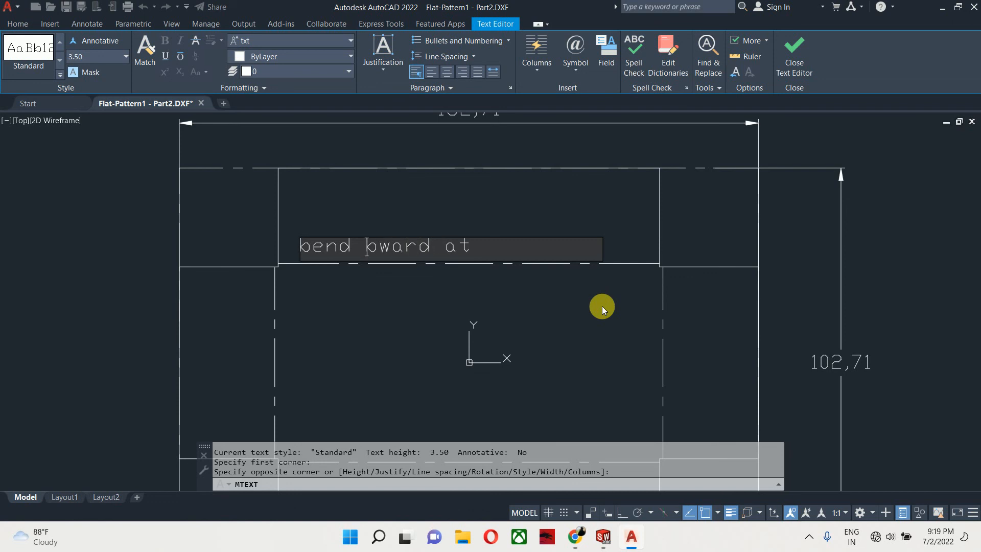
{"action": "type", "text": "u"}
{"action": "key", "text": "Delete"}
{"action": "type", "text": "p"}
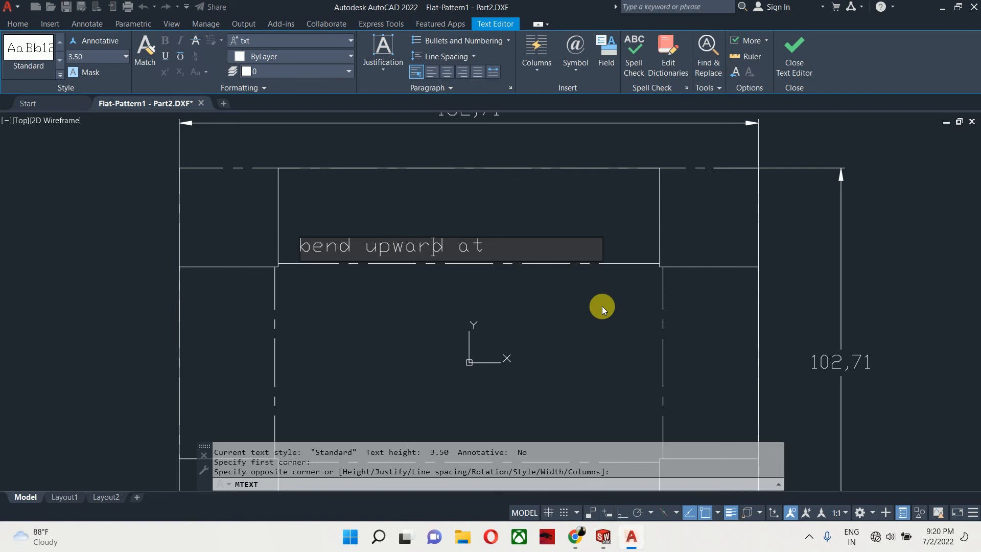
- Append '90°' and a second line '(Bend radius of 1 mm)' to the note, then close the text editor
{"action": "key", "text": "End"}
{"action": "type", "text": "90"}
{"action": "type", "text": "%%"}
{"action": "type", "text": "d"}
{"action": "type", "text": " ()"}
{"action": "key", "text": "Left"}
{"action": "type", "text": "Bend "}
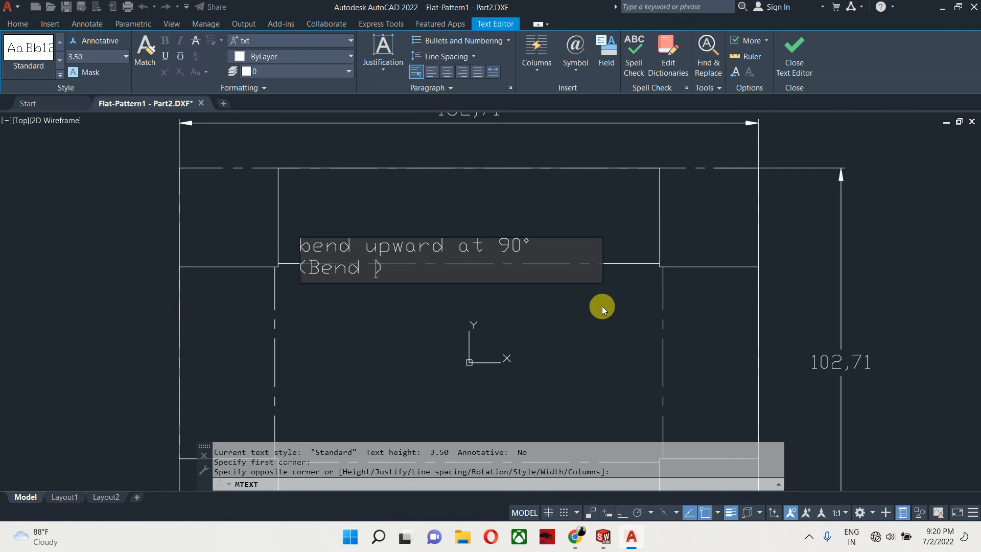
{"action": "type", "text": "radius of 1 mm"}
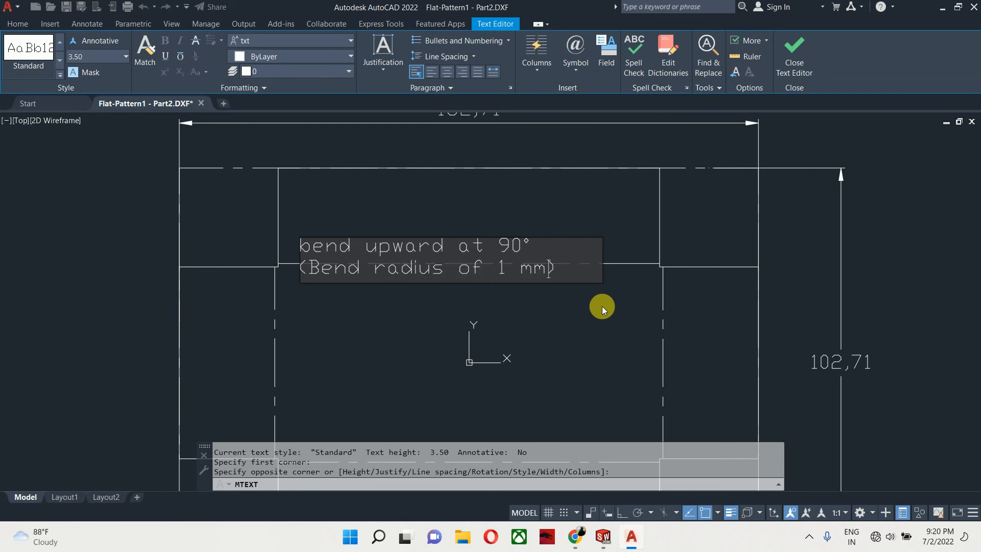
{"action": "key", "text": "Escape"}
{"action": "key", "text": "Escape"}
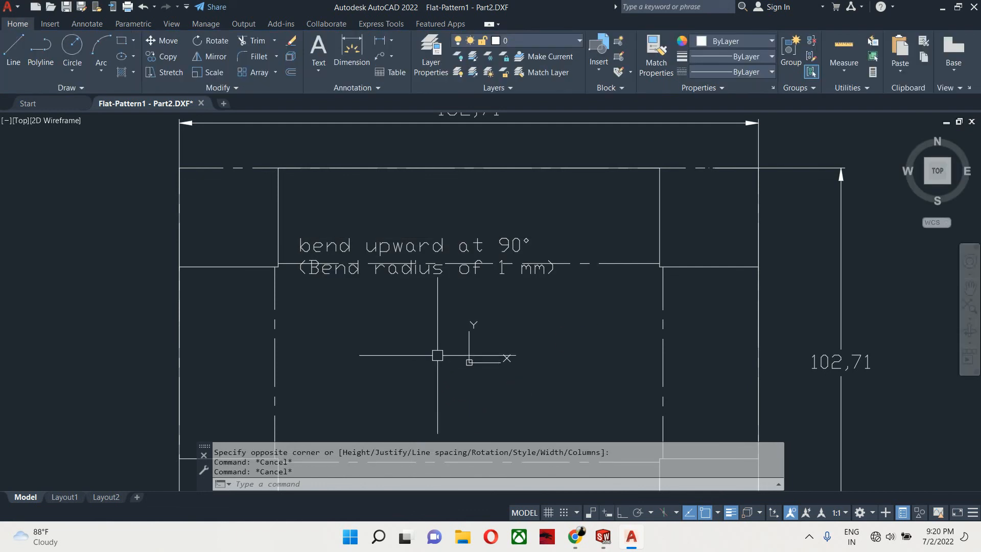
{"action": "type", "text": "m"}
{"action": "key", "text": "Return"}
{"action": "left_click", "coordinate": [418, 258]}
{"action": "key", "text": "Return"}
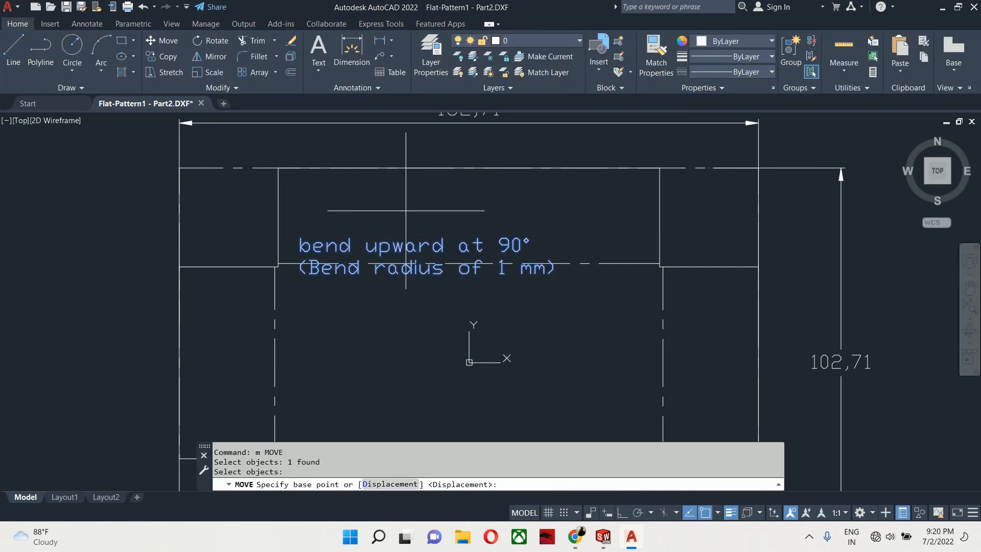
{"action": "left_click", "coordinate": [406, 208]}
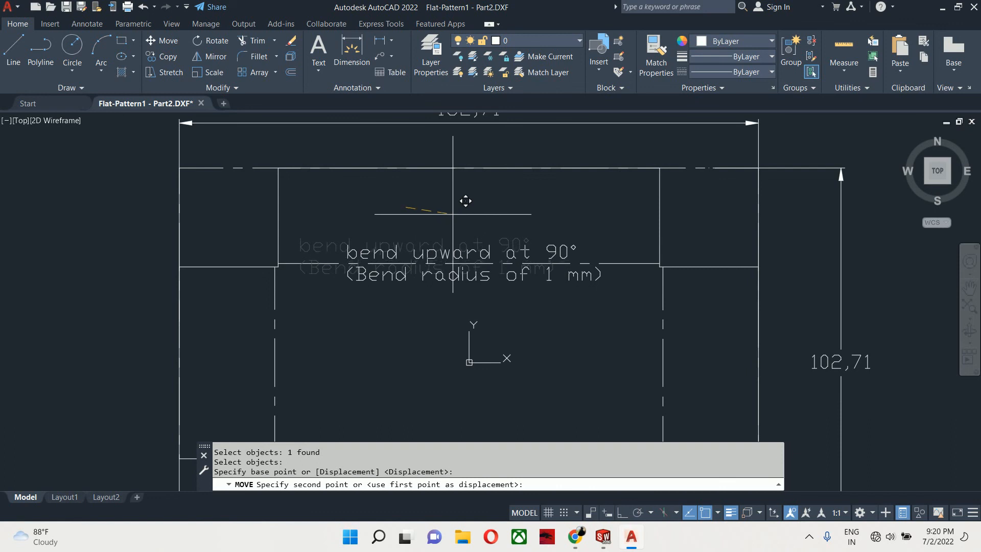
{"action": "key", "text": "Escape"}
{"action": "key", "text": "Escape"}
- Delete the dashed line running along the flat pattern's top edge
{"action": "scroll", "coordinate": [531, 154], "scroll_direction": "down", "scroll_amount": 2}
{"action": "key", "text": "Escape"}
{"action": "scroll", "coordinate": [531, 153], "scroll_direction": "down", "scroll_amount": 2}
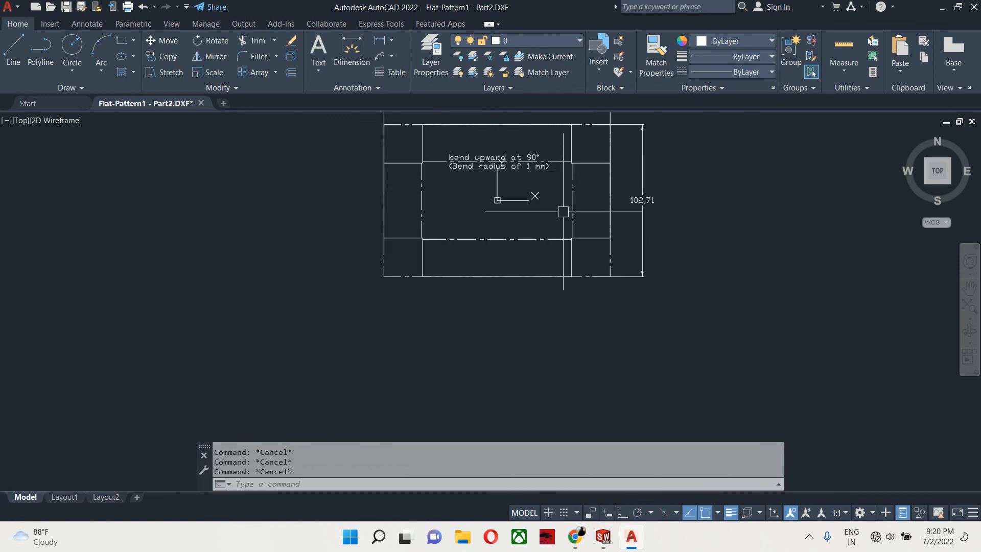
{"action": "scroll", "coordinate": [459, 301], "scroll_direction": "up", "scroll_amount": 5}
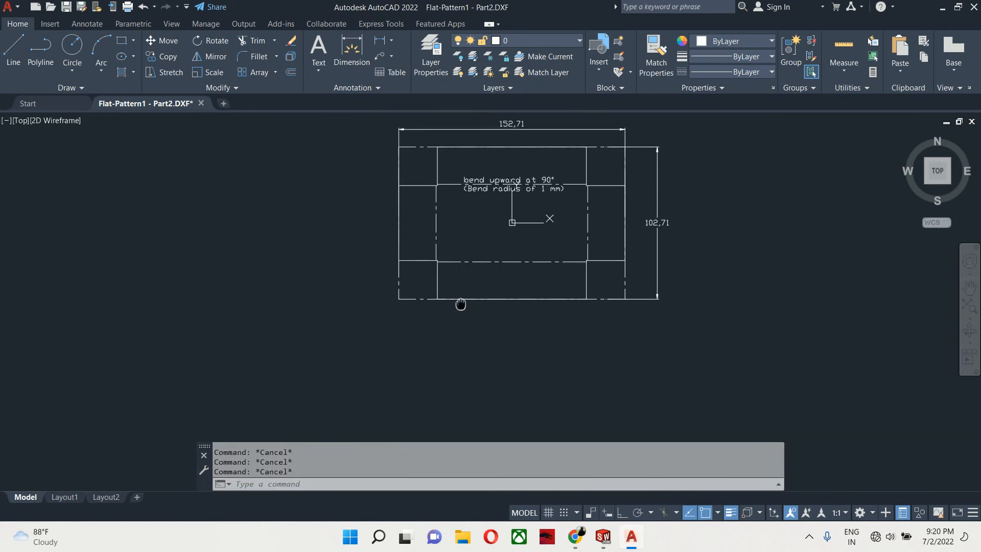
{"action": "left_click", "coordinate": [319, 204]}
{"action": "left_click", "coordinate": [301, 190]}
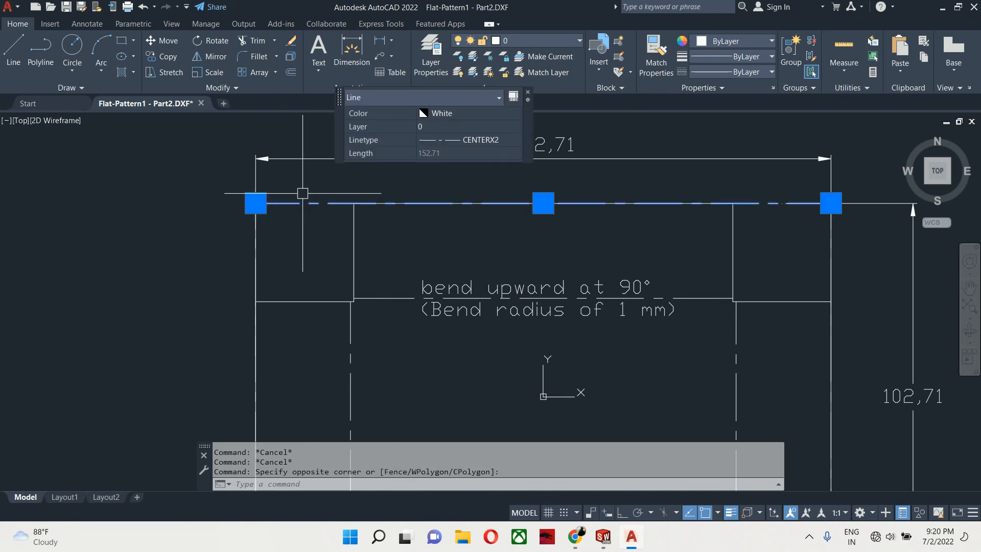
{"action": "key", "text": "Delete"}
{"action": "scroll", "coordinate": [424, 258], "scroll_direction": "down", "scroll_amount": 2}
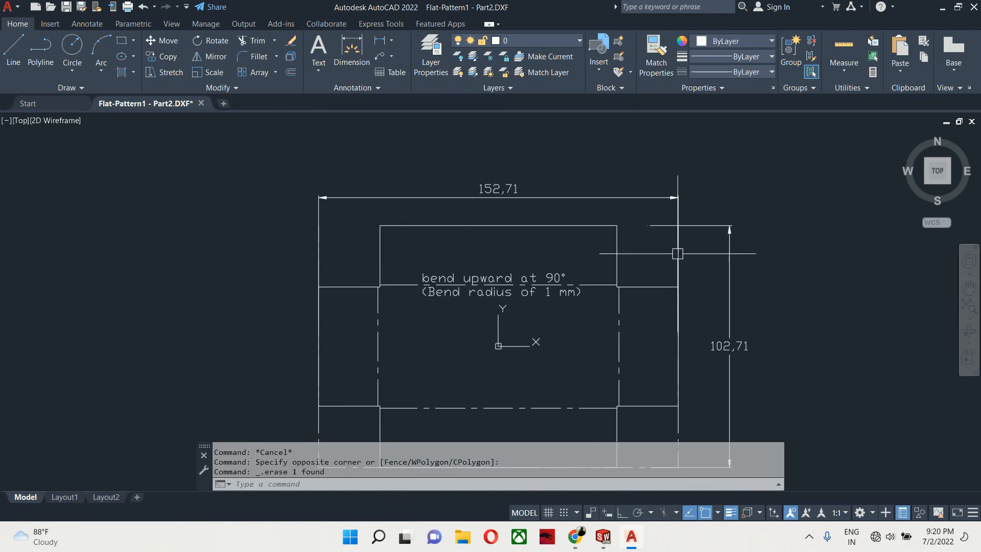
- Delete the two lines caught by a crossing selection at the pattern's upper-right edge
{"action": "left_click", "coordinate": [694, 252]}
{"action": "left_click", "coordinate": [650, 260]}
{"action": "key", "text": "Delete"}
{"action": "scroll", "coordinate": [653, 272], "scroll_direction": "down", "scroll_amount": 2}
{"action": "middle_click_drag", "start_coordinate": [654, 272], "coordinate": [650, 247]}
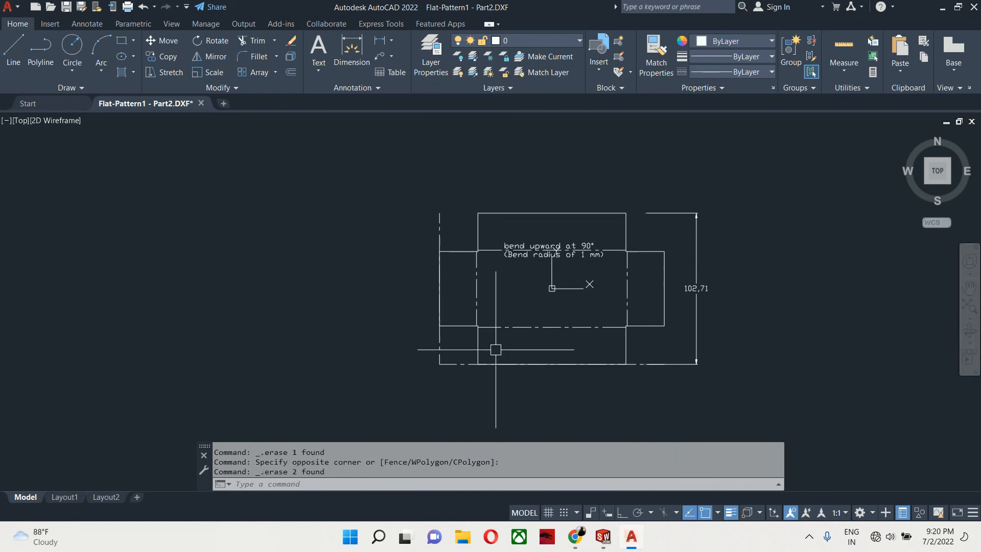
- Delete the vertical dimension and an adjacent line along the pattern's right side
{"action": "scroll", "coordinate": [628, 359], "scroll_direction": "up", "scroll_amount": 2}
{"action": "left_click", "coordinate": [663, 390]}
{"action": "left_click", "coordinate": [656, 352]}
{"action": "key", "text": "Delete"}
{"action": "scroll", "coordinate": [593, 366], "scroll_direction": "down", "scroll_amount": 2}
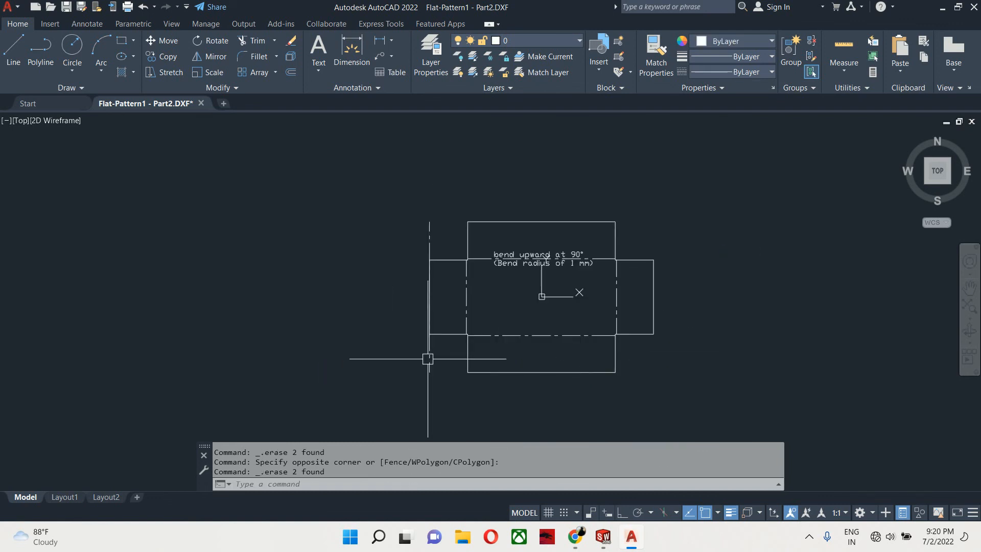
- Delete the long vertical line running past the pattern's left edge
{"action": "left_click", "coordinate": [429, 355]}
{"action": "key", "text": "Delete"}
{"action": "middle_click_drag", "start_coordinate": [430, 356], "coordinate": [390, 378]}
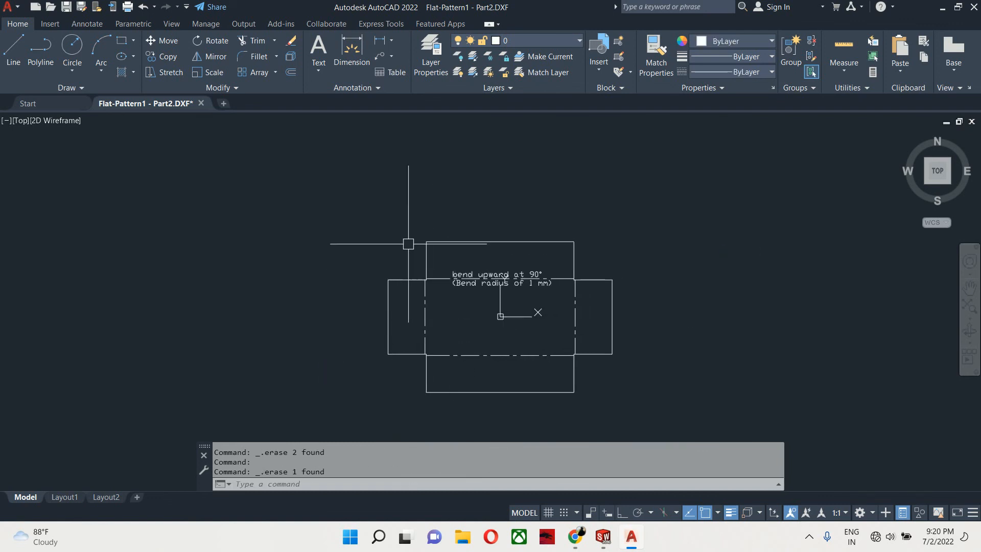
- Add a horizontal linear dimension spanning the full pattern width, placed above the pattern
{"action": "type", "text": "dli"}
{"action": "key", "text": "Return"}
{"action": "scroll", "coordinate": [405, 296], "scroll_direction": "up", "scroll_amount": 2}
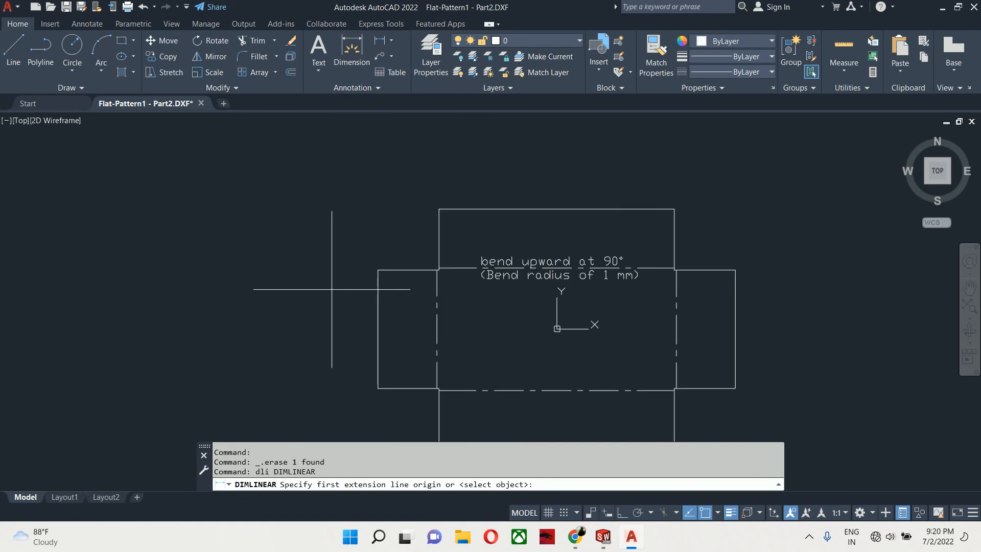
{"action": "left_click", "coordinate": [378, 295]}
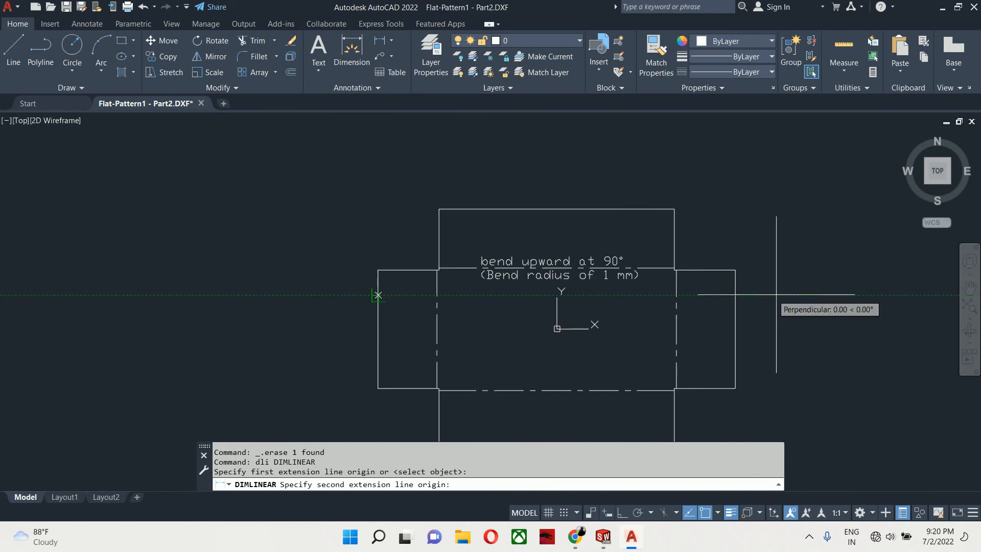
{"action": "left_click", "coordinate": [734, 300]}
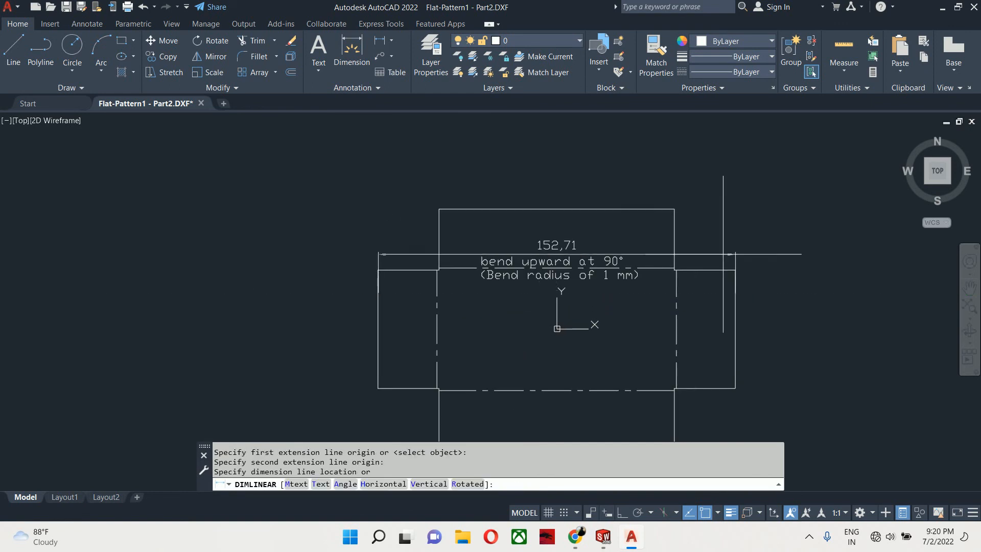
{"action": "left_click", "coordinate": [670, 176]}
{"action": "key", "text": "Escape"}
{"action": "key", "text": "Escape"}
- Add a vertical linear dimension spanning the full pattern height, placed to the right of the pattern
{"action": "key", "text": "Return"}
{"action": "left_click", "coordinate": [665, 210]}
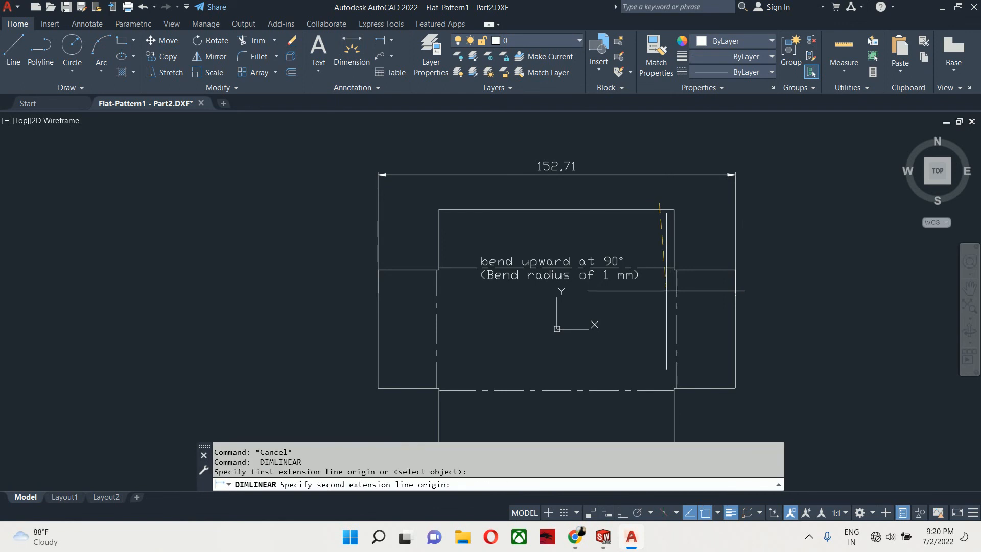
{"action": "key", "text": "Escape"}
{"action": "key", "text": "Return"}
{"action": "left_click", "coordinate": [672, 210]}
{"action": "scroll", "coordinate": [678, 247], "scroll_direction": "down", "scroll_amount": 2}
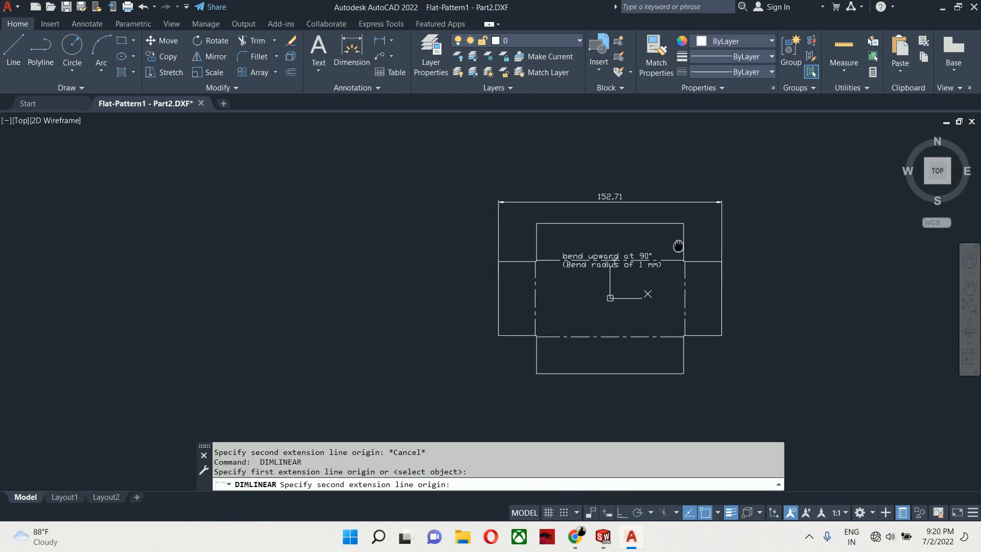
{"action": "middle_click_drag", "start_coordinate": [678, 246], "coordinate": [646, 152]}
{"action": "left_click", "coordinate": [645, 279]}
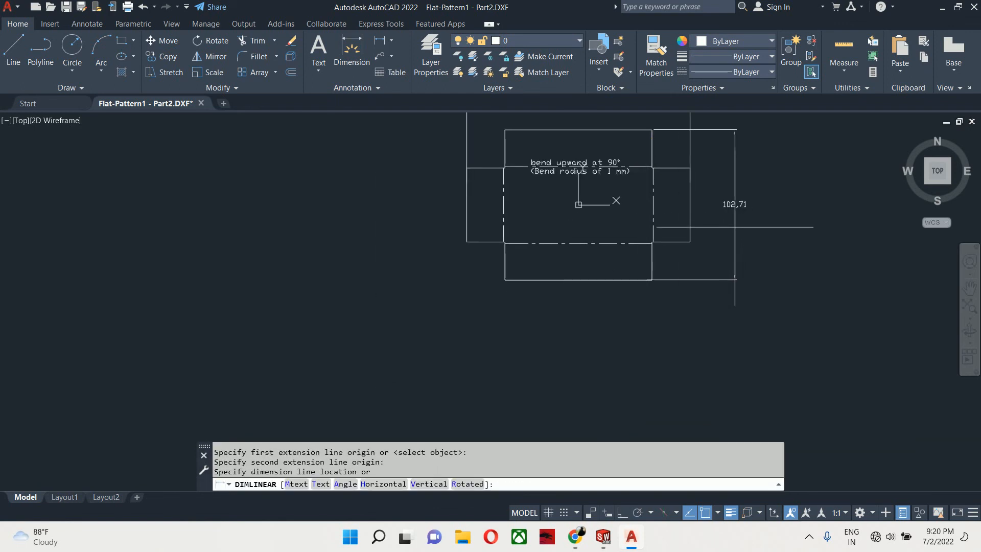
{"action": "left_click", "coordinate": [733, 206]}
{"action": "key", "text": "Escape"}
{"action": "key", "text": "Escape"}
{"action": "scroll", "coordinate": [626, 167], "scroll_direction": "up", "scroll_amount": 2}
{"action": "key", "text": "Return"}
{"action": "key", "text": "Return"}
{"action": "left_click", "coordinate": [625, 160]}
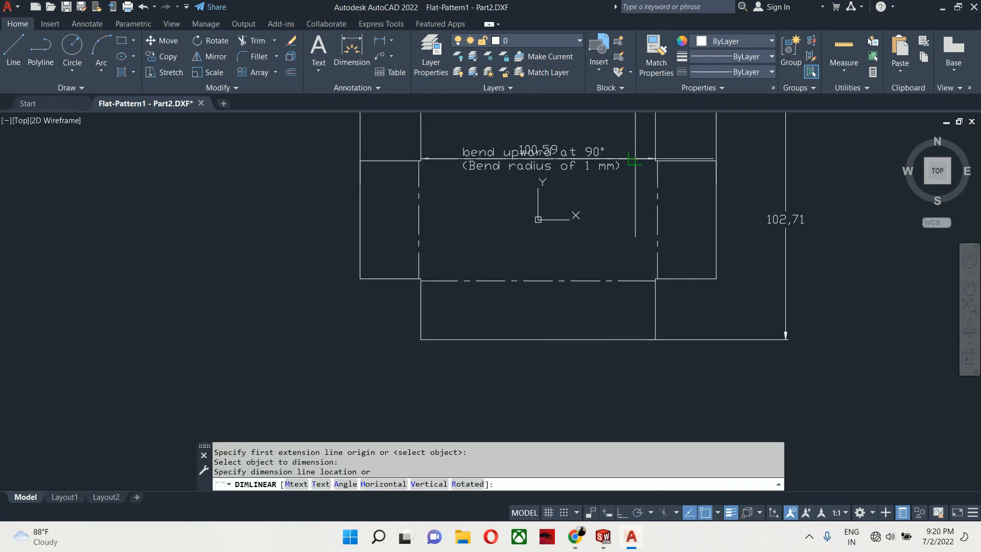
{"action": "middle_click_drag", "start_coordinate": [625, 149], "coordinate": [647, 177]}
{"action": "key", "text": "Escape"}
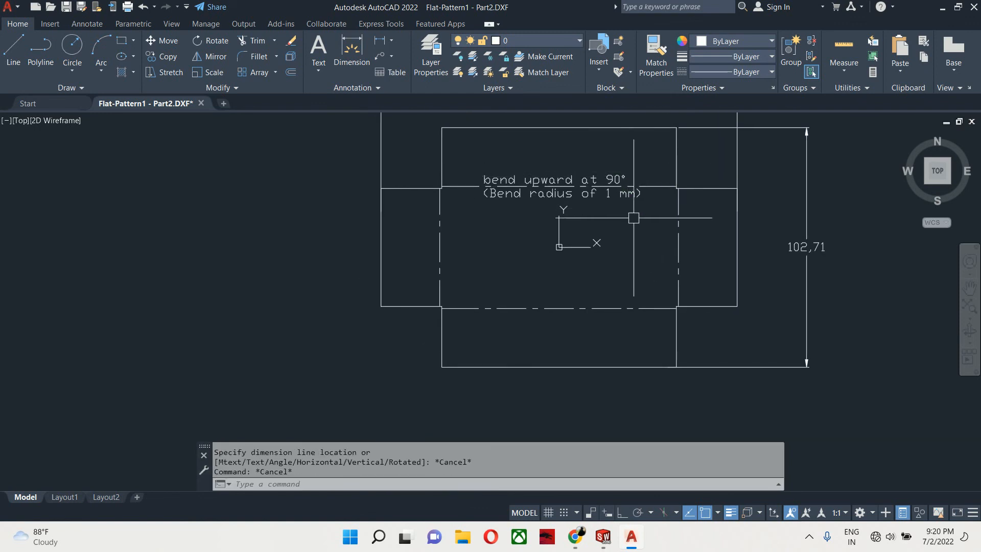
{"action": "key", "text": "Return"}
{"action": "scroll", "coordinate": [714, 186], "scroll_direction": "up", "scroll_amount": 4}
{"action": "key", "text": "Return"}
{"action": "left_click", "coordinate": [714, 186]}
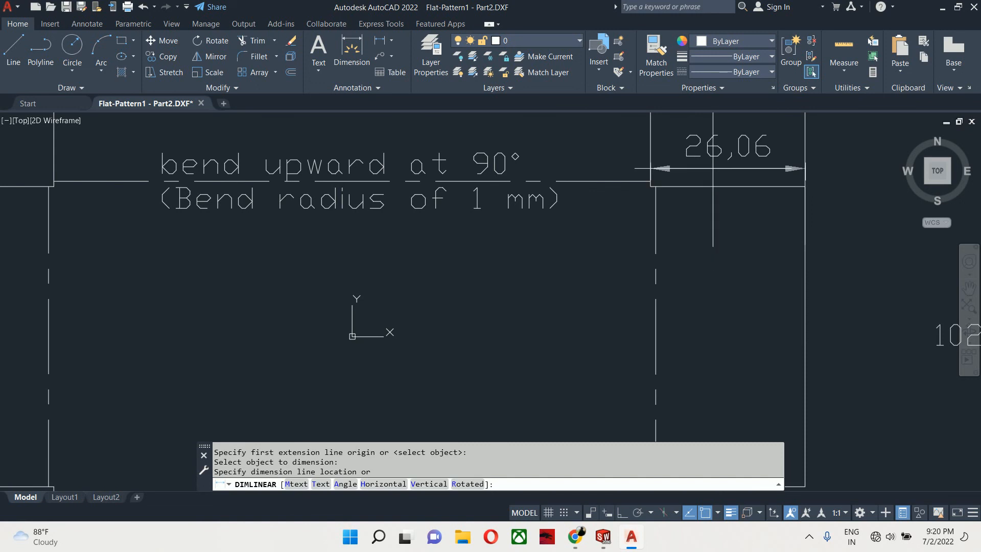
{"action": "scroll", "coordinate": [713, 165], "scroll_direction": "down", "scroll_amount": 4}
{"action": "middle_click_drag", "start_coordinate": [713, 165], "coordinate": [716, 204]}
{"action": "key", "text": "Escape"}
{"action": "key", "text": "Escape"}
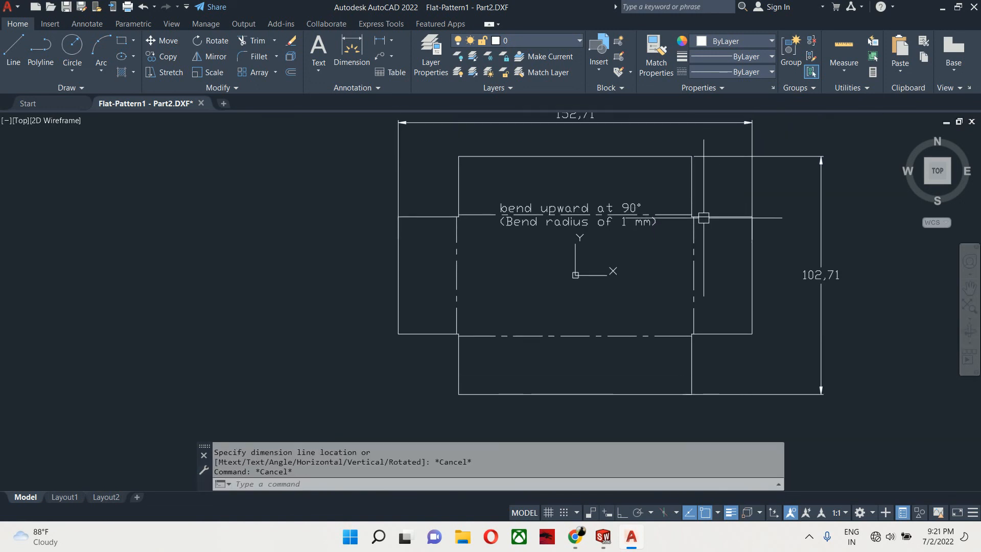
- Open the dimension style manager and review the extension line settings of the current style override
{"action": "scroll", "coordinate": [710, 219], "scroll_direction": "down", "scroll_amount": 2}
{"action": "type", "text": "d"}
{"action": "key", "text": "Return"}
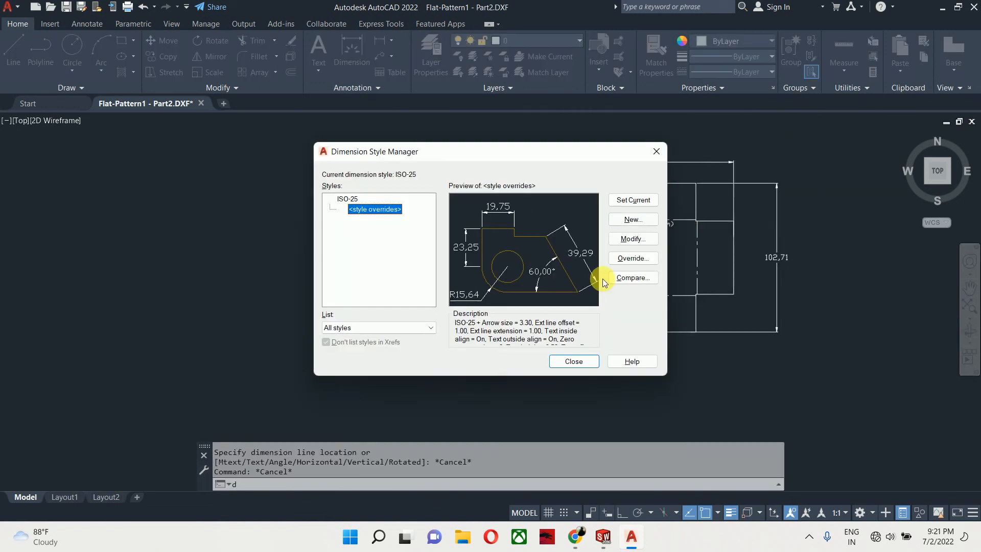
{"action": "left_click", "coordinate": [635, 240]}
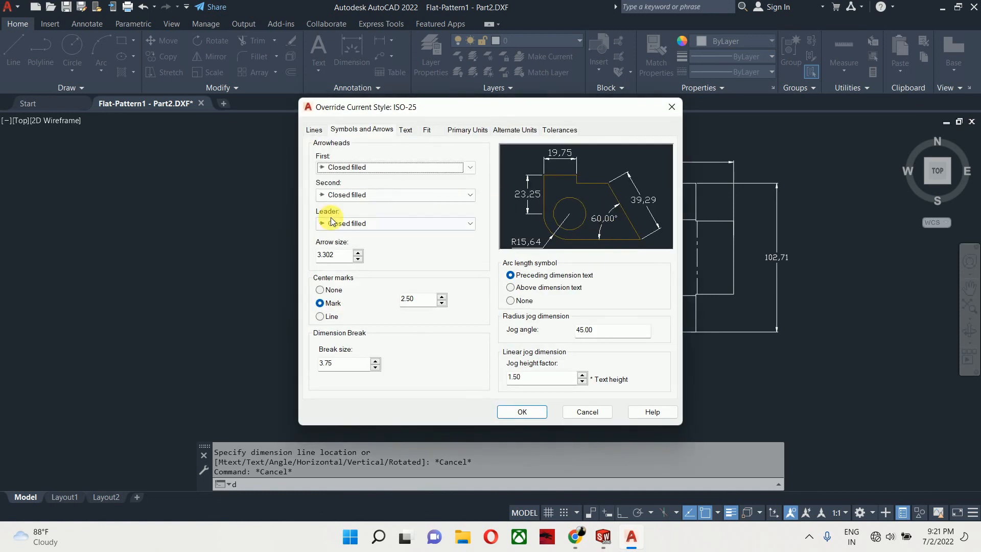
{"action": "left_click", "coordinate": [314, 130]}
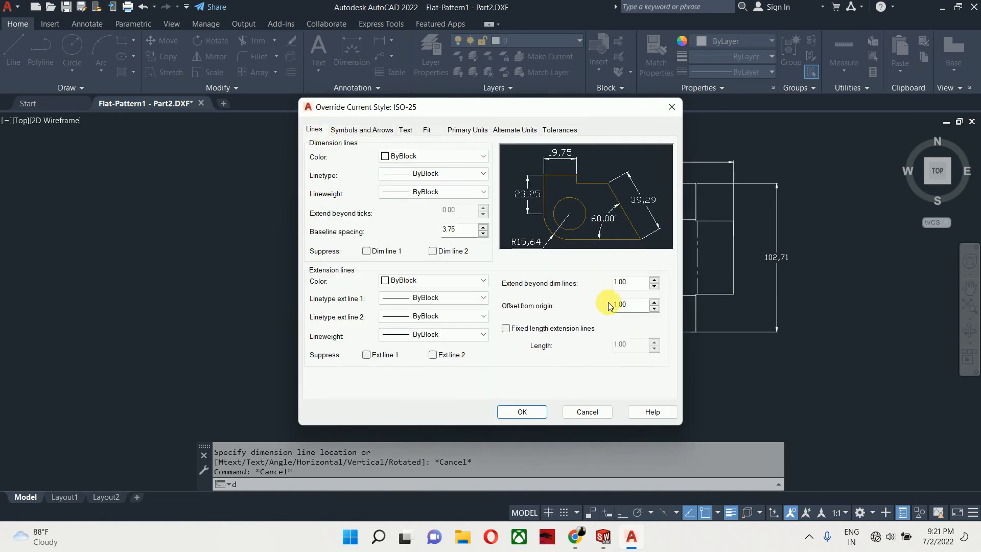
{"action": "left_click", "coordinate": [576, 328]}
{"action": "left_click", "coordinate": [529, 415]}
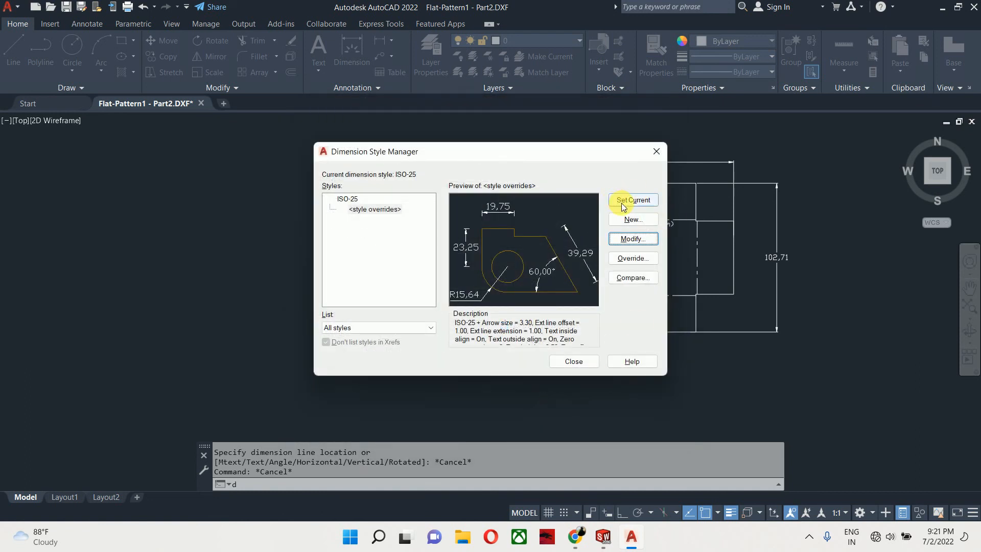
{"action": "left_click", "coordinate": [573, 363]}
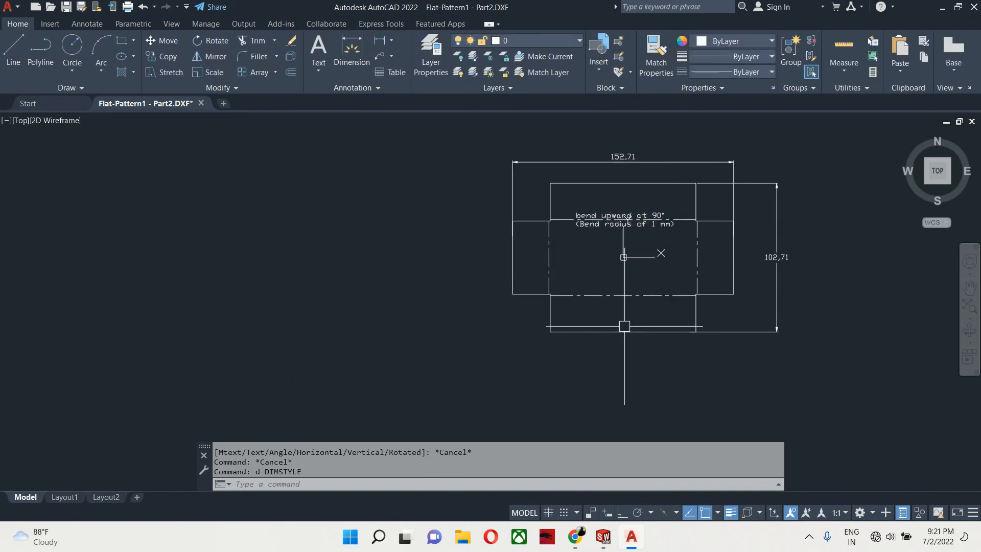
- Select the vertical dimension to inspect its dimension style properties
{"action": "key", "text": "Escape"}
{"action": "mouse_move", "coordinate": [654, 271]}
{"action": "middle_mouse_down"}
{"action": "mouse_move", "coordinate": [653, 285]}
{"action": "mouse_move", "coordinate": [517, 299]}
{"action": "middle_mouse_up"}
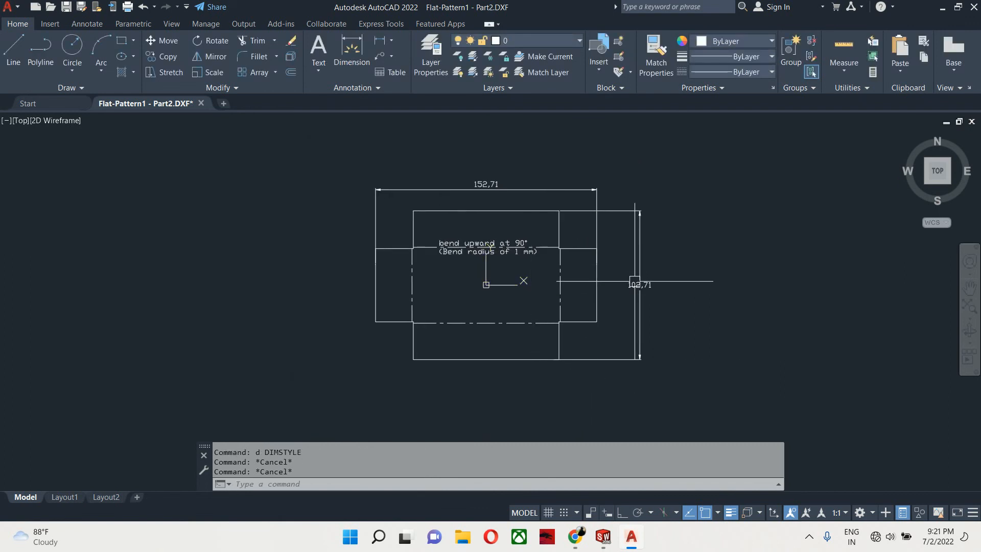
{"action": "left_click", "coordinate": [646, 269]}
{"action": "left_click", "coordinate": [655, 257]}
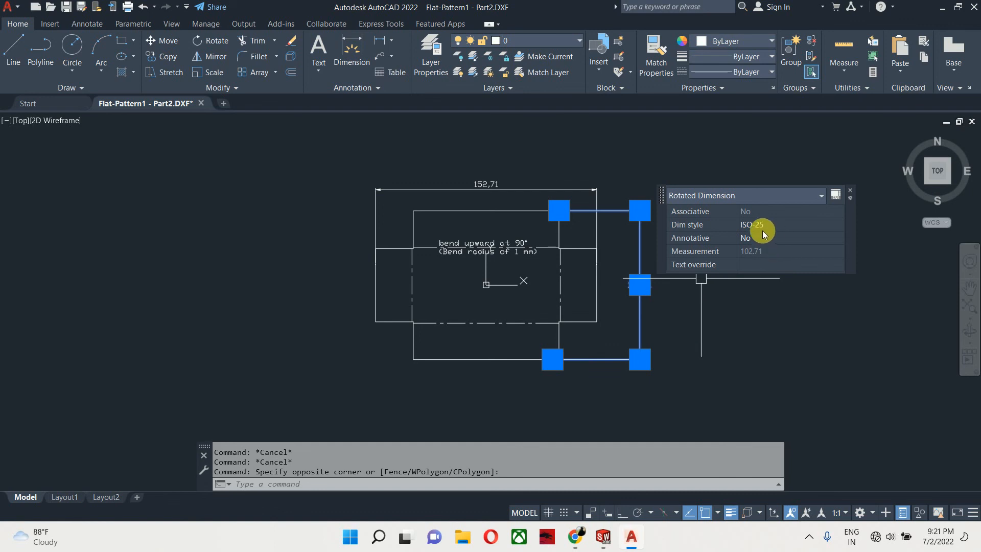
{"action": "key", "text": "Escape"}
{"action": "key", "text": "Escape"}
- Set ISO-25 as the current dimension style, discarding the style overrides
{"action": "type", "text": "d"}
{"action": "key", "text": "Return"}
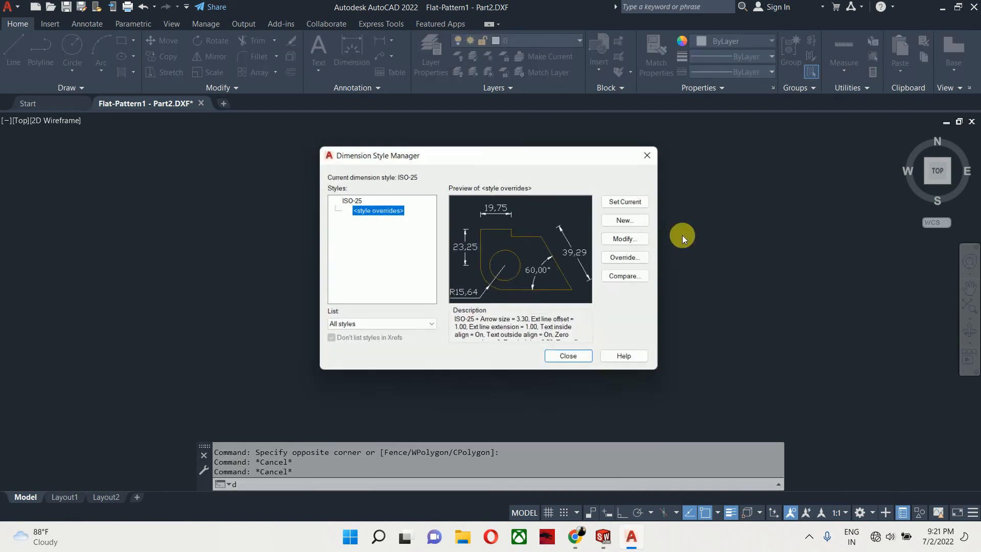
{"action": "left_click", "coordinate": [358, 201]}
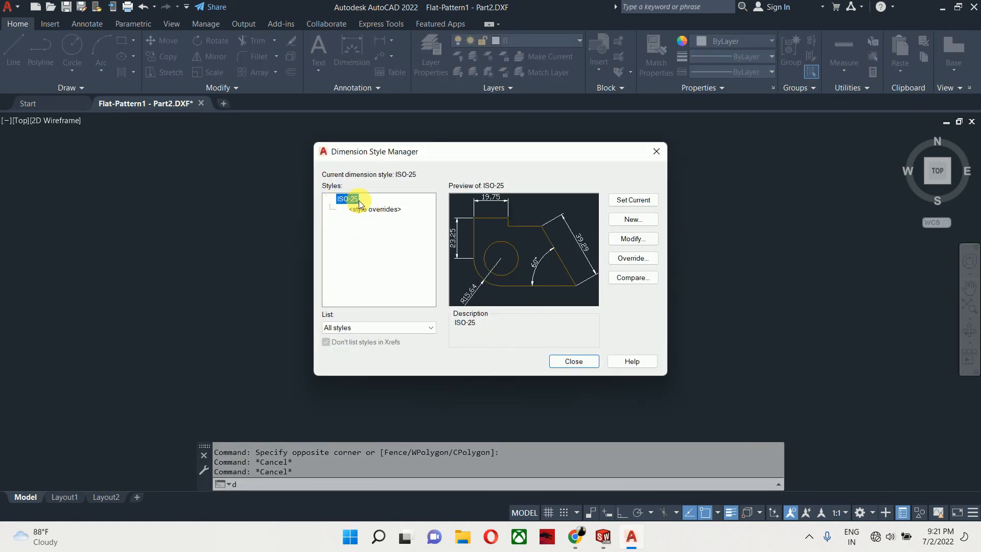
{"action": "left_click", "coordinate": [632, 238]}
{"action": "left_click", "coordinate": [413, 168]}
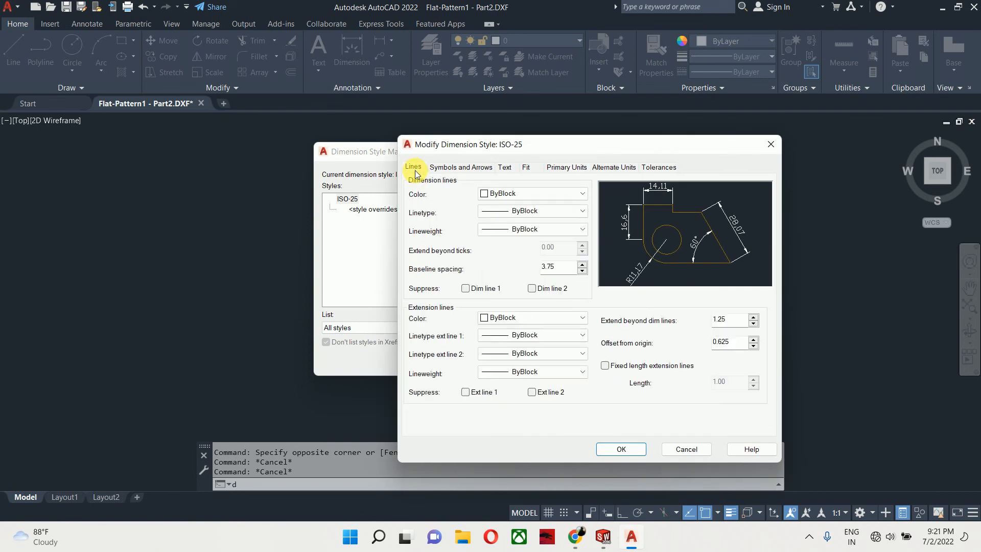
{"action": "left_click", "coordinate": [627, 454]}
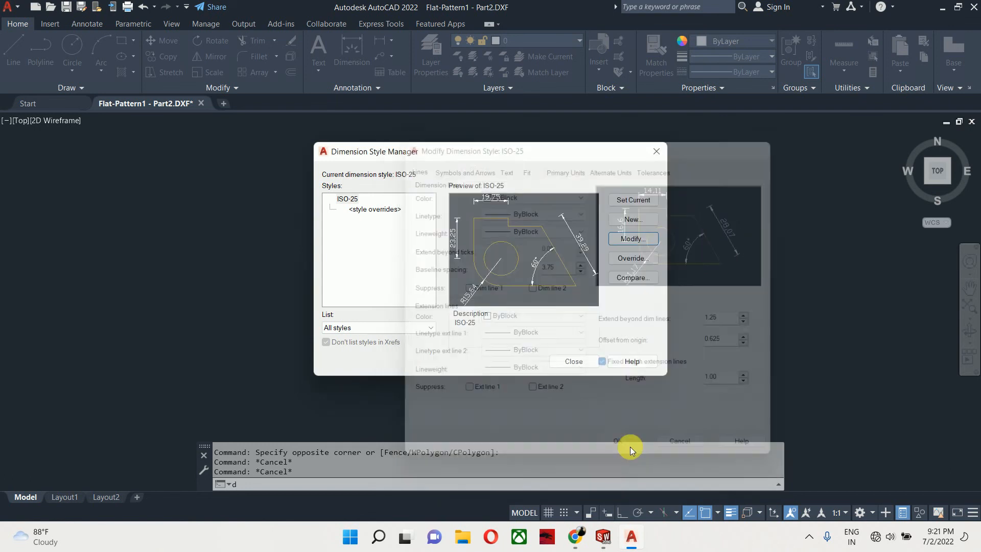
{"action": "left_click", "coordinate": [634, 219]}
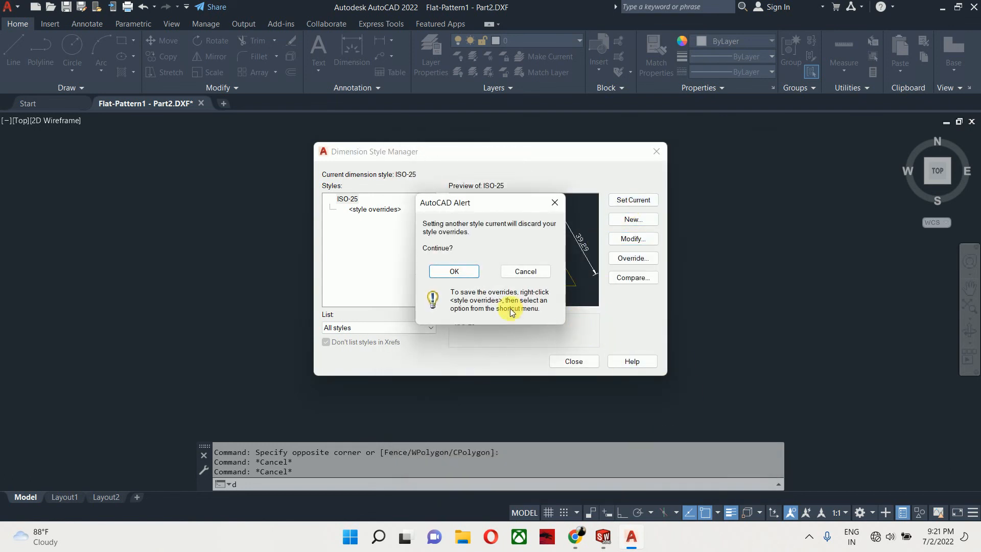
{"action": "left_click", "coordinate": [454, 272]}
{"action": "left_click", "coordinate": [573, 361]}
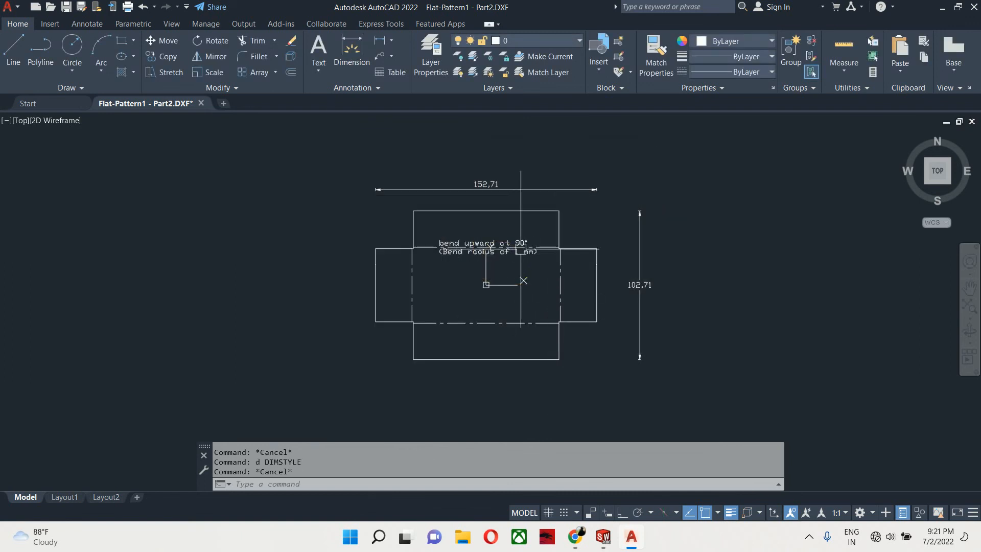
{"action": "scroll", "coordinate": [534, 227], "scroll_direction": "up", "scroll_amount": 5}
{"action": "scroll", "coordinate": [630, 288], "scroll_direction": "down", "scroll_amount": 2}
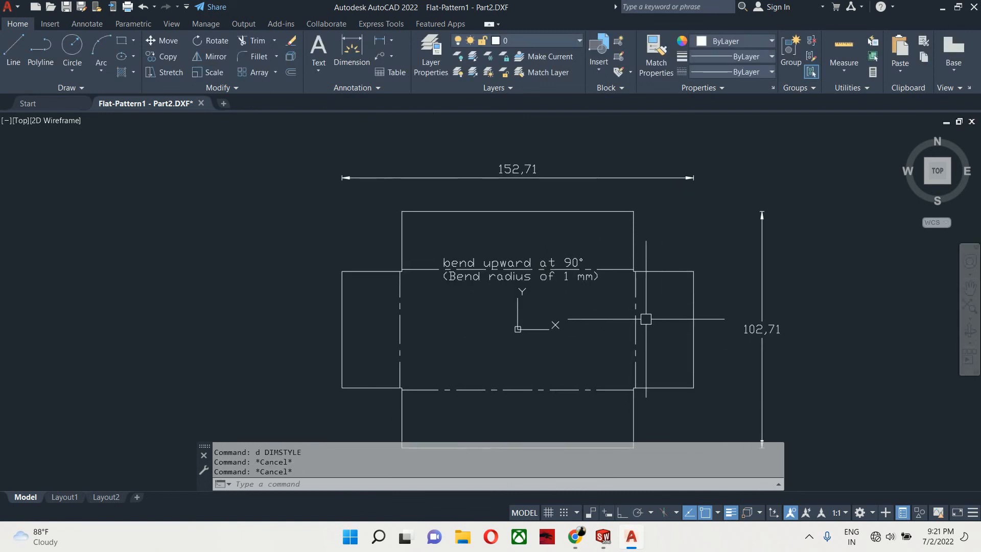
{"action": "scroll", "coordinate": [655, 367], "scroll_direction": "down", "scroll_amount": 2}
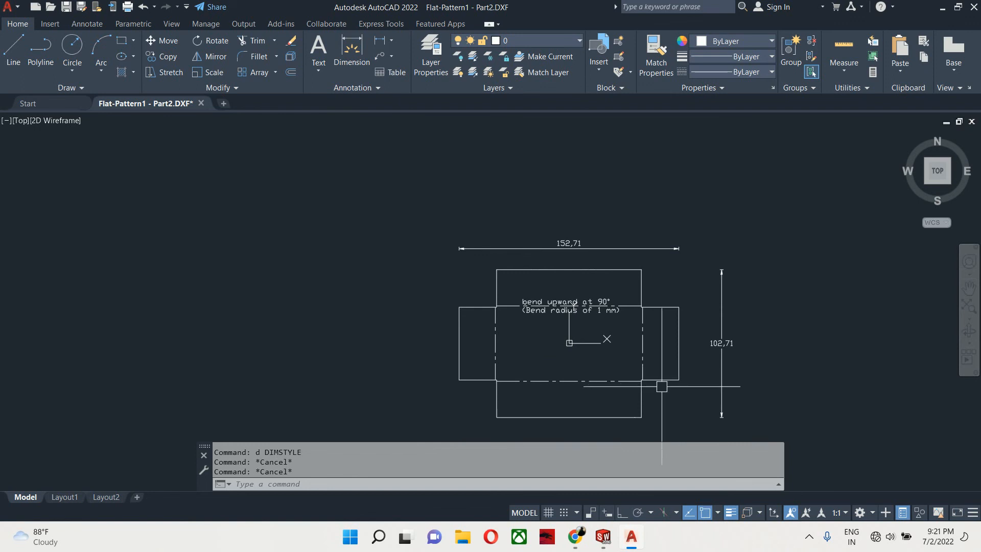
{"action": "scroll", "coordinate": [662, 386], "scroll_direction": "up", "scroll_amount": 2}
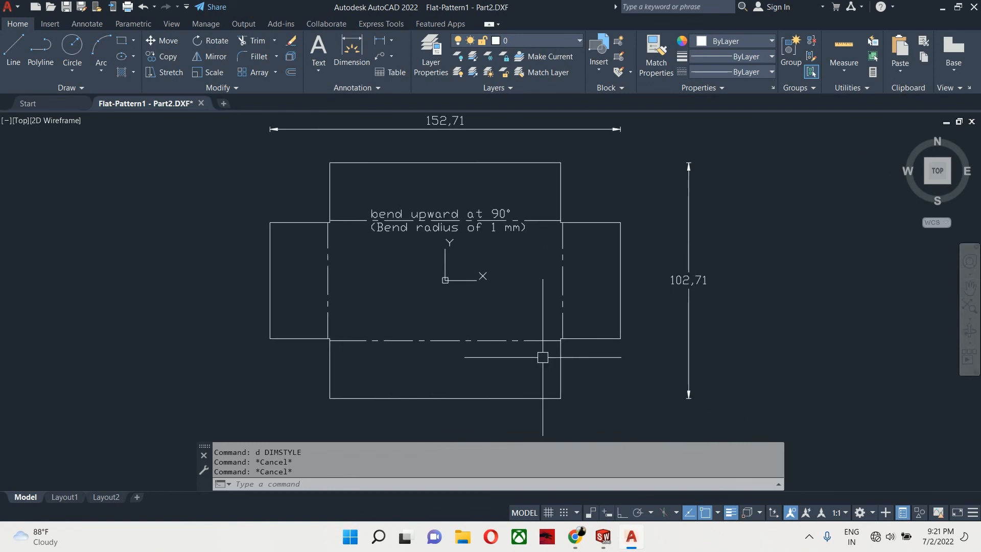